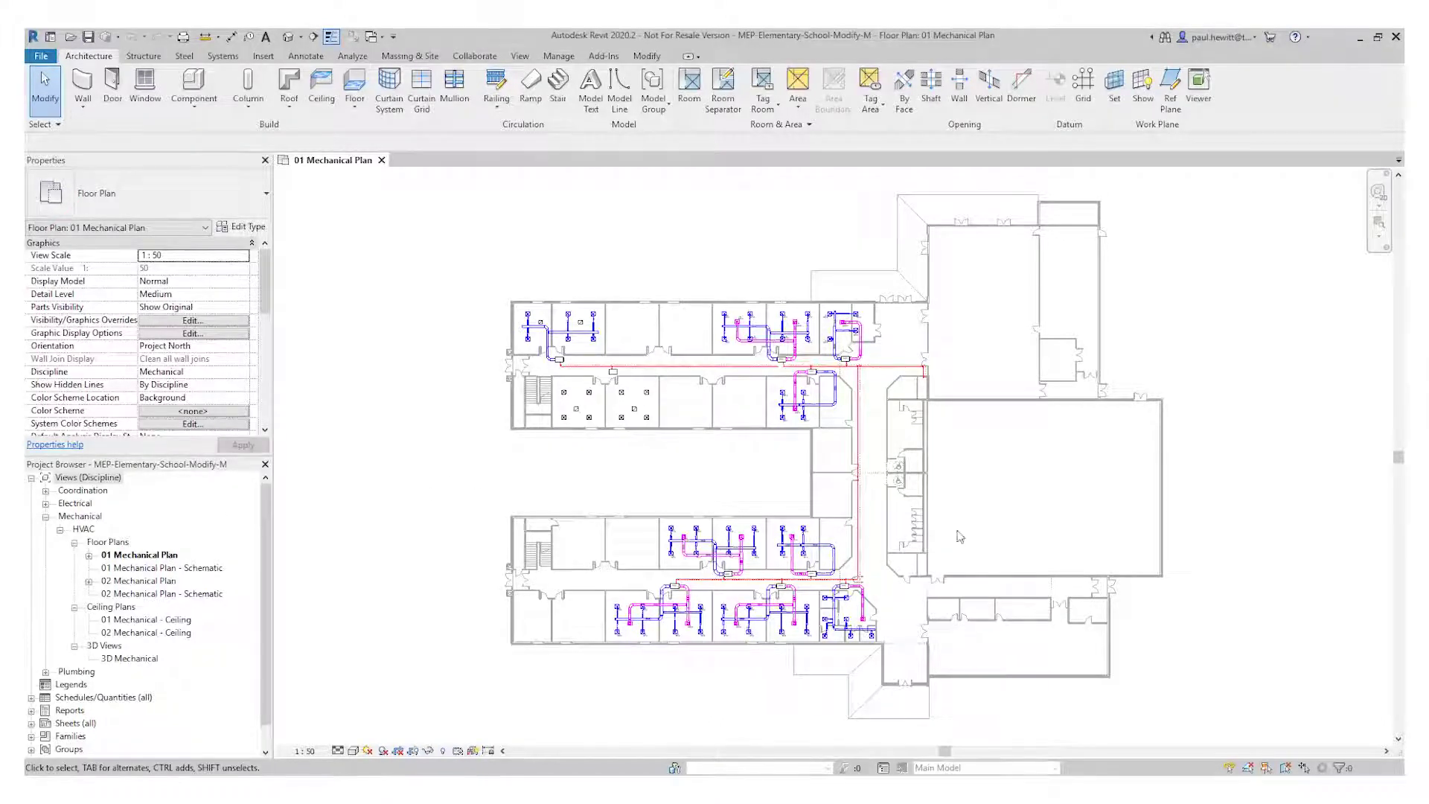
Examine the air handling units, ductwork and corridor hydronic piping on the north wing of the mechanical plan
{"action": "scroll", "coordinate": [775, 372], "scroll_direction": "up", "scroll_amount": 5}
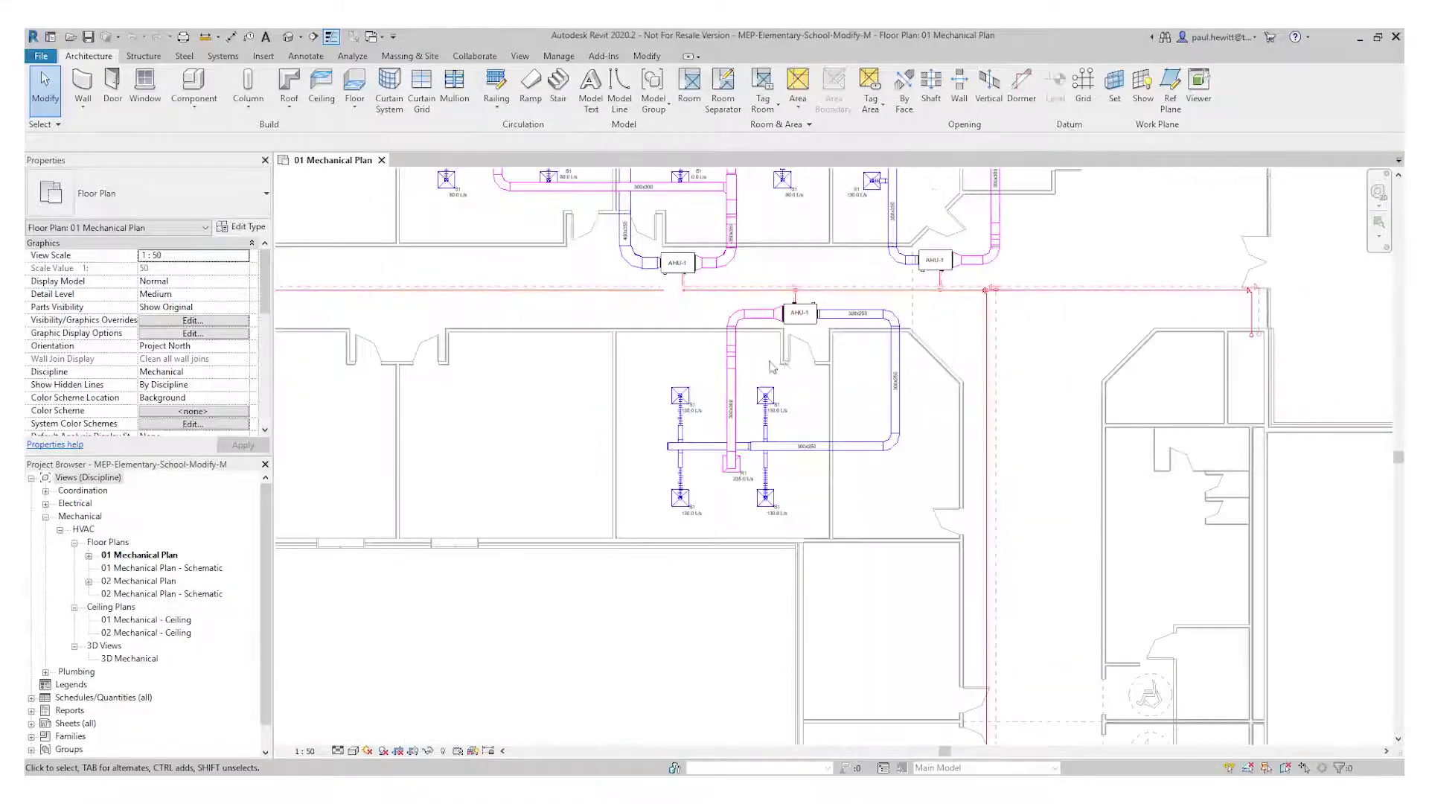
{"action": "scroll", "coordinate": [772, 364], "scroll_direction": "up", "scroll_amount": 3}
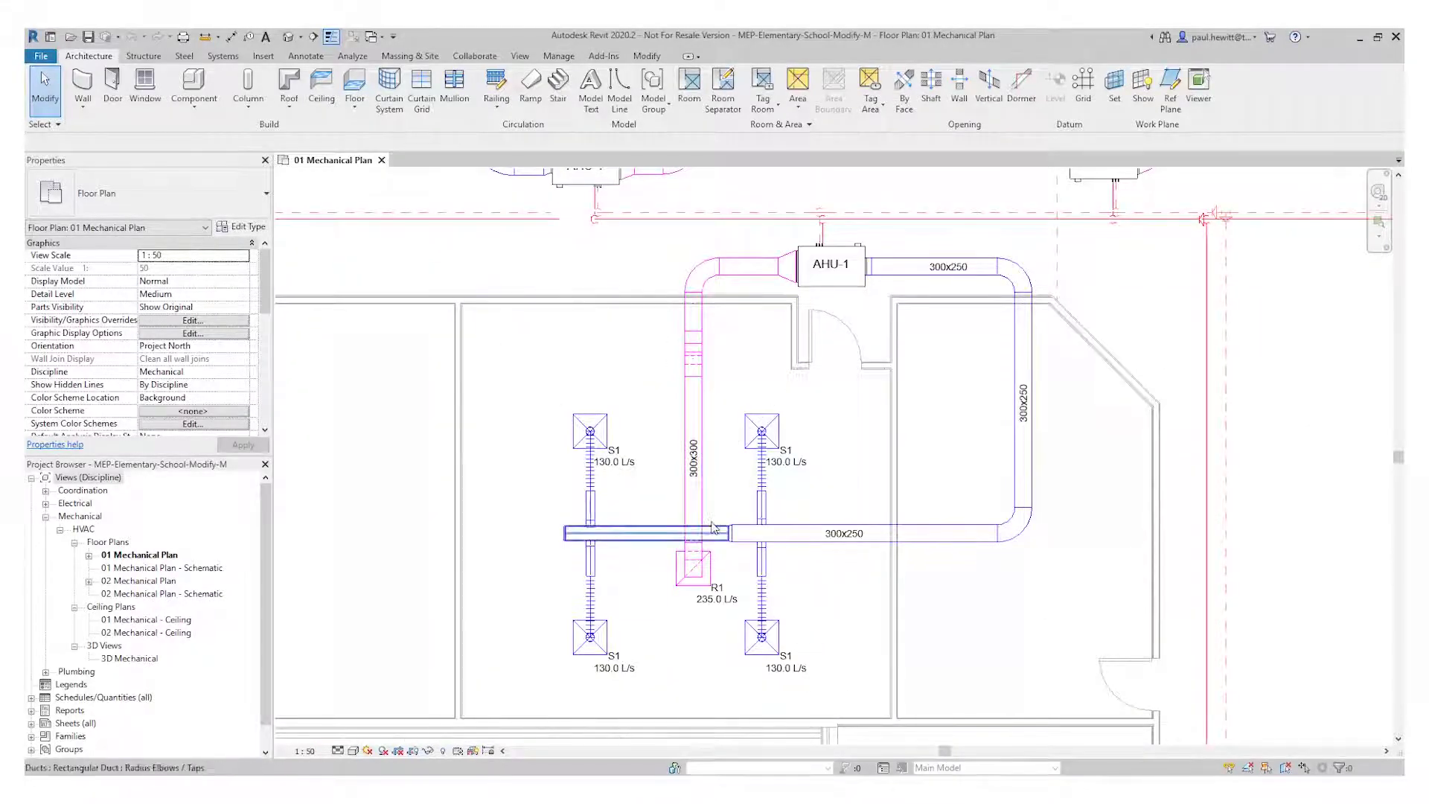
{"action": "scroll", "coordinate": [714, 528], "scroll_direction": "down", "scroll_amount": 3}
{"action": "scroll", "coordinate": [726, 613], "scroll_direction": "up", "scroll_amount": 3}
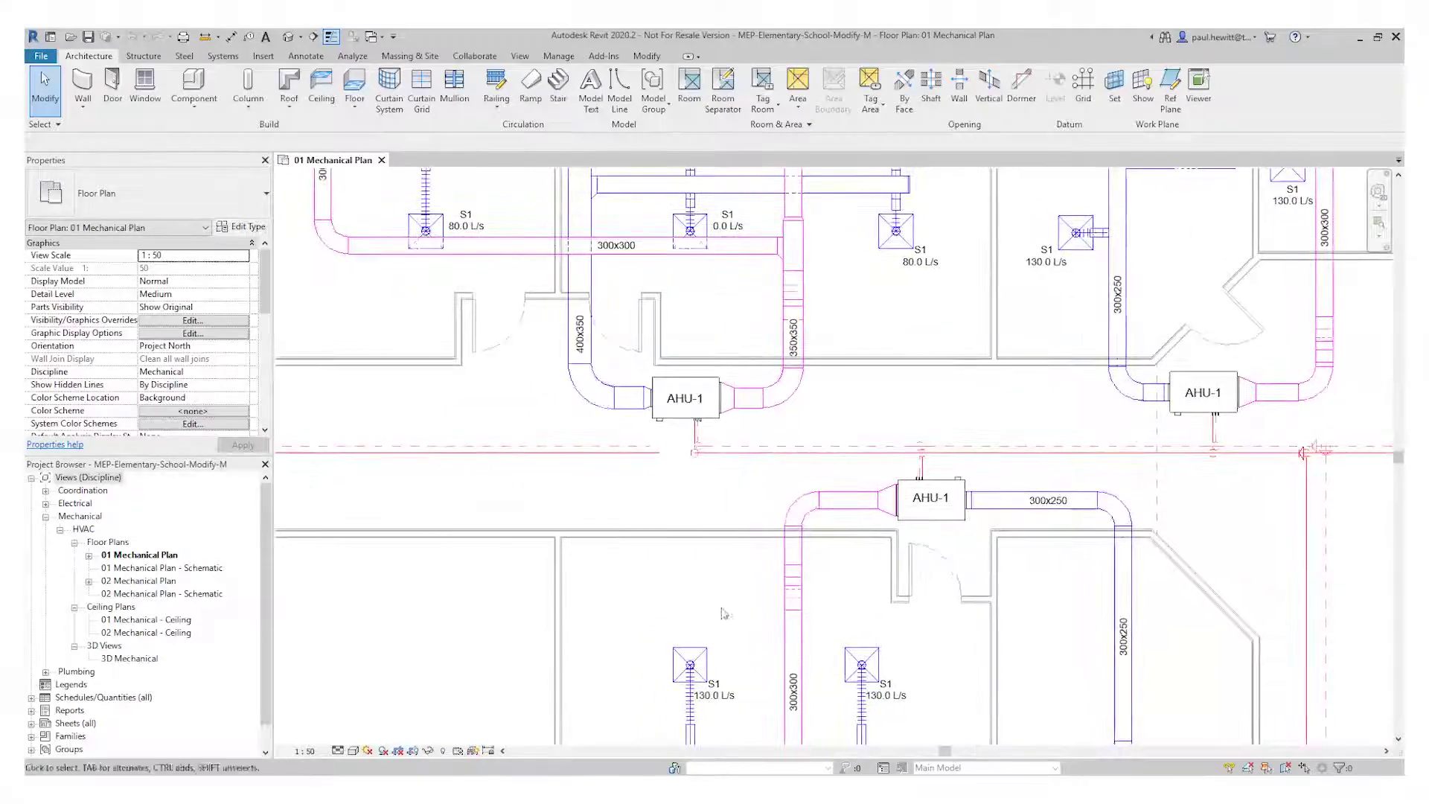
{"action": "scroll", "coordinate": [684, 438], "scroll_direction": "up", "scroll_amount": 3}
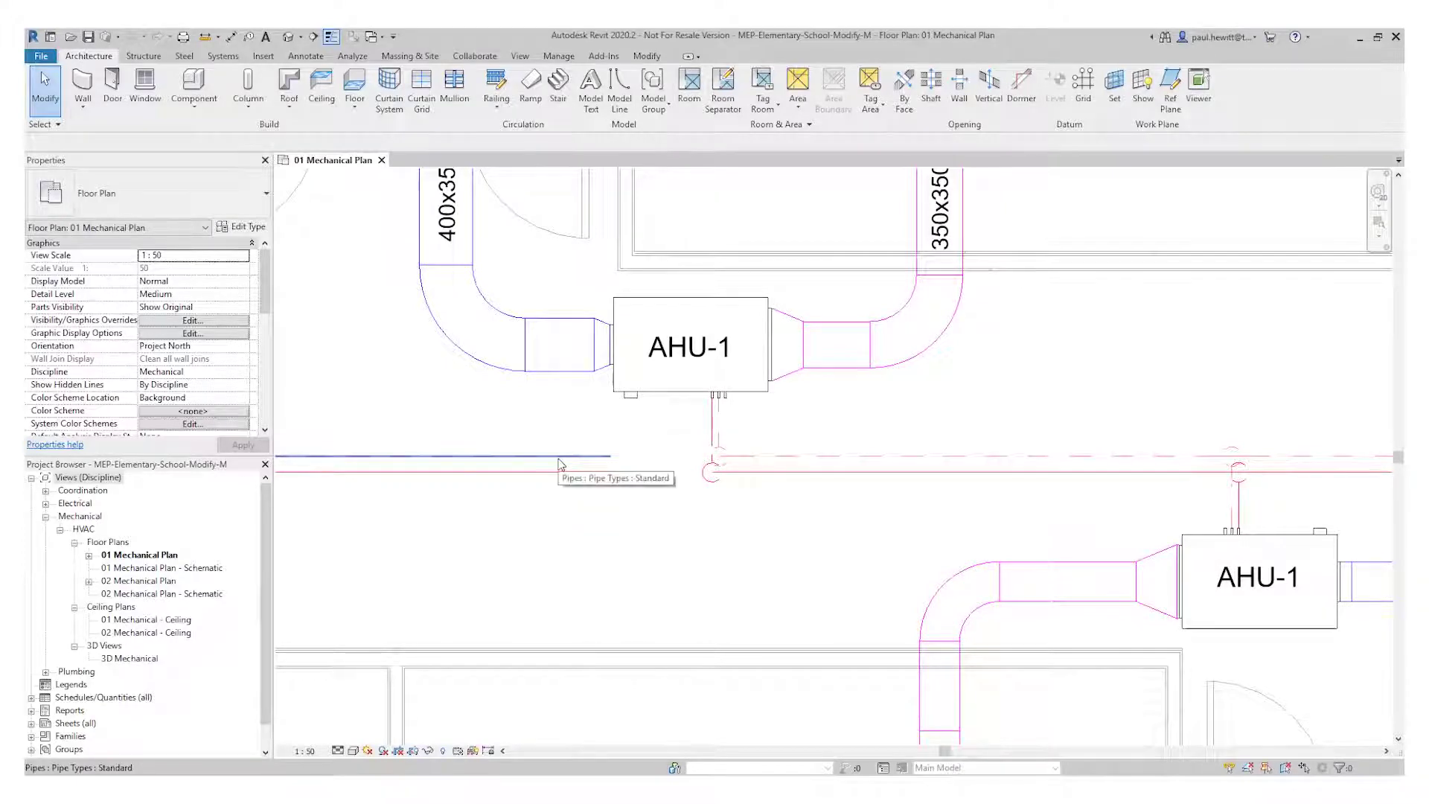
{"action": "scroll", "coordinate": [560, 463], "scroll_direction": "down", "scroll_amount": 8}
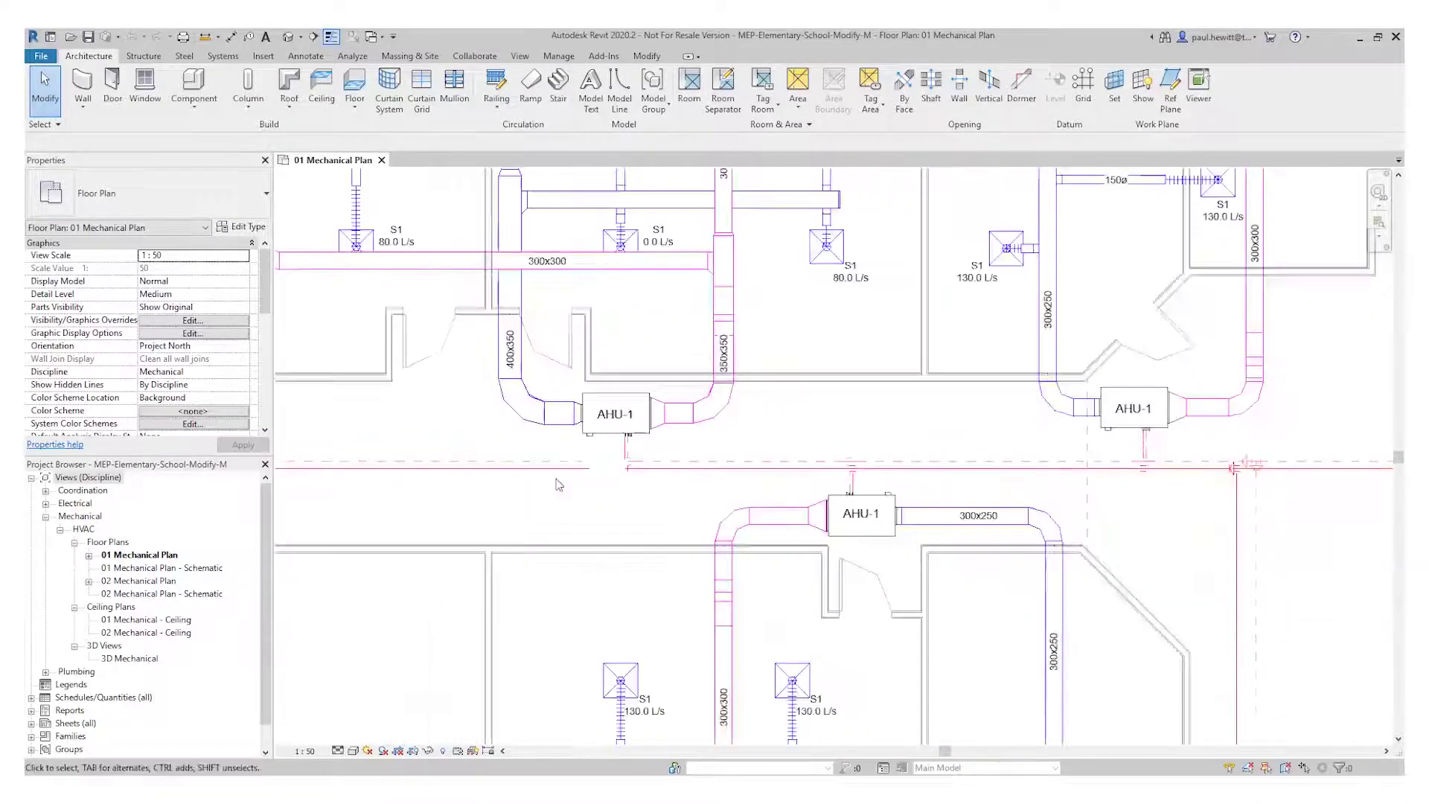
{"action": "middle_click_drag", "start_coordinate": [599, 498], "coordinate": [899, 503]}
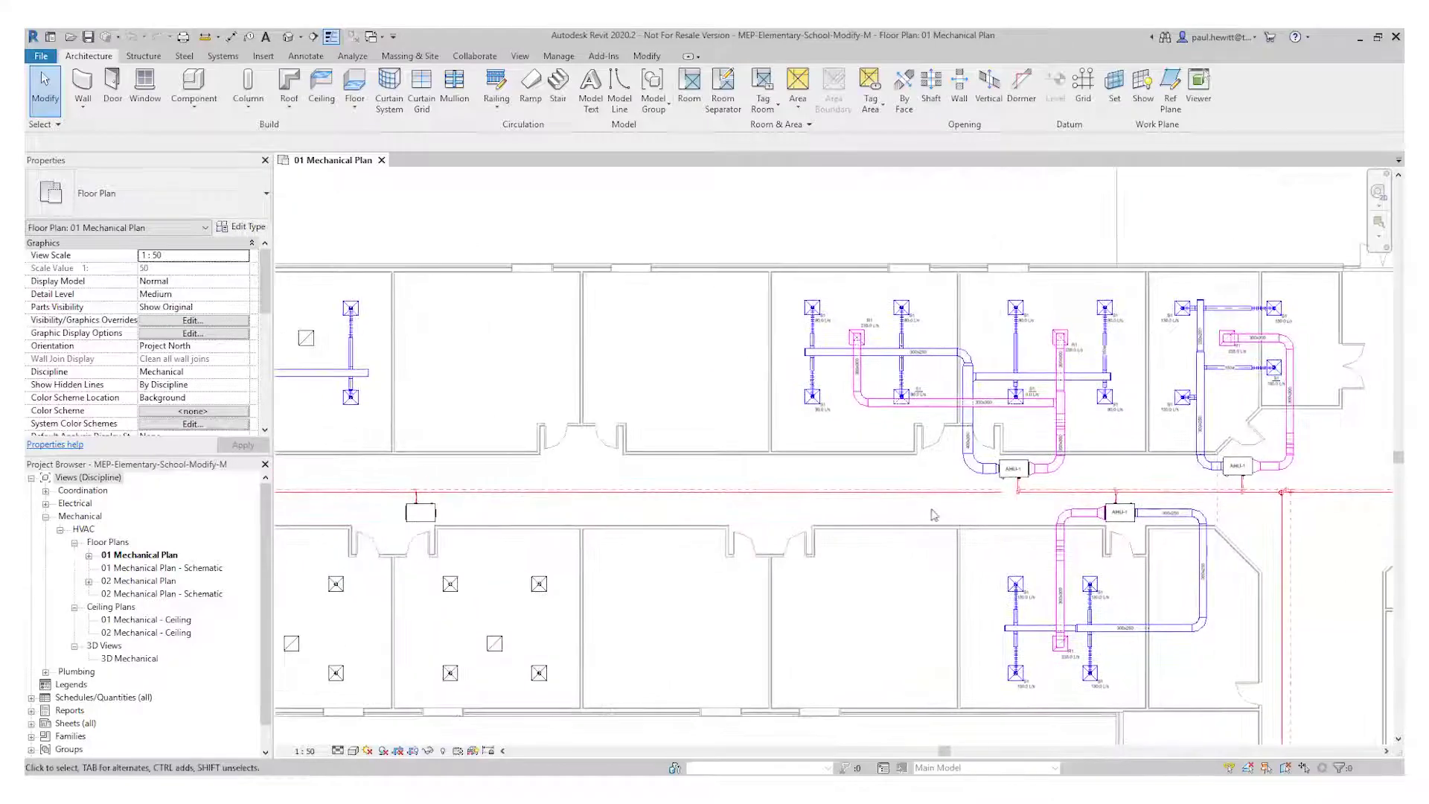
{"action": "scroll", "coordinate": [898, 504], "scroll_direction": "down", "scroll_amount": 3}
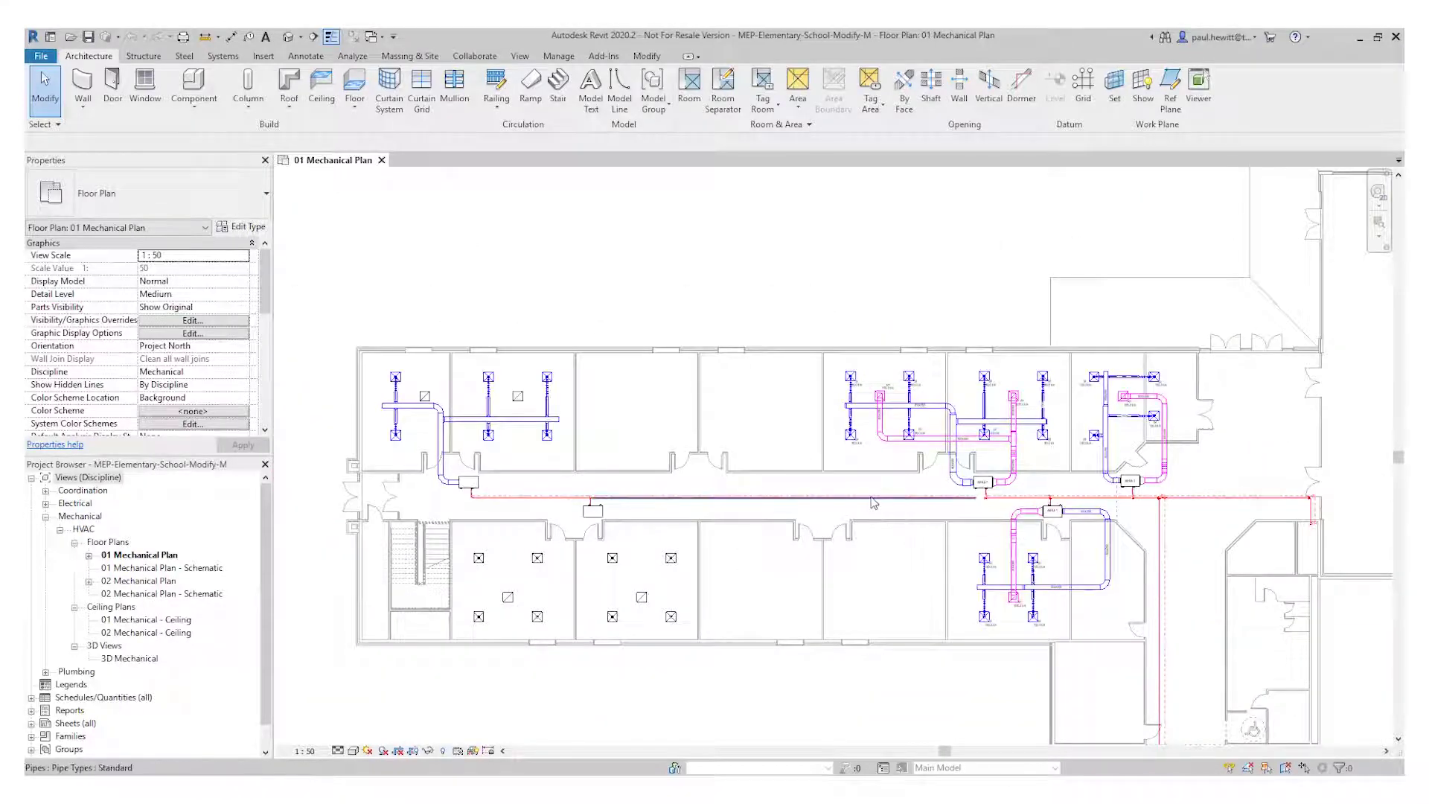
{"action": "scroll", "coordinate": [698, 516], "scroll_direction": "down", "scroll_amount": 1}
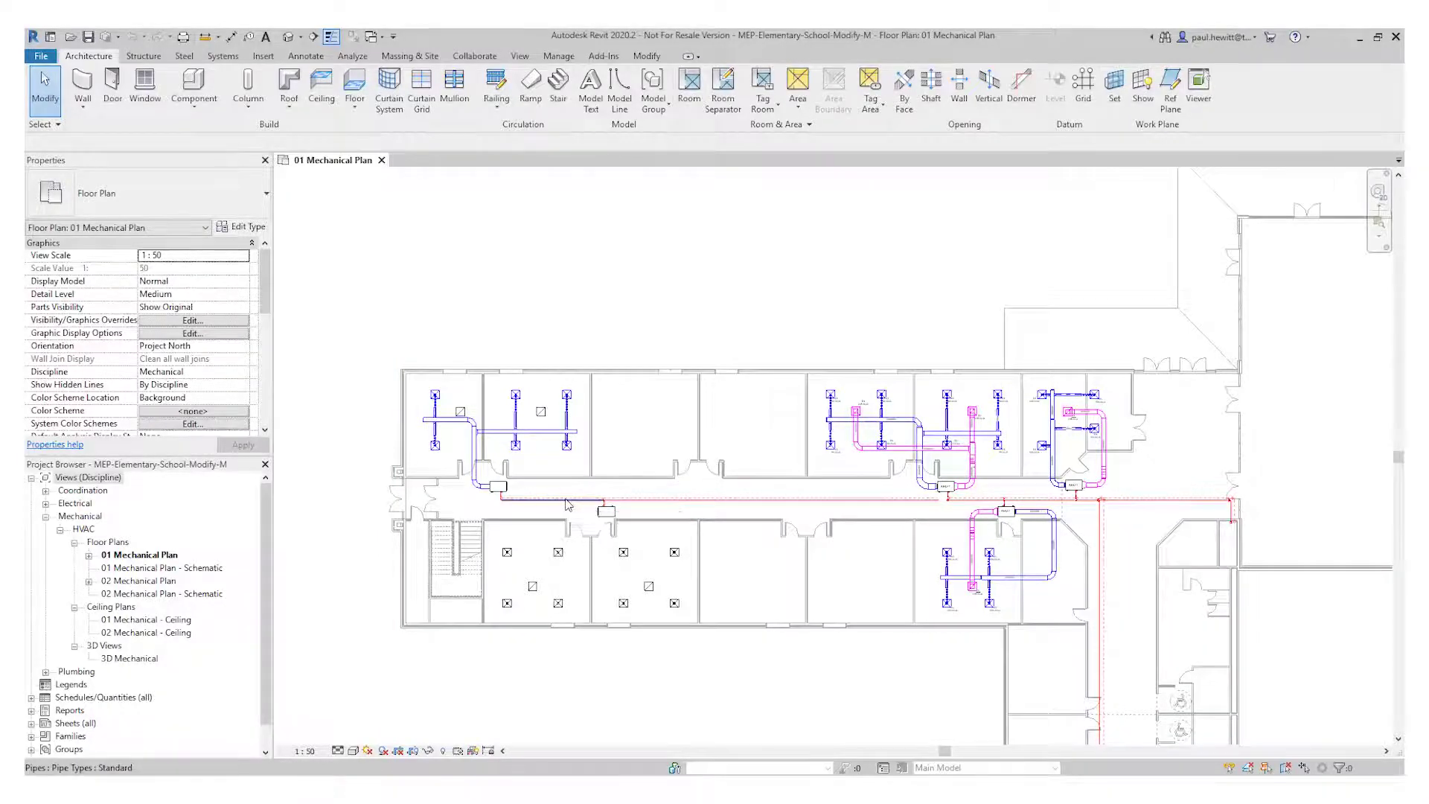
Change the pipe type of the whole hydronic supply branch in the corridor, up to the equipment, to Copper
{"action": "scroll", "coordinate": [565, 505], "scroll_direction": "up", "scroll_amount": 3}
{"action": "key", "text": "Tab"}
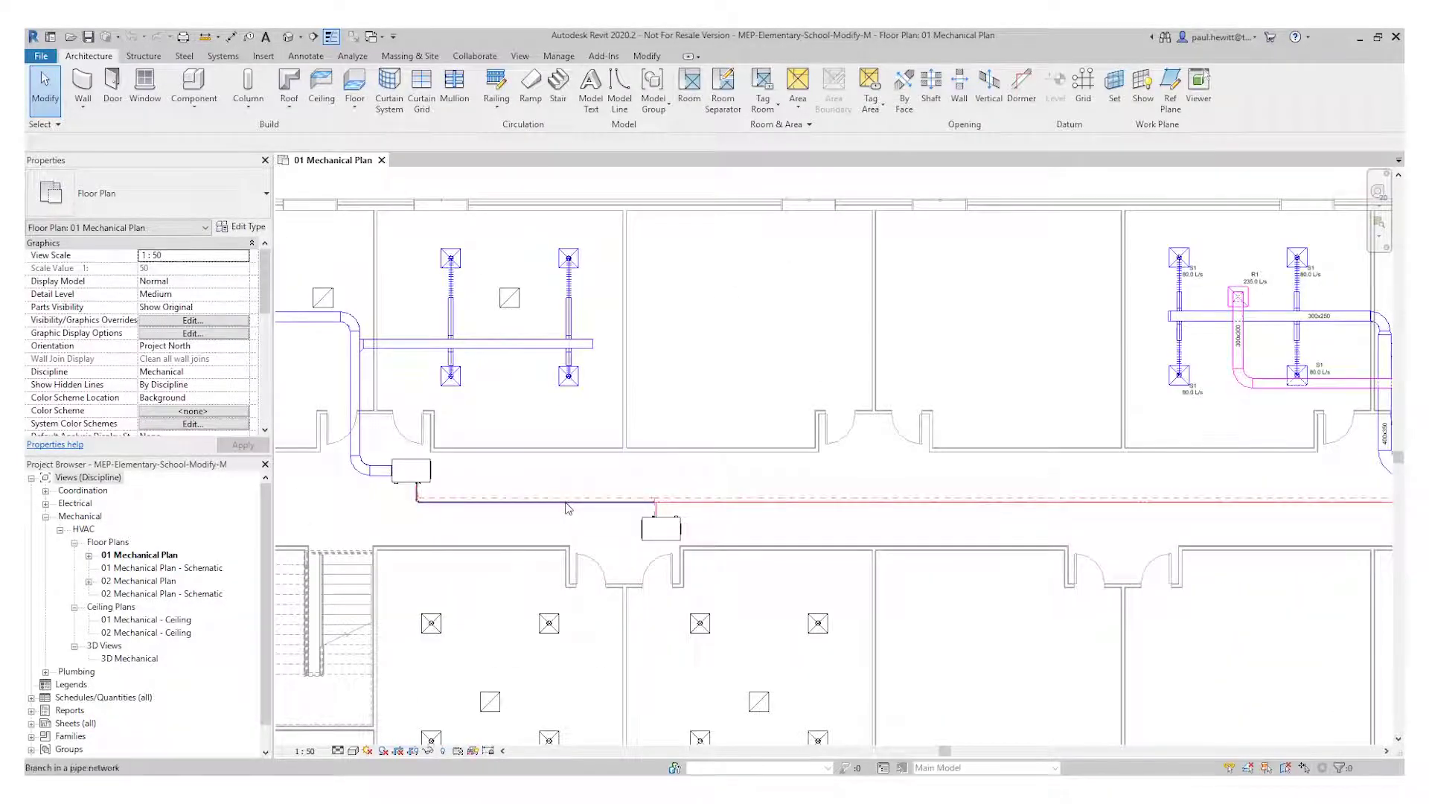
{"action": "key", "text": "Tab"}
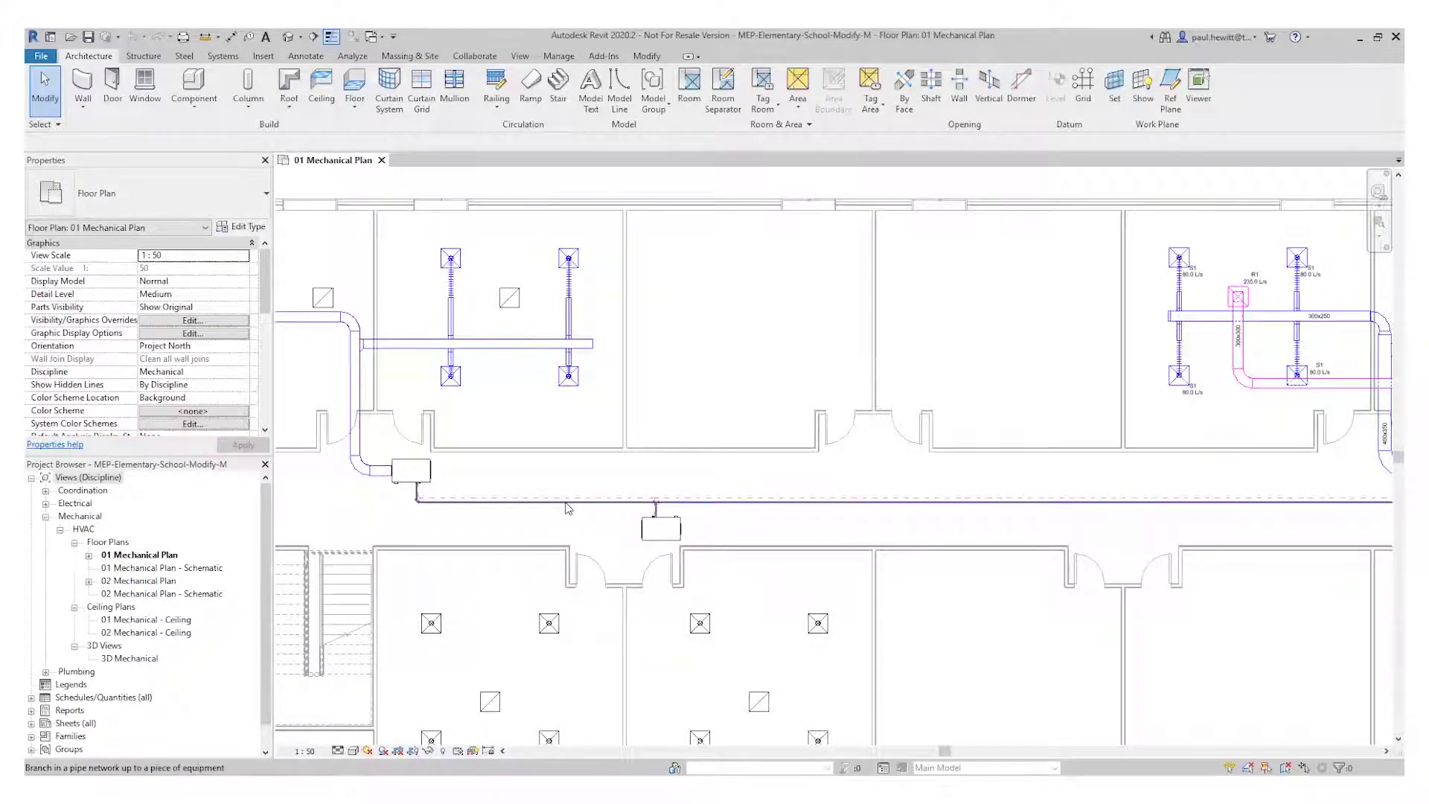
{"action": "left_click", "coordinate": [568, 507]}
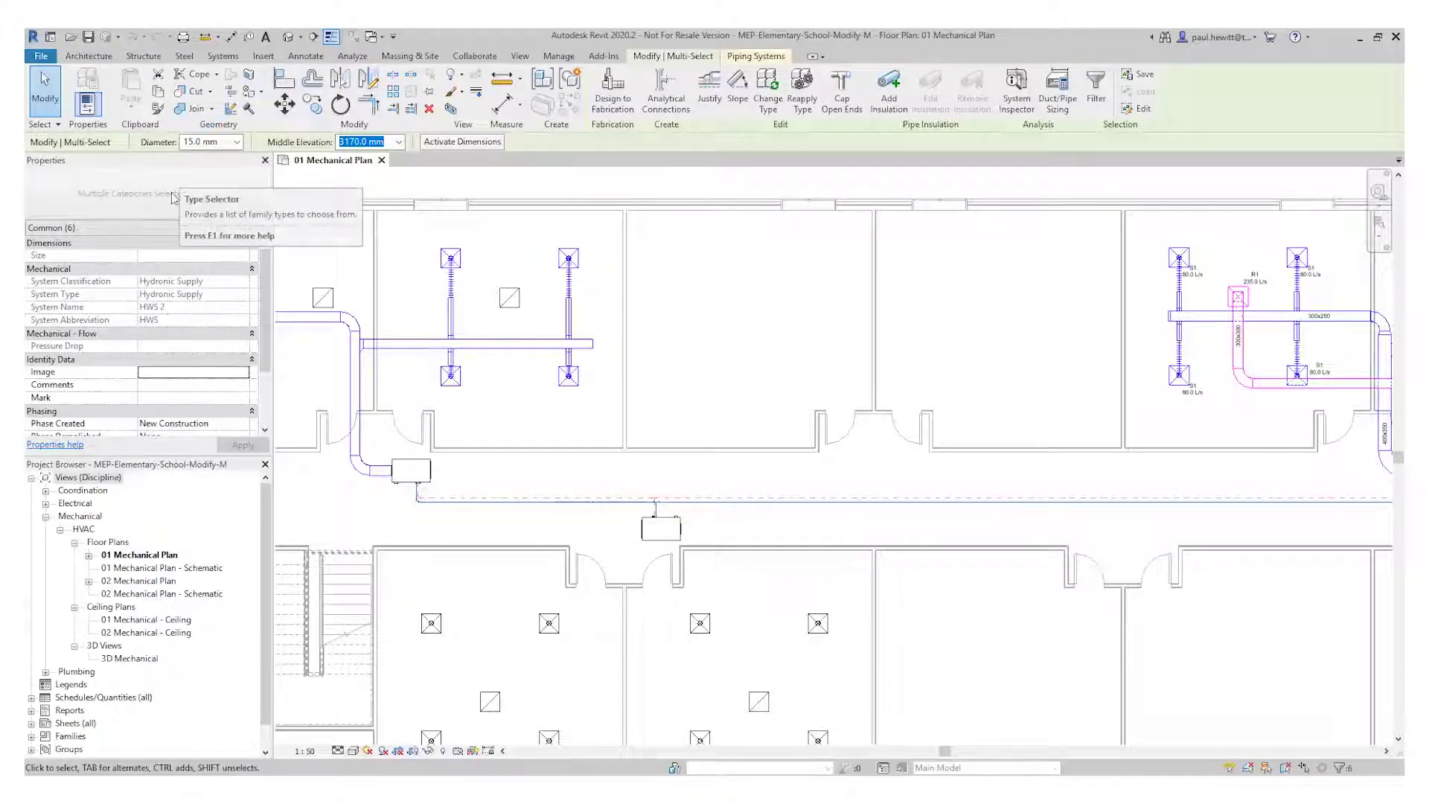
{"action": "left_click", "coordinate": [768, 80]}
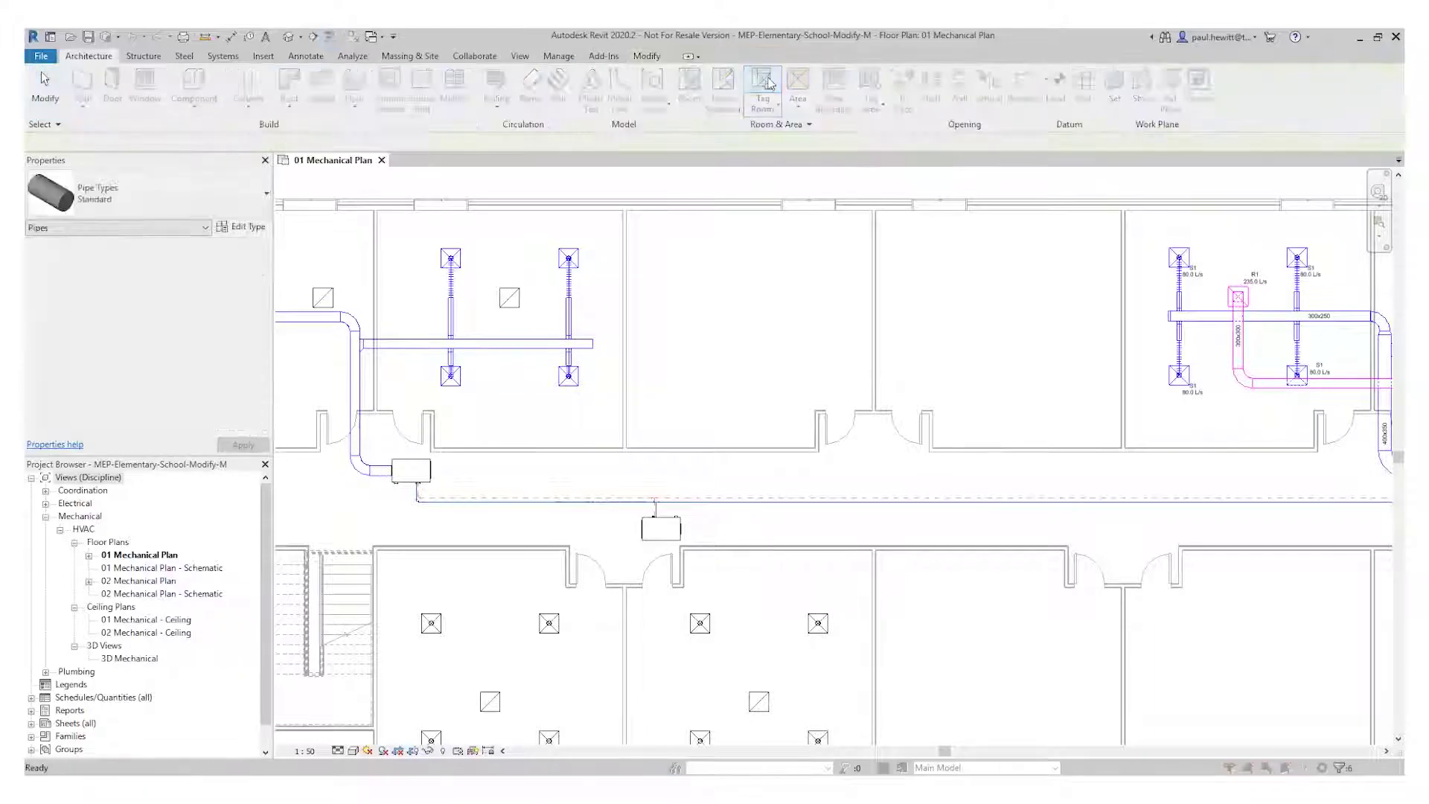
{"action": "left_click", "coordinate": [264, 191]}
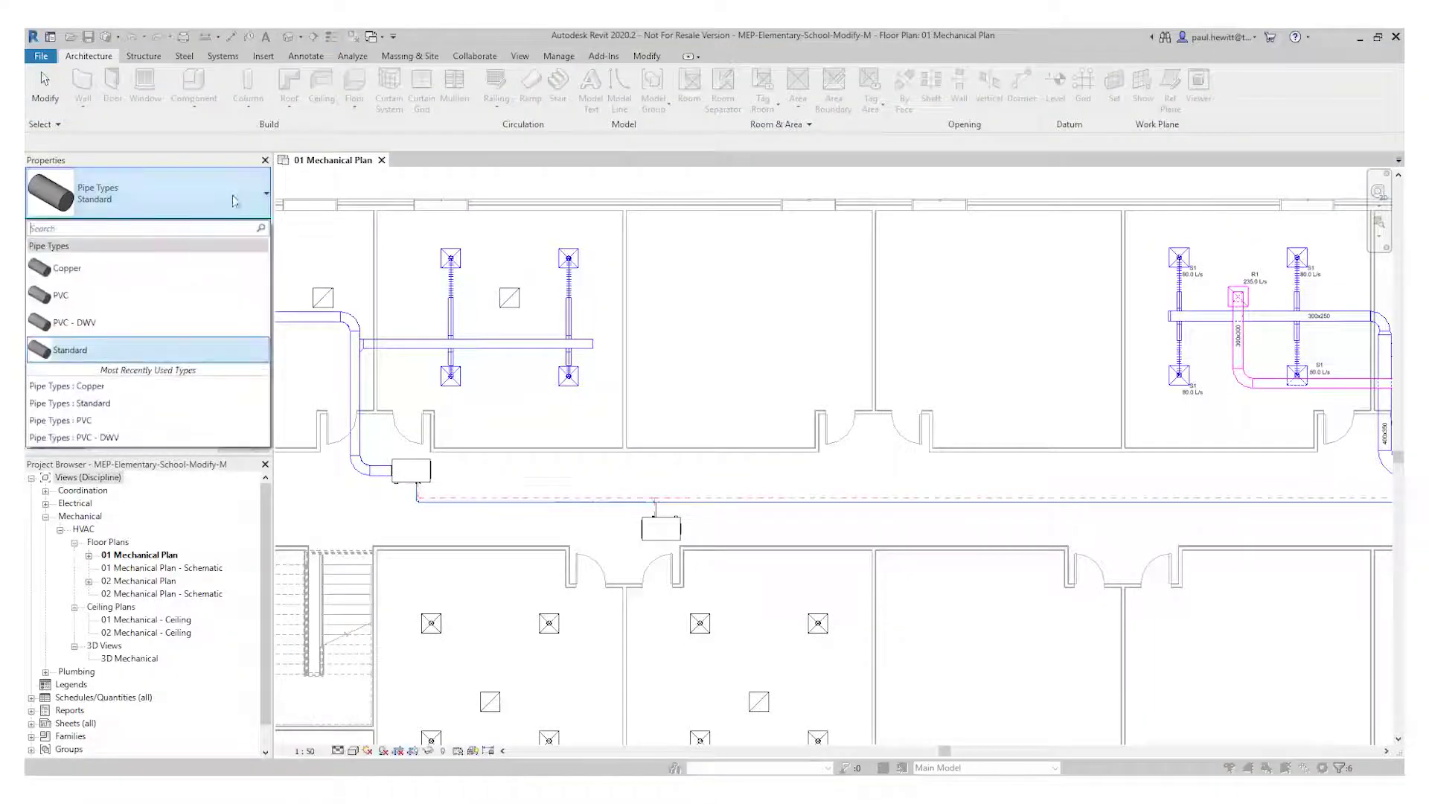
{"action": "left_click", "coordinate": [108, 276]}
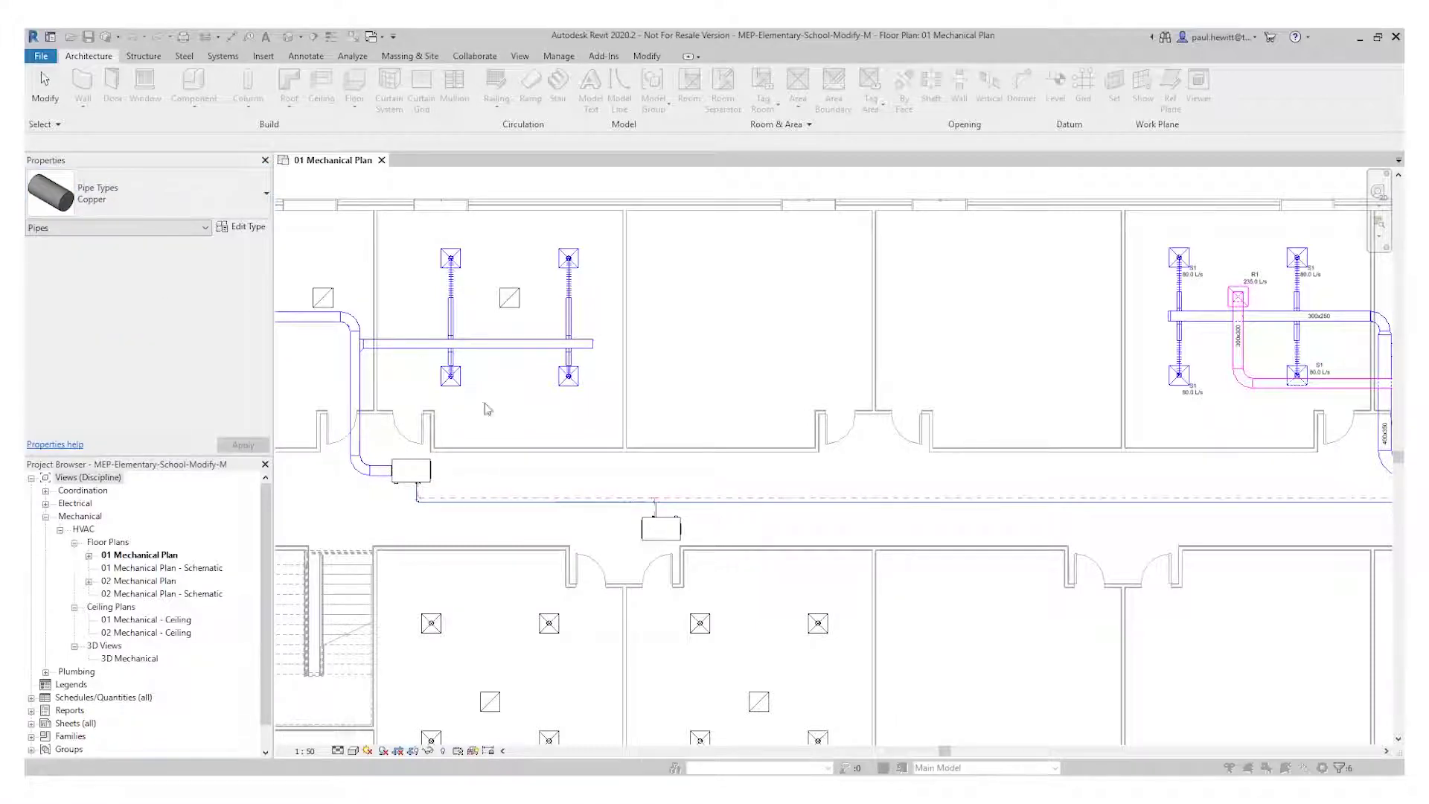
{"action": "key", "text": "Escape"}
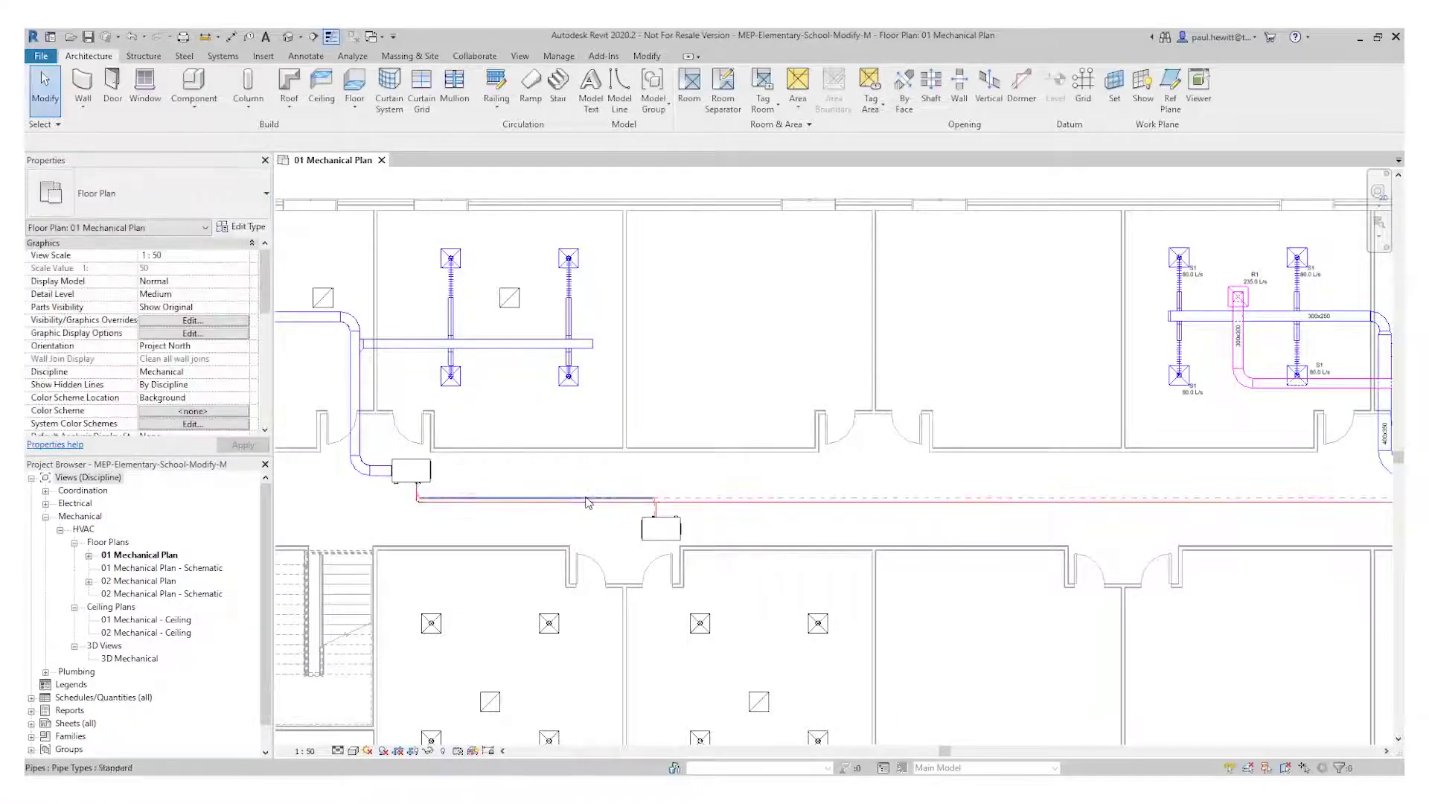
Change the pipe type of the parallel hydronic return branch in the corridor to Copper
{"action": "key", "text": "Tab"}
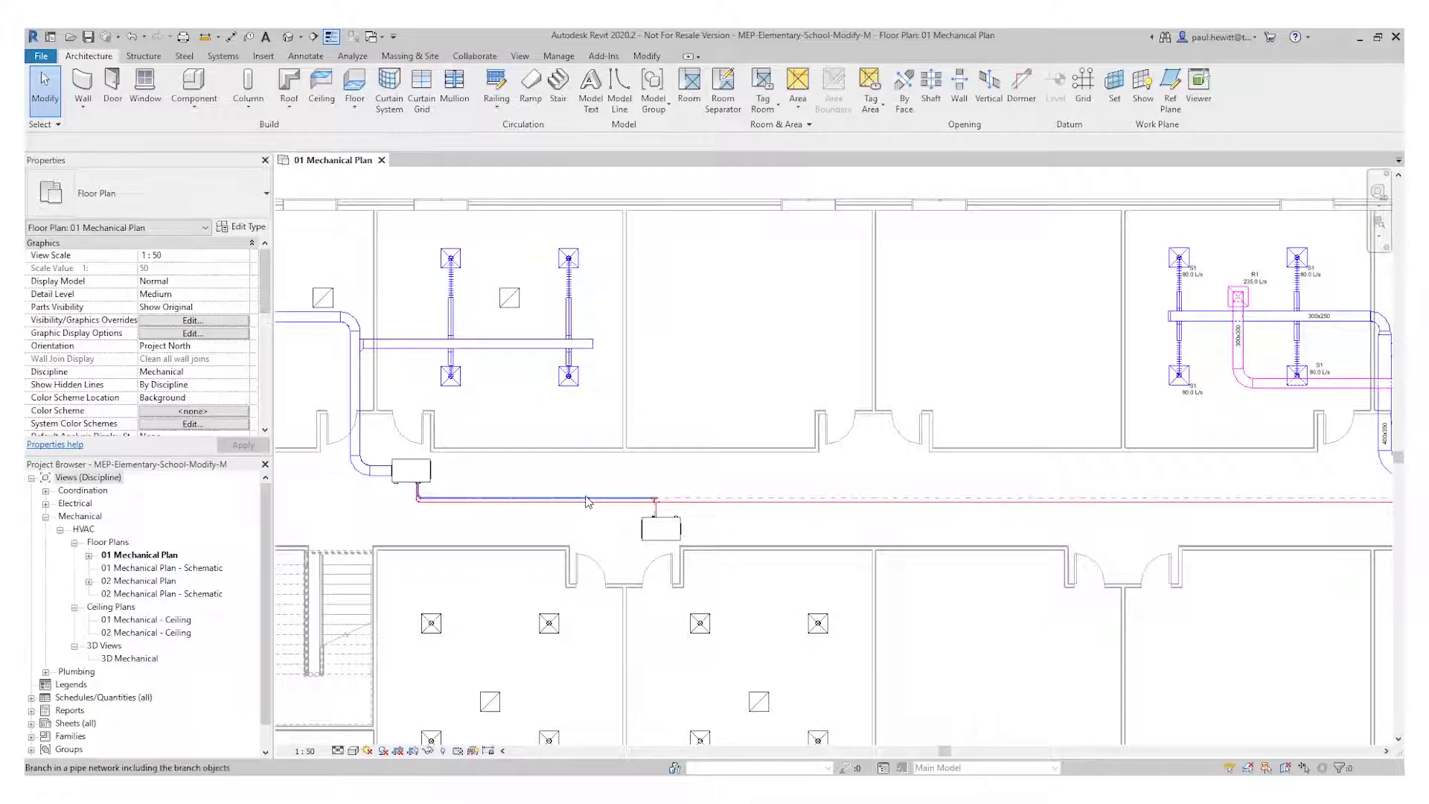
{"action": "left_click", "coordinate": [587, 502]}
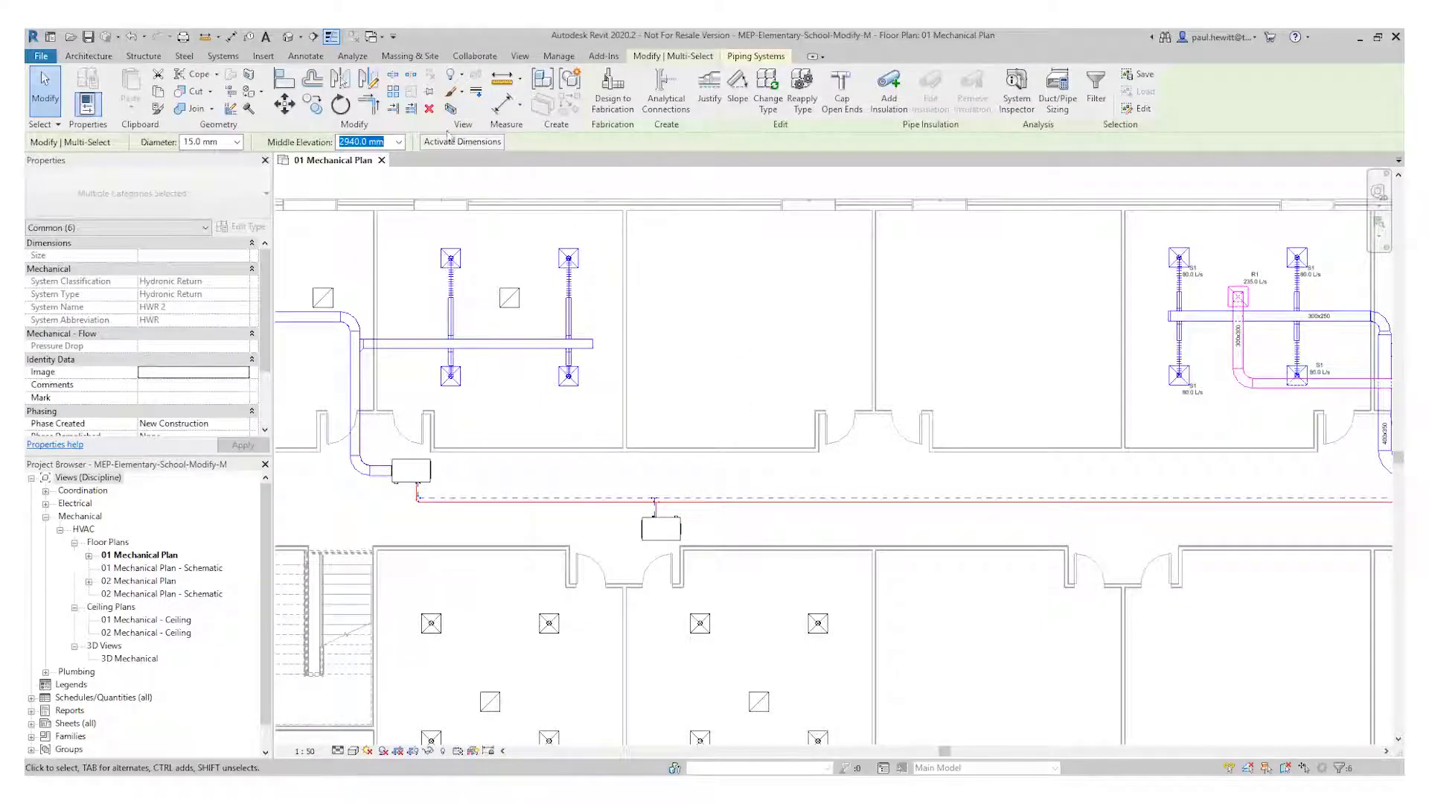
{"action": "left_click", "coordinate": [767, 81]}
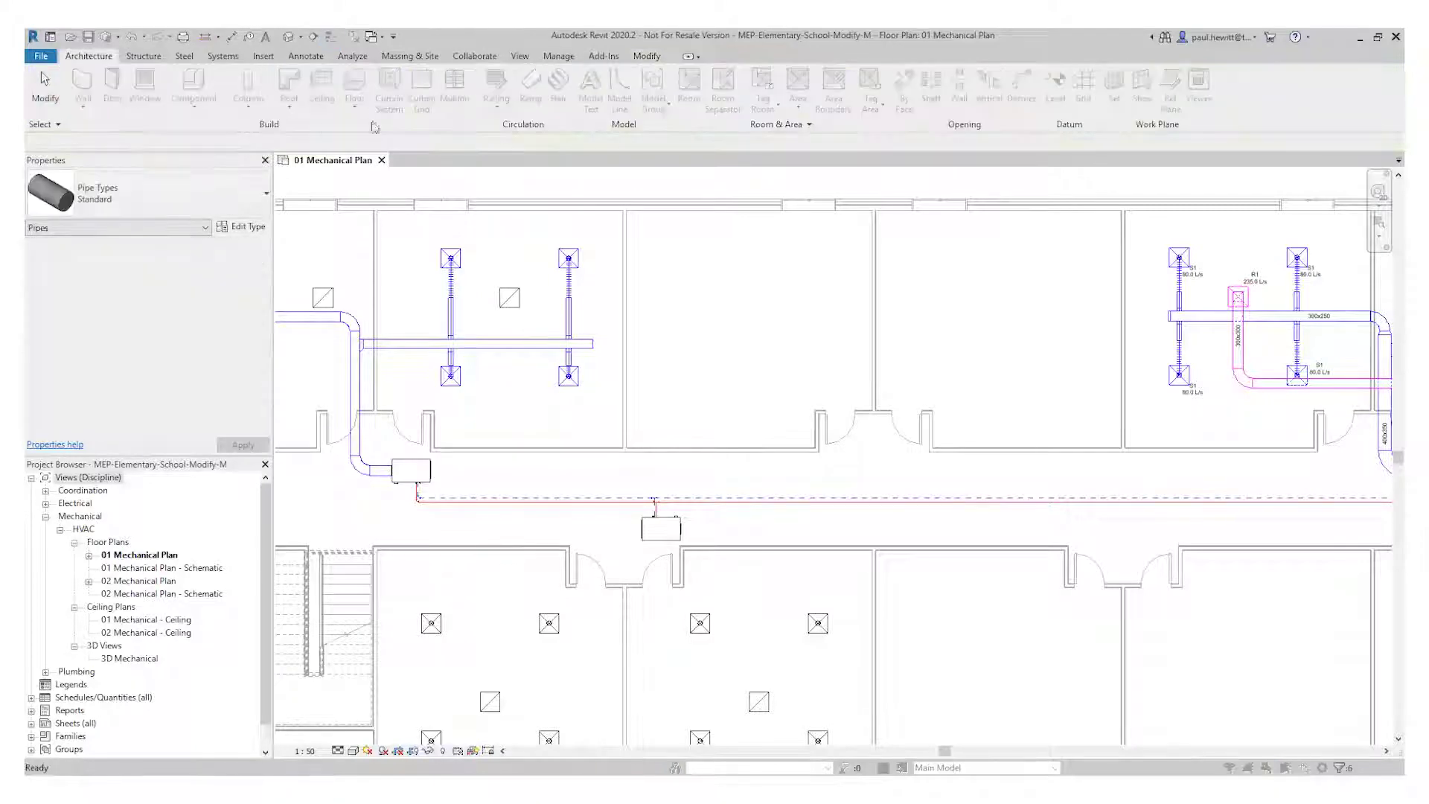
{"action": "left_click", "coordinate": [119, 195]}
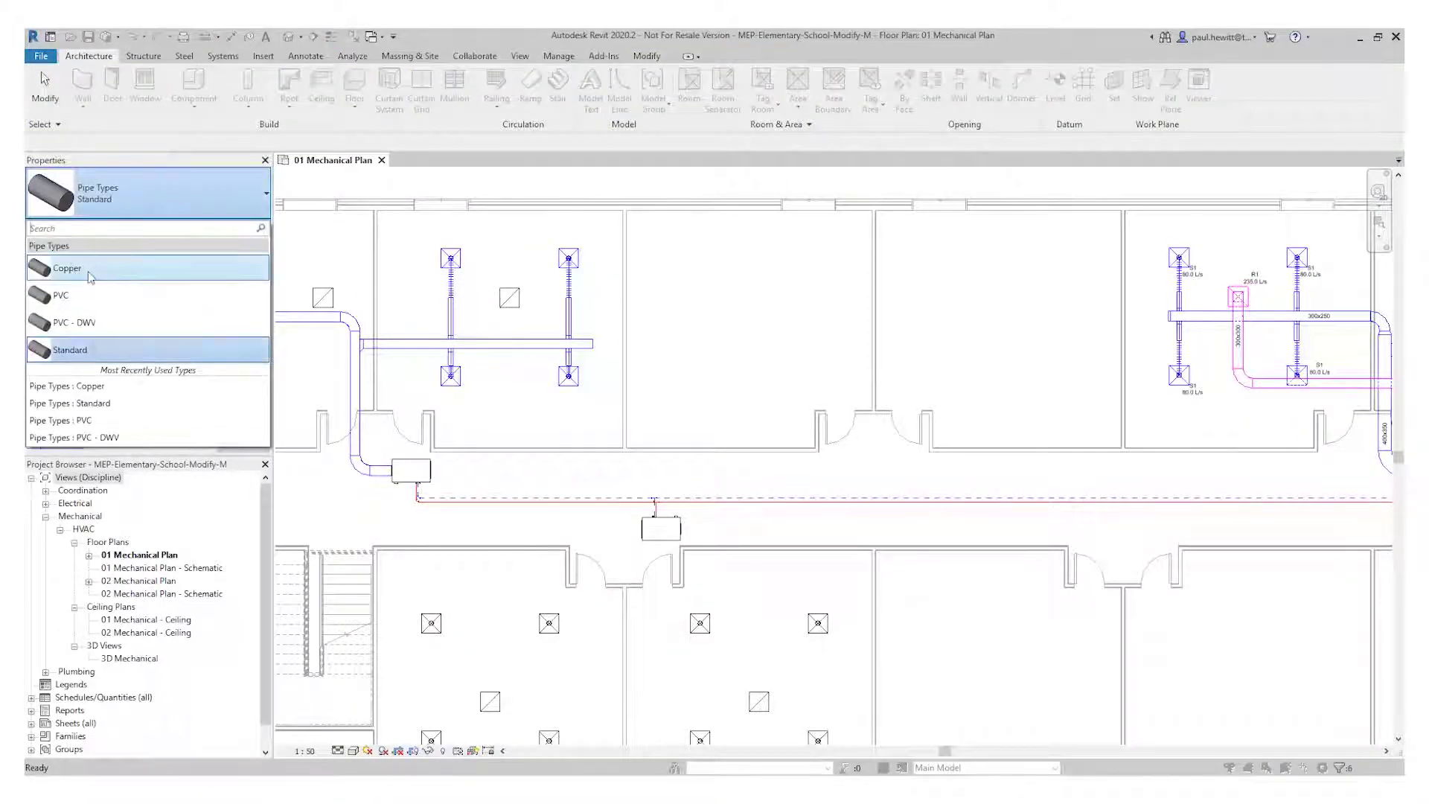
{"action": "left_click", "coordinate": [94, 276]}
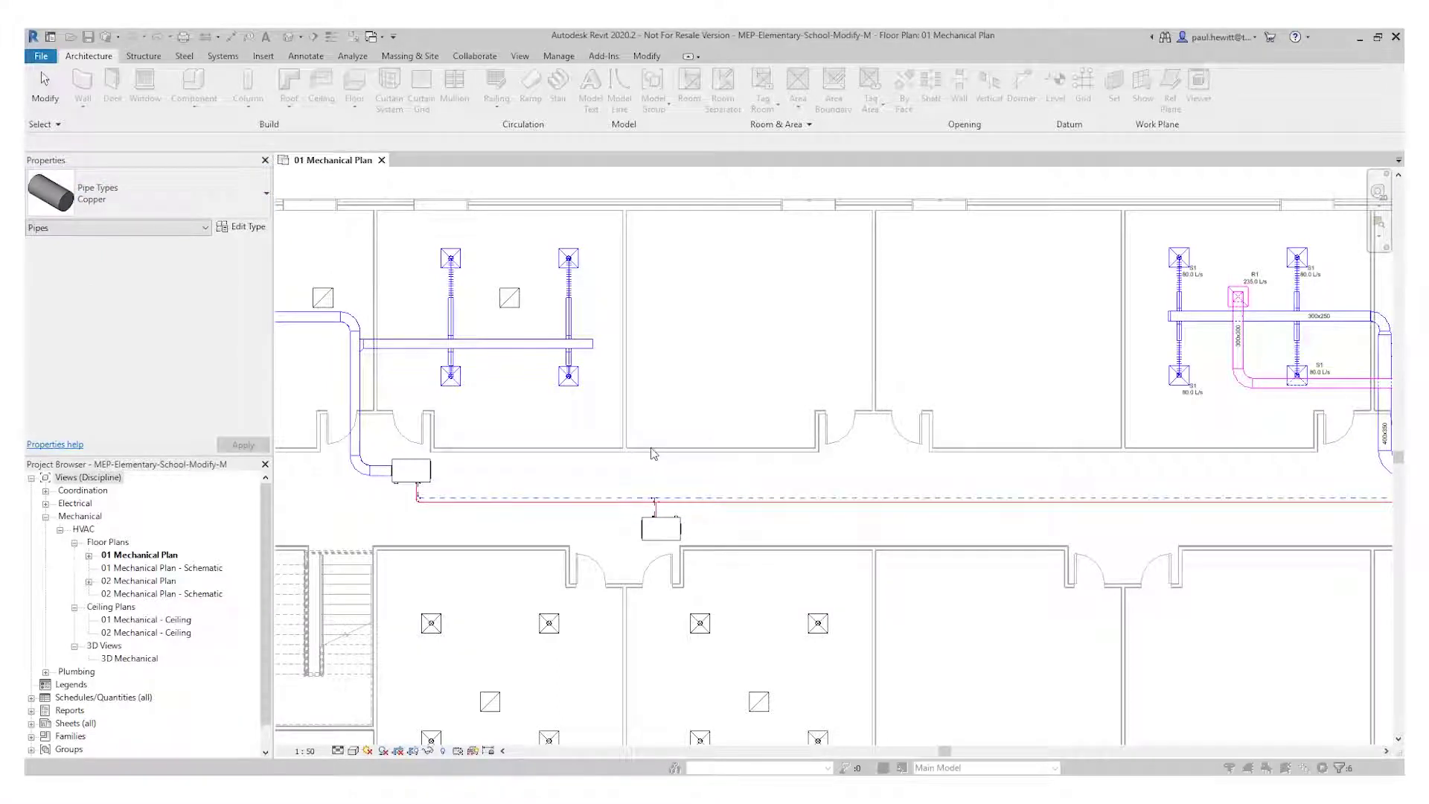
{"action": "key", "text": "Escape"}
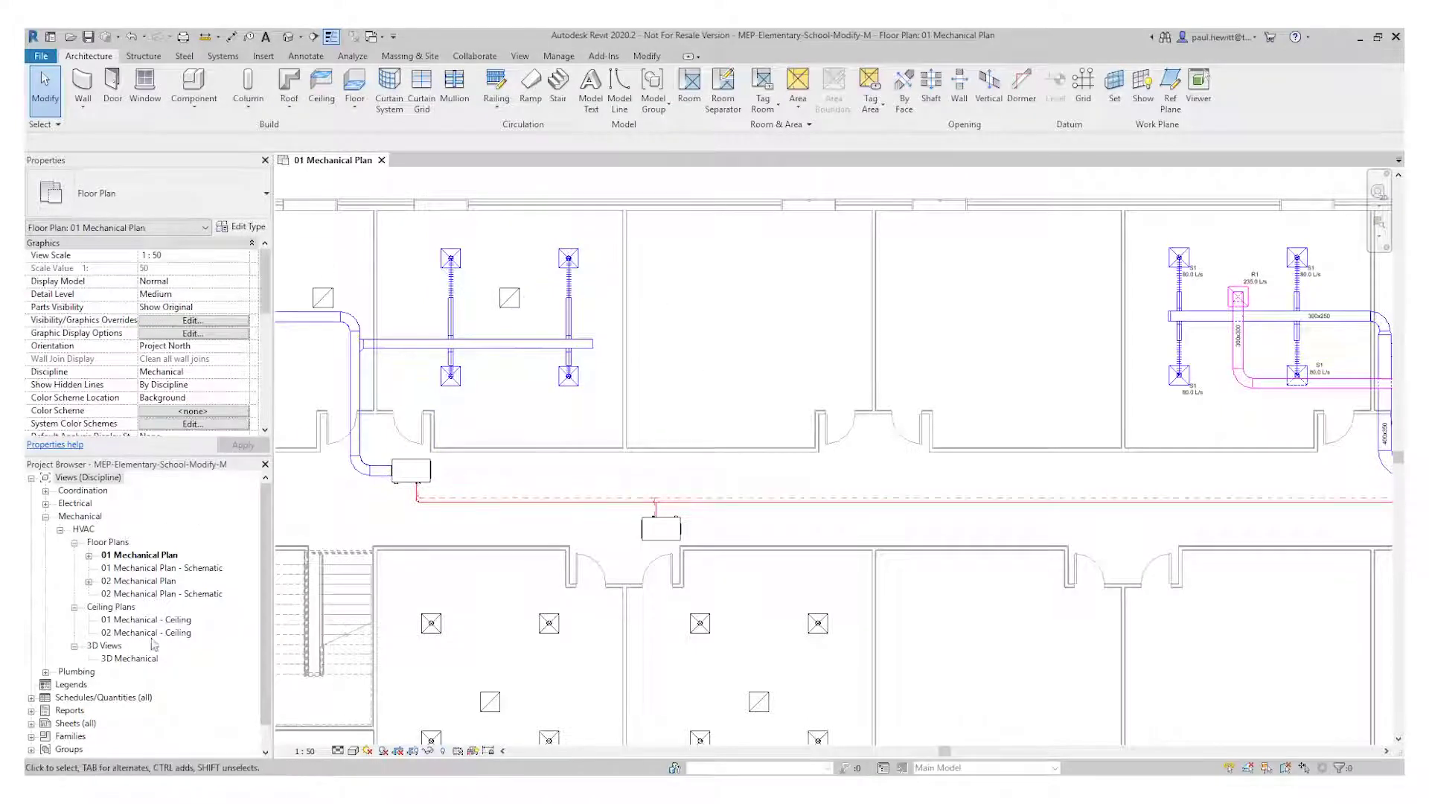
Open the 3D Mechanical view and temporarily hide the linked architectural model element
{"action": "double_click", "coordinate": [148, 659]}
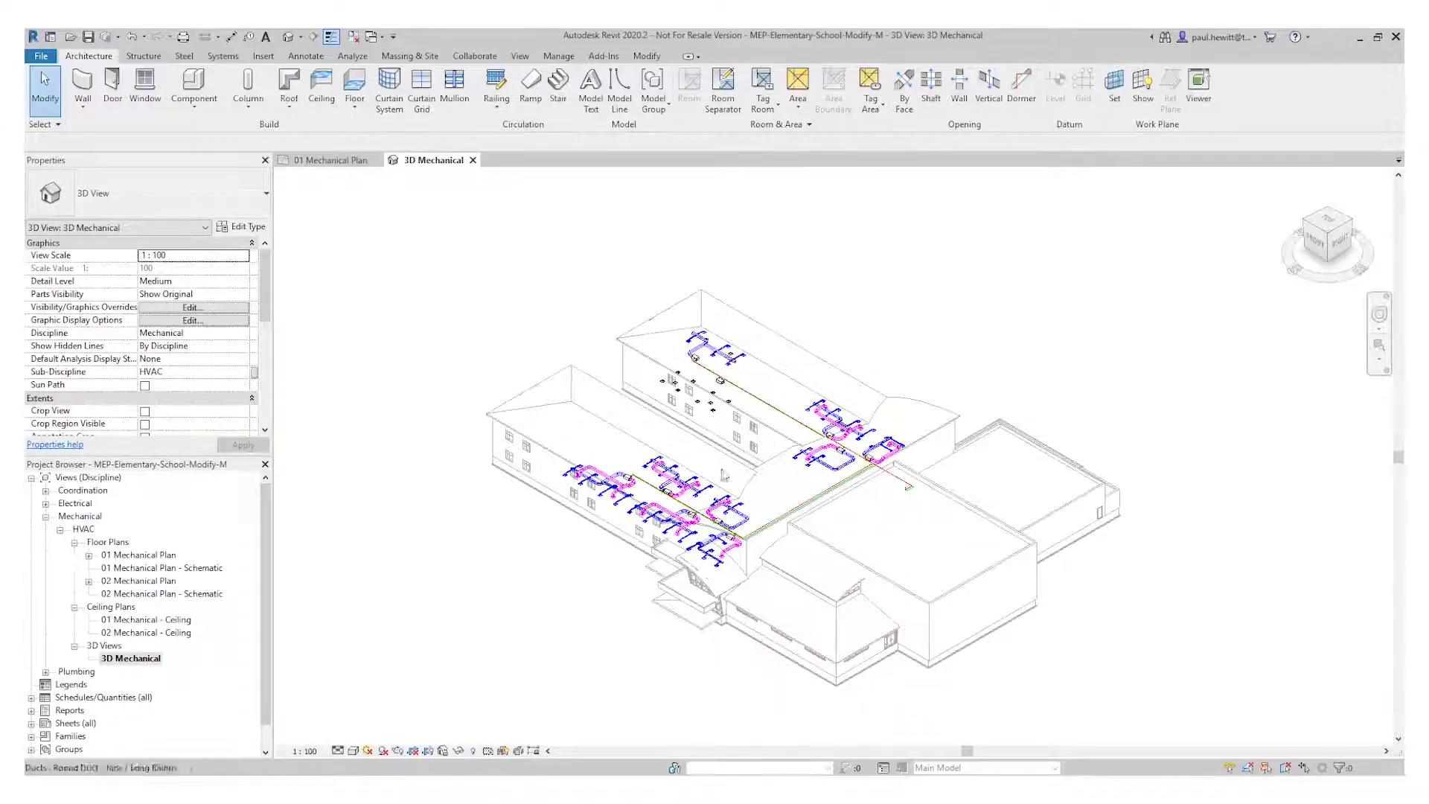
{"action": "scroll", "coordinate": [785, 433], "scroll_direction": "up", "scroll_amount": 5}
{"action": "scroll", "coordinate": [720, 575], "scroll_direction": "up", "scroll_amount": 5}
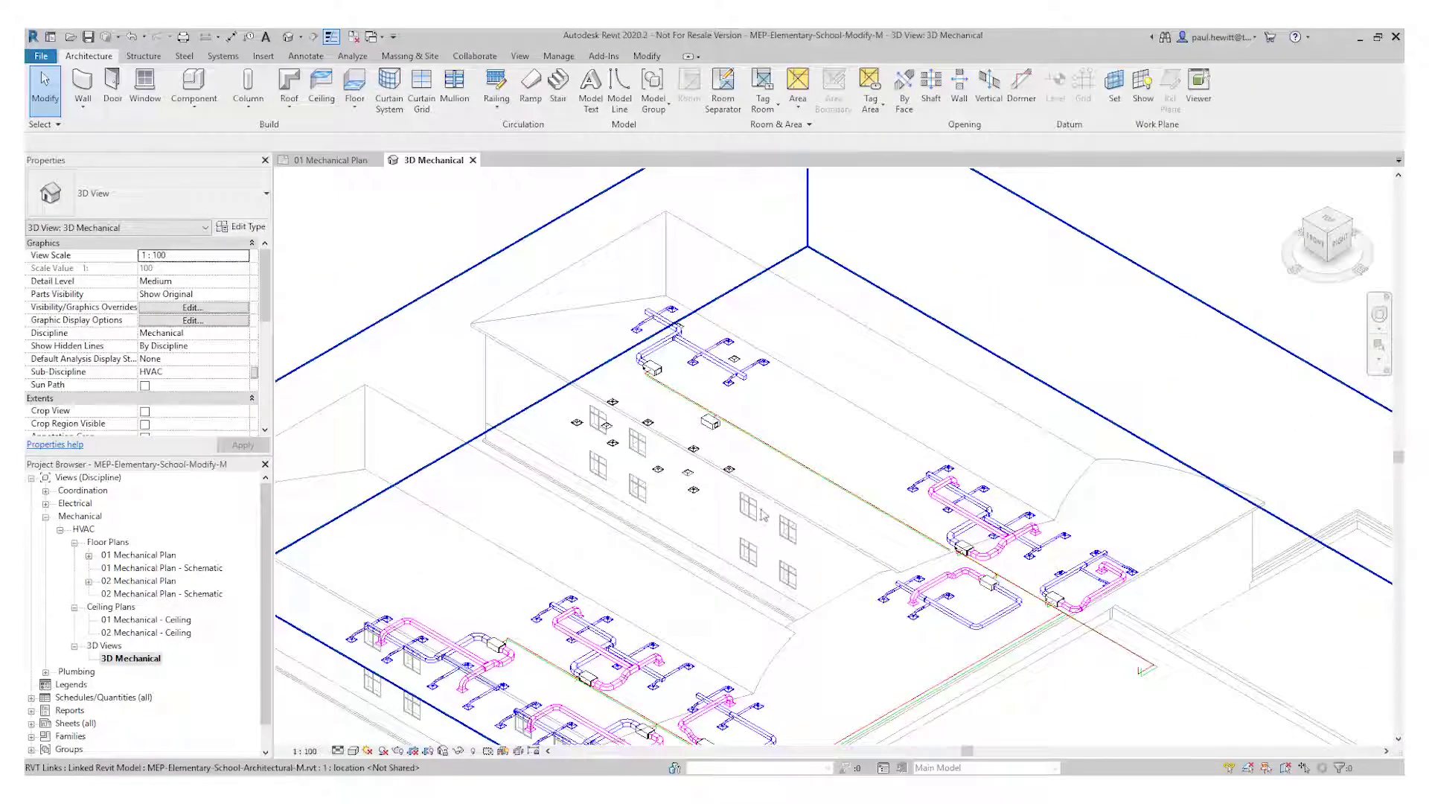
{"action": "left_click", "coordinate": [767, 510]}
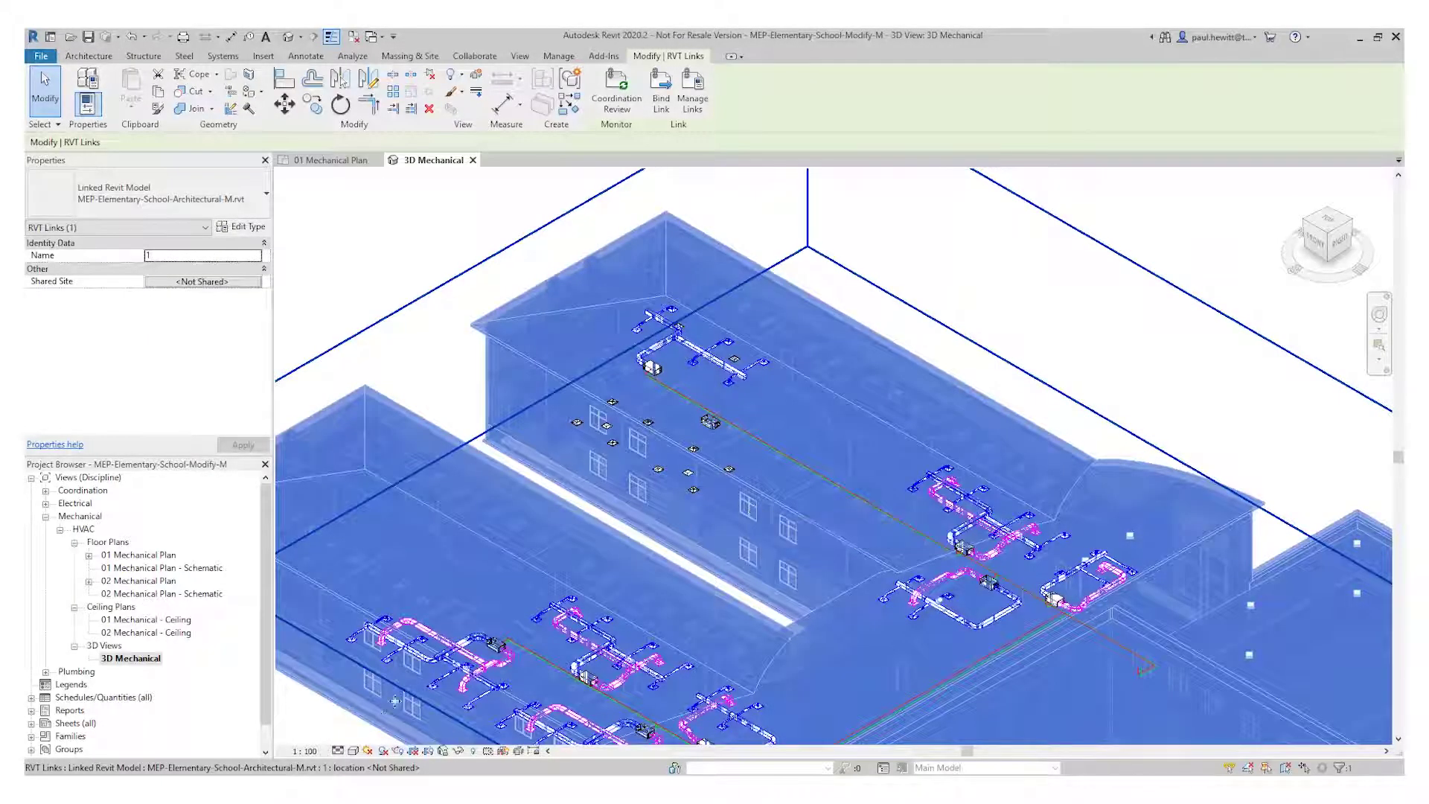
{"action": "left_click", "coordinate": [458, 751]}
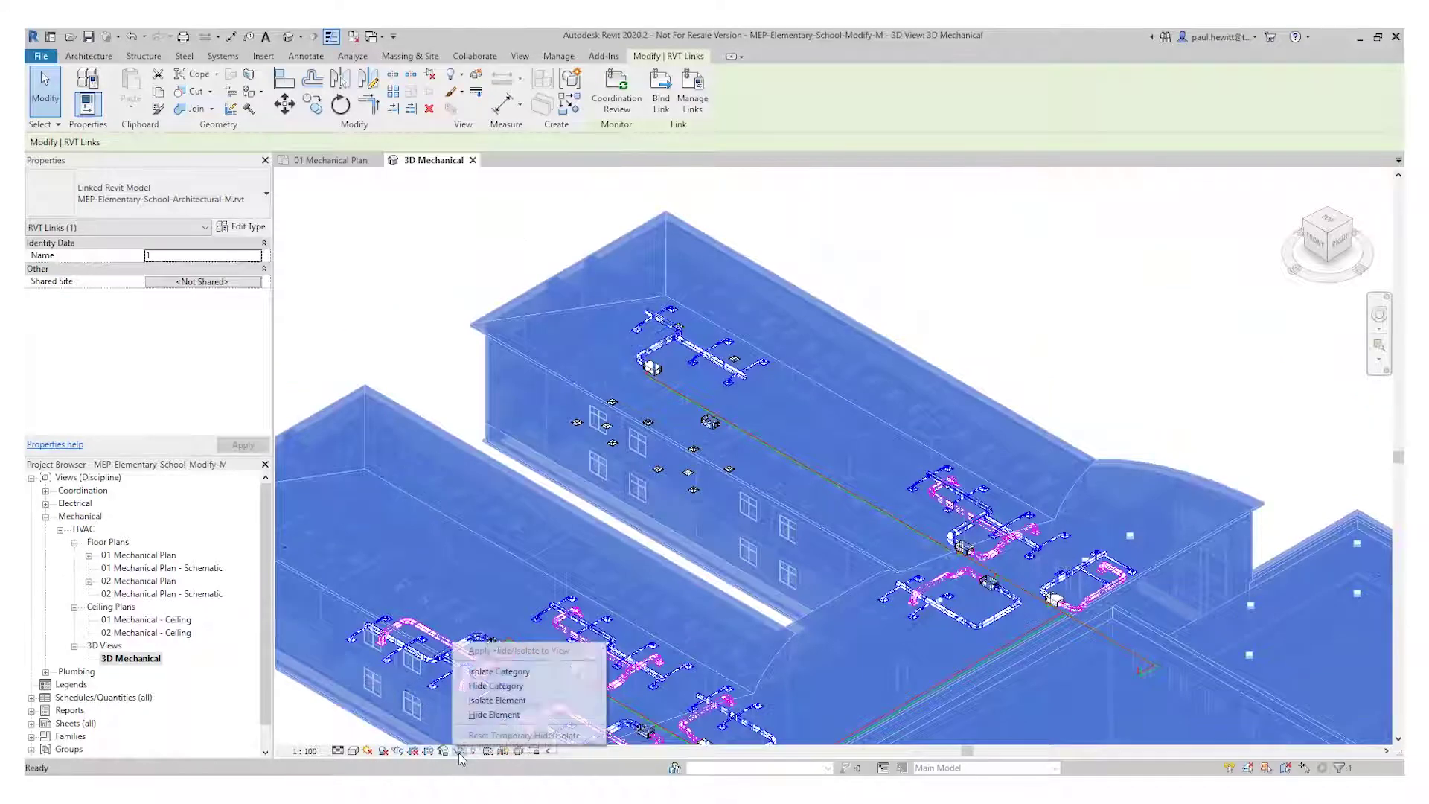
{"action": "left_click", "coordinate": [493, 714]}
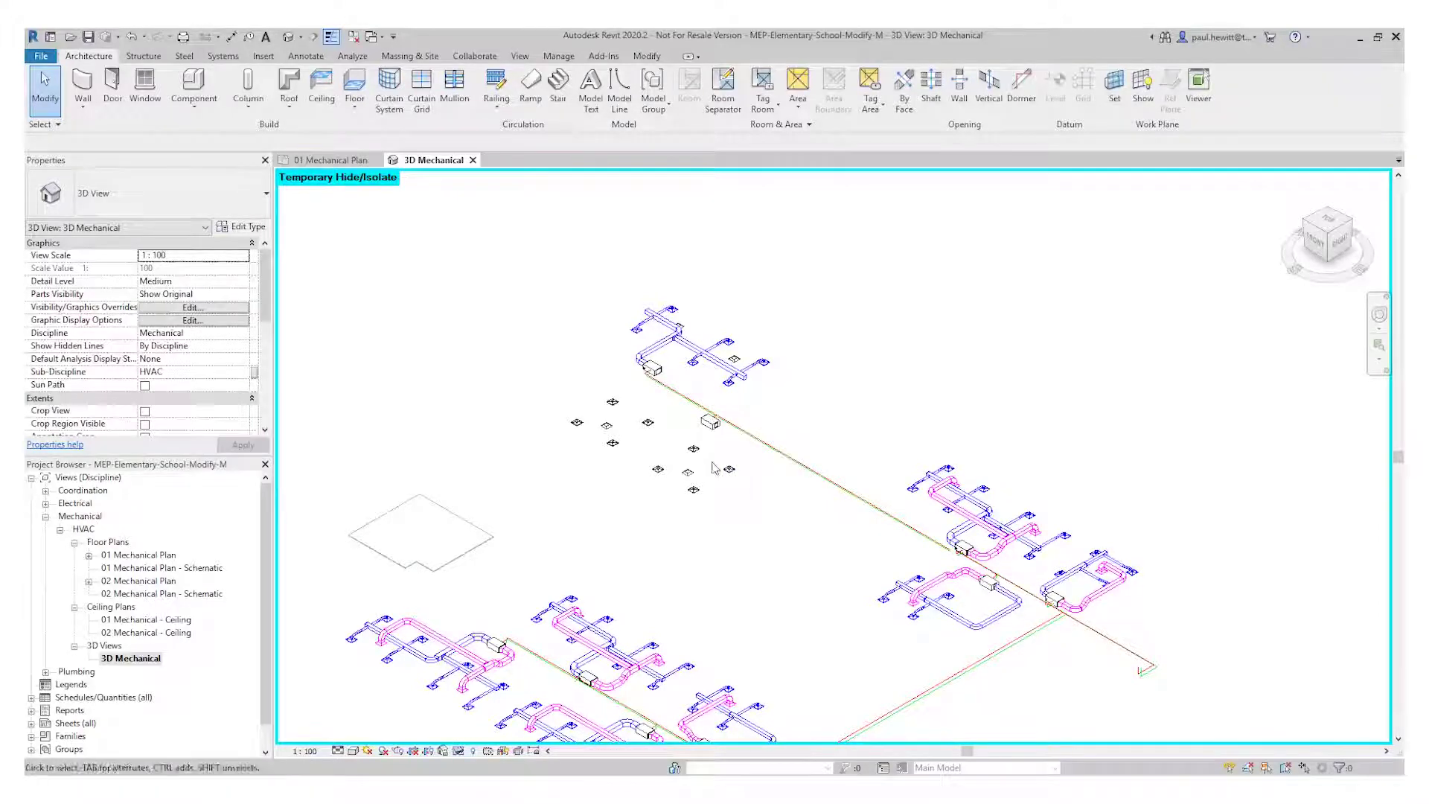
Delete the long supply and return pipe runs that stop short of the air handling unit
{"action": "scroll", "coordinate": [916, 564], "scroll_direction": "up", "scroll_amount": 10}
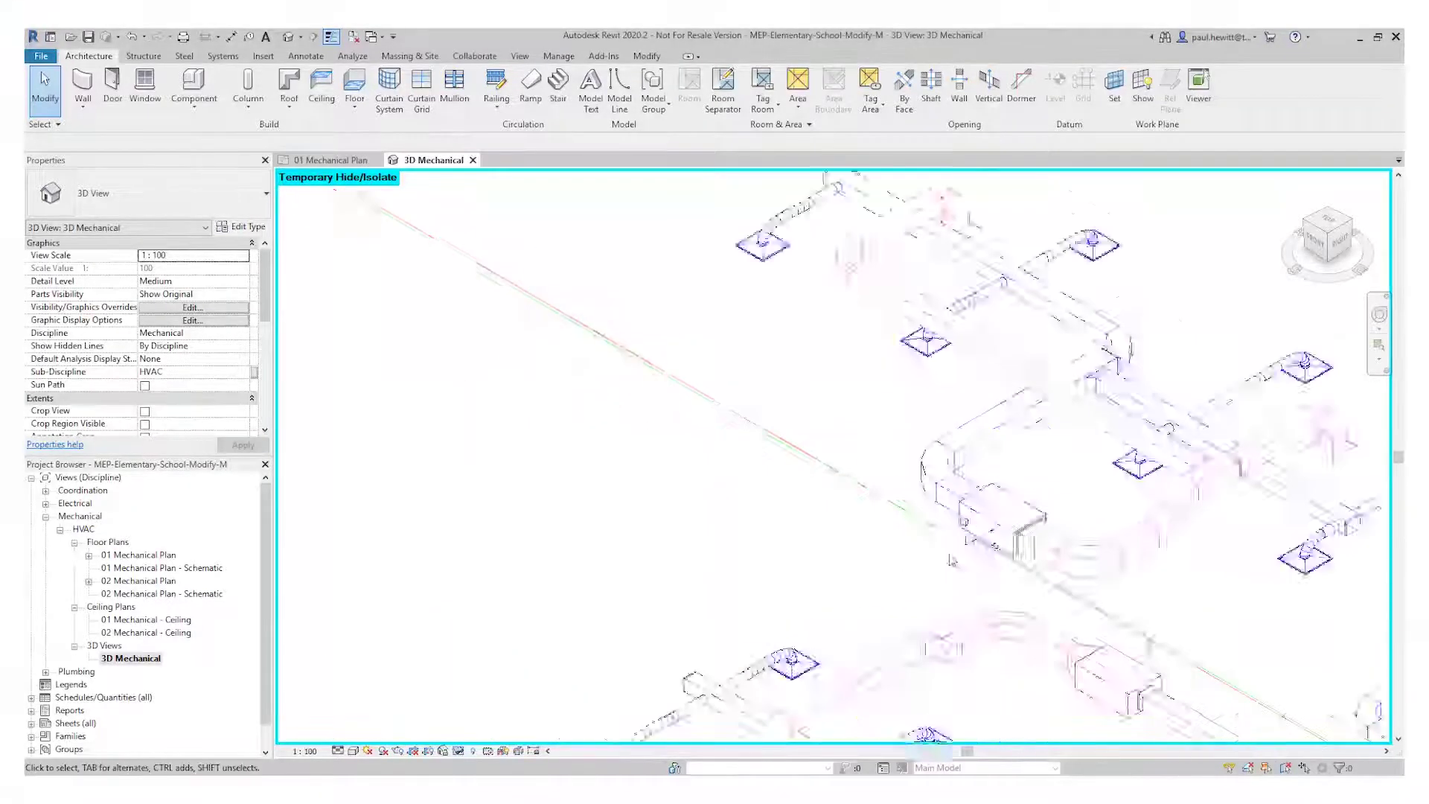
{"action": "scroll", "coordinate": [937, 530], "scroll_direction": "up", "scroll_amount": 5}
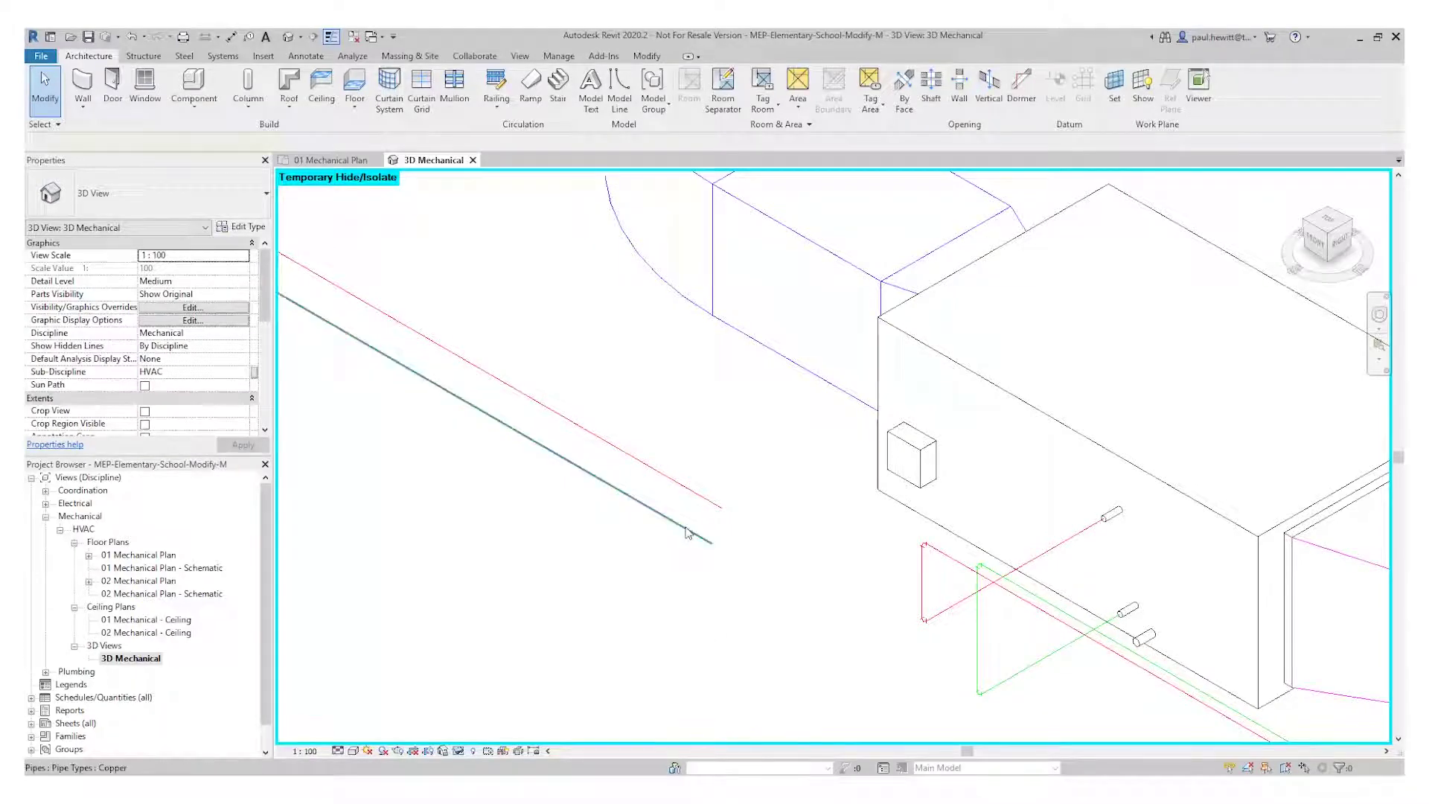
{"action": "left_click", "coordinate": [686, 531]}
{"action": "left_click_drag", "start_coordinate": [686, 531], "coordinate": [702, 515]}
{"action": "left_click", "coordinate": [710, 518]}
Convert the elbow at the top of the supply riser beside the air handling unit into a tee
{"action": "scroll", "coordinate": [907, 558], "scroll_direction": "up", "scroll_amount": 4}
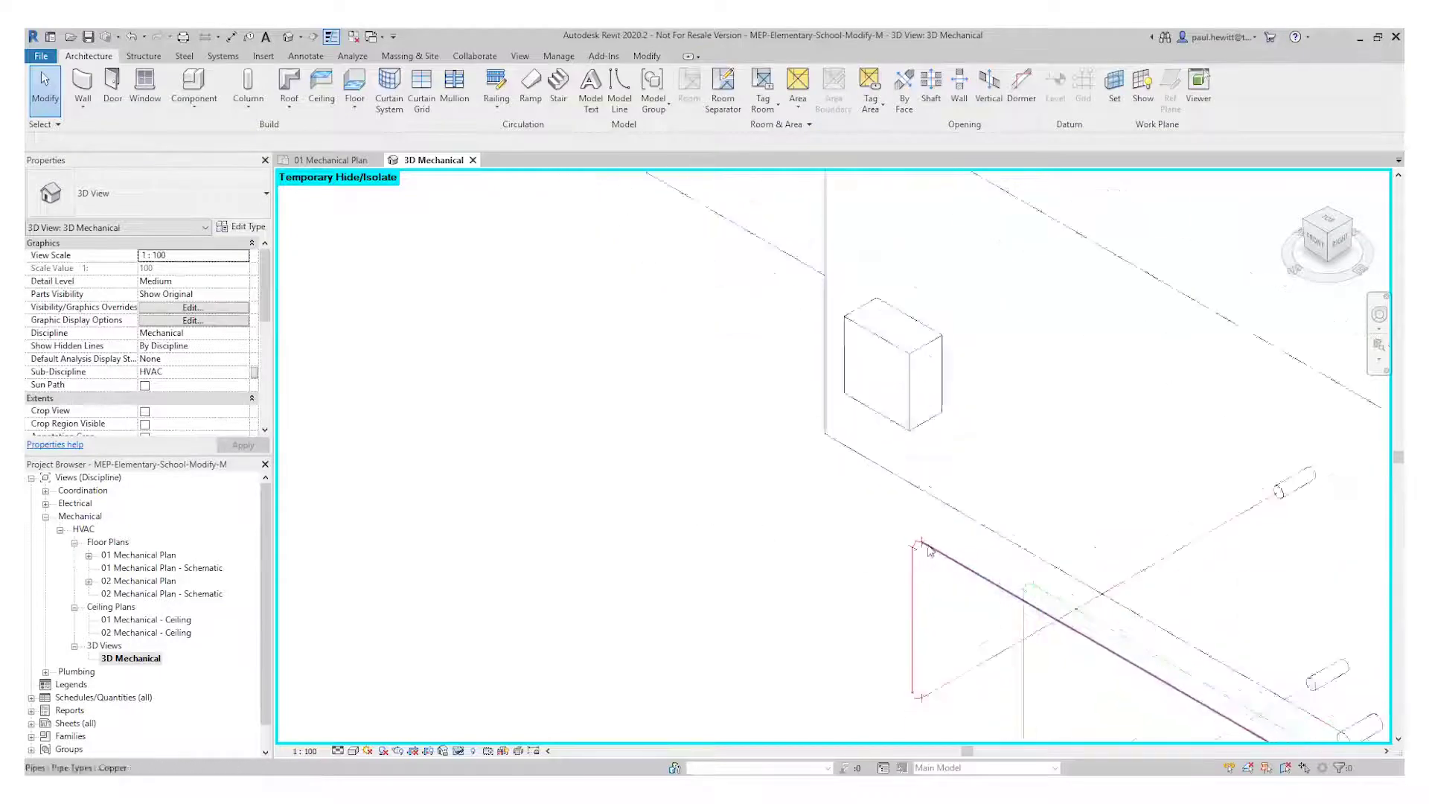
{"action": "middle_click_drag", "start_coordinate": [905, 554], "coordinate": [791, 585]}
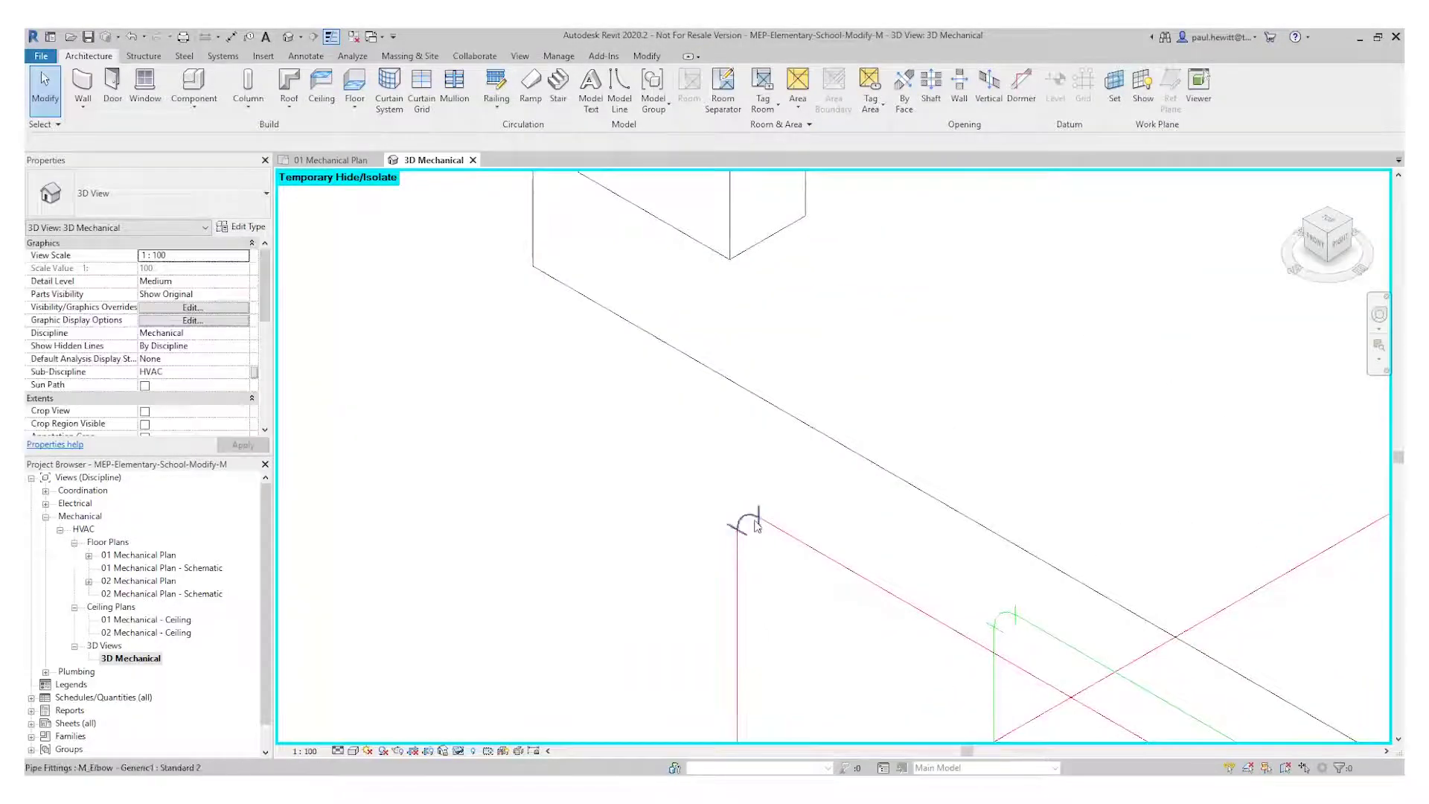
{"action": "left_click", "coordinate": [754, 521]}
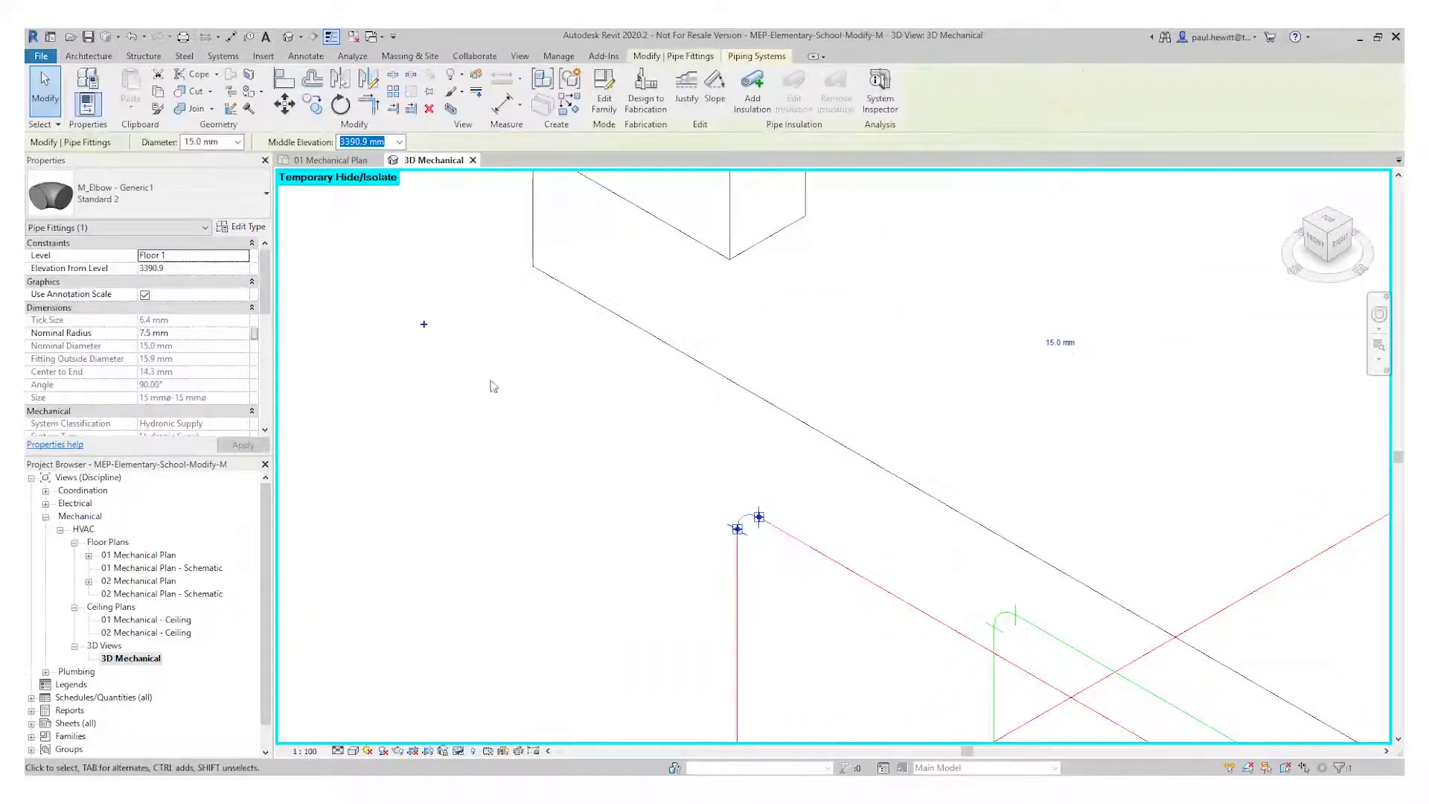
{"action": "key", "text": "Delete"}
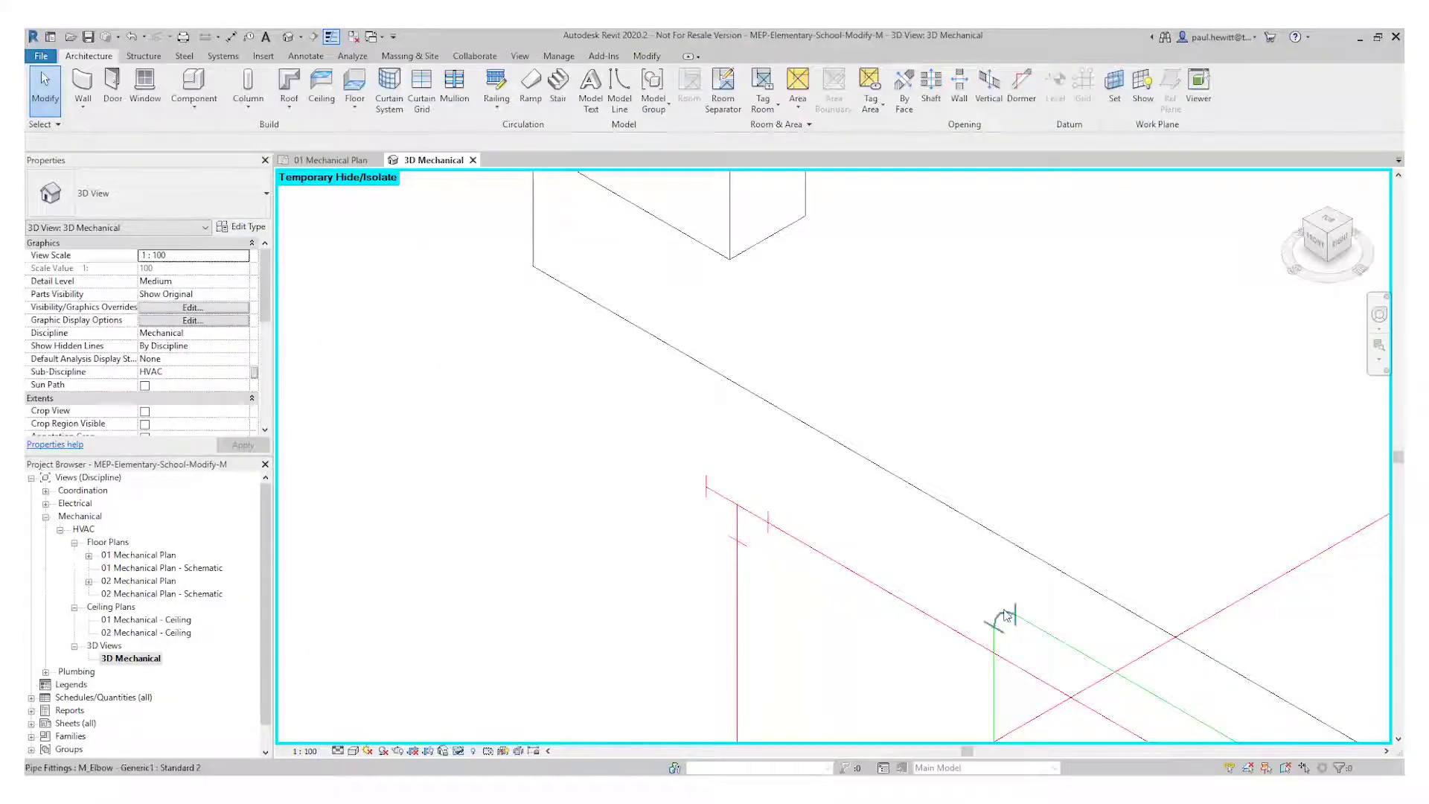
Convert the elbow at the top of the return riser into a tee and return to the 01 Mechanical Plan view
{"action": "left_click", "coordinate": [1007, 616]}
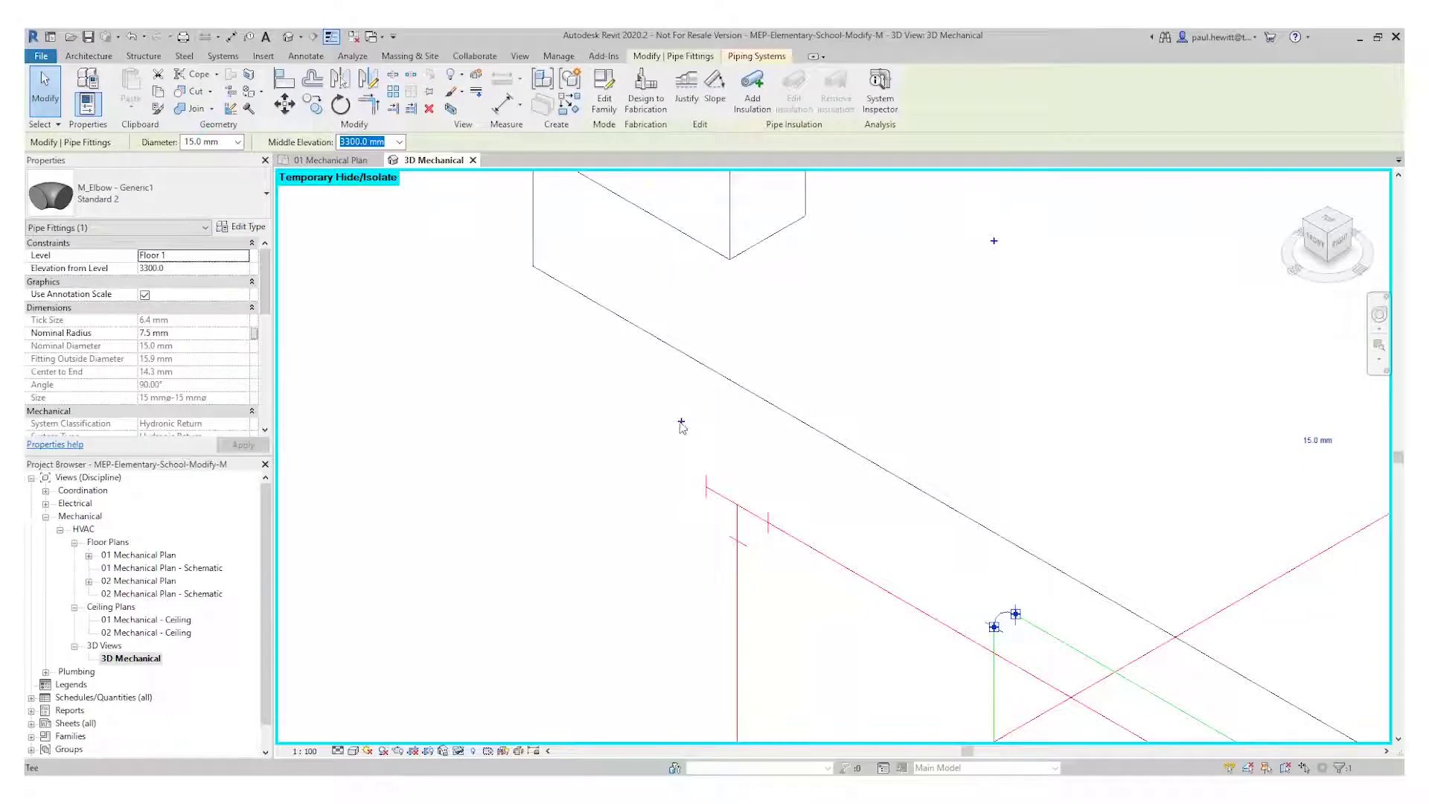
{"action": "key", "text": "Delete"}
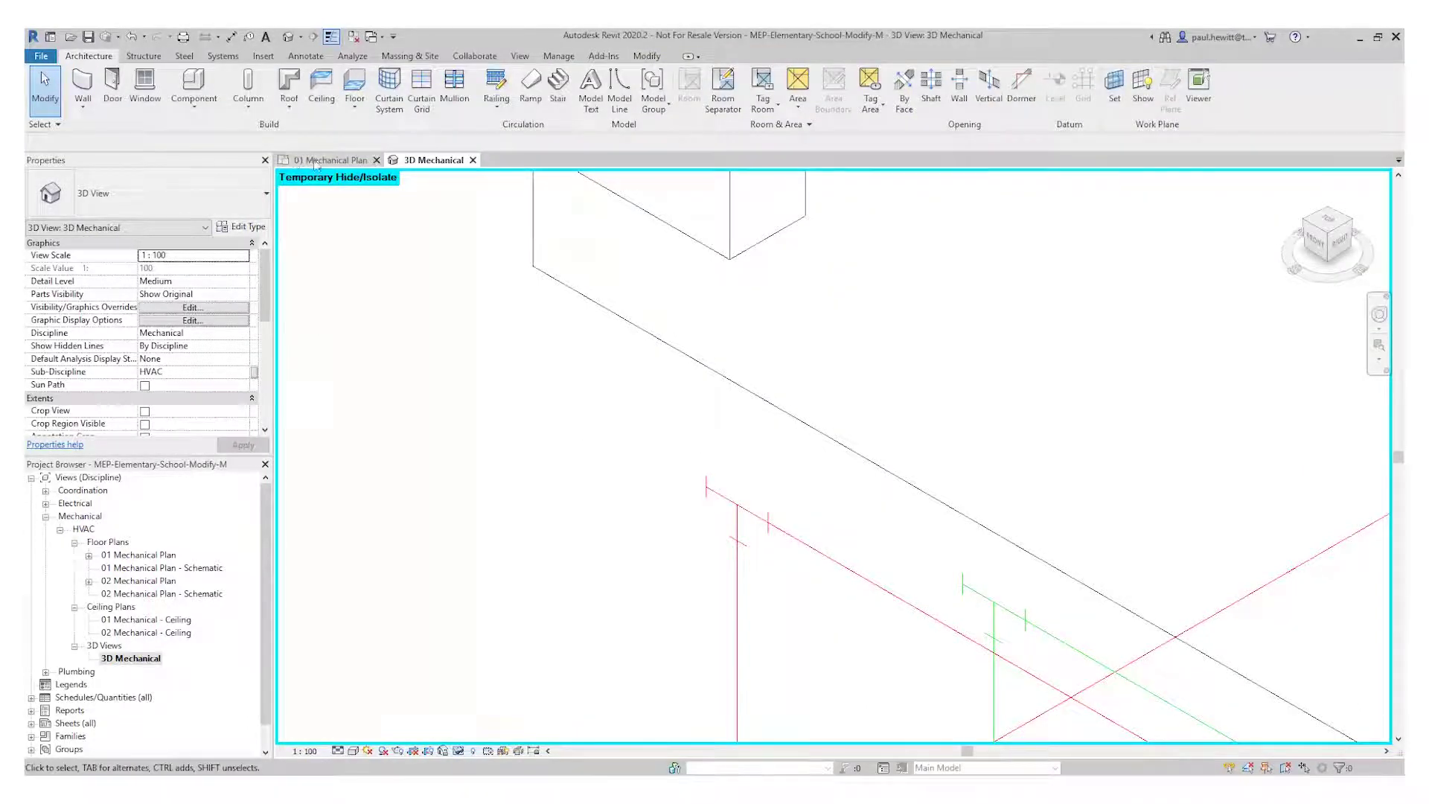
{"action": "left_click", "coordinate": [328, 160]}
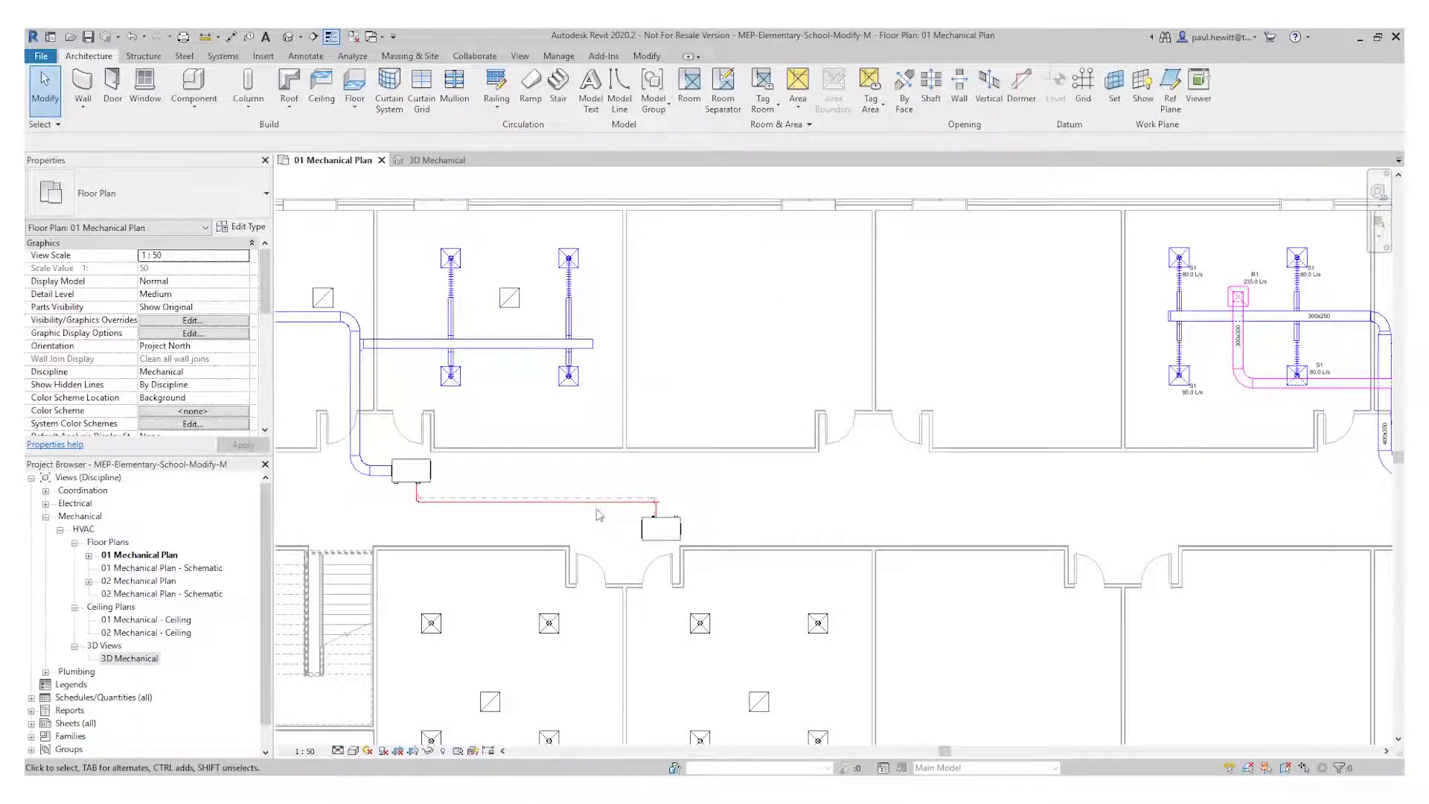
Delete the supply and return pipe runs linking the two unlabelled corridor units in the plan
{"action": "scroll", "coordinate": [600, 519], "scroll_direction": "up", "scroll_amount": 2}
{"action": "middle_click_drag", "start_coordinate": [600, 519], "coordinate": [738, 536]}
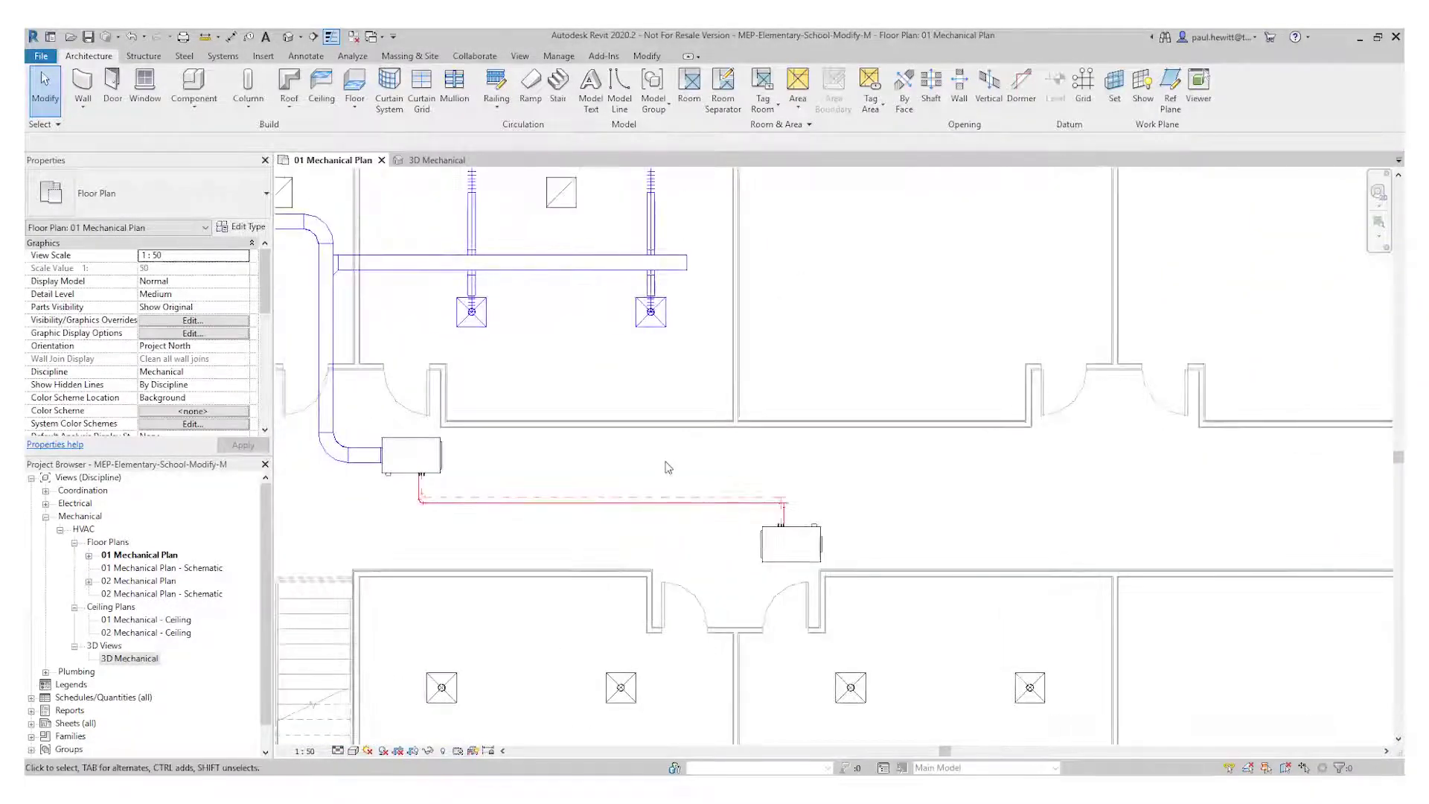
{"action": "left_click", "coordinate": [638, 519]}
{"action": "key", "text": "Escape"}
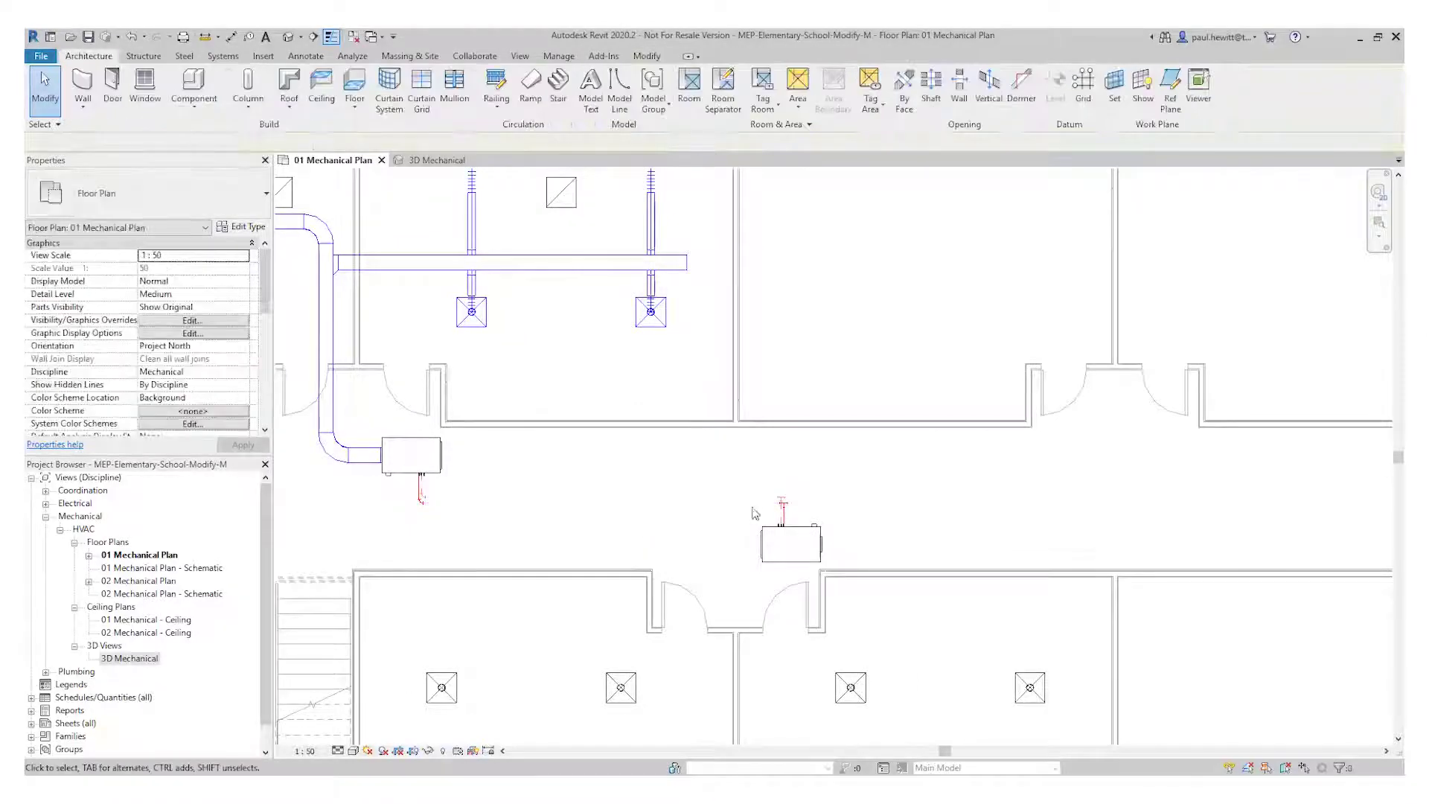
Delete the supply and return tees at the pipe ends of the unit on the corridor's south side
{"action": "scroll", "coordinate": [790, 510], "scroll_direction": "up", "scroll_amount": 5}
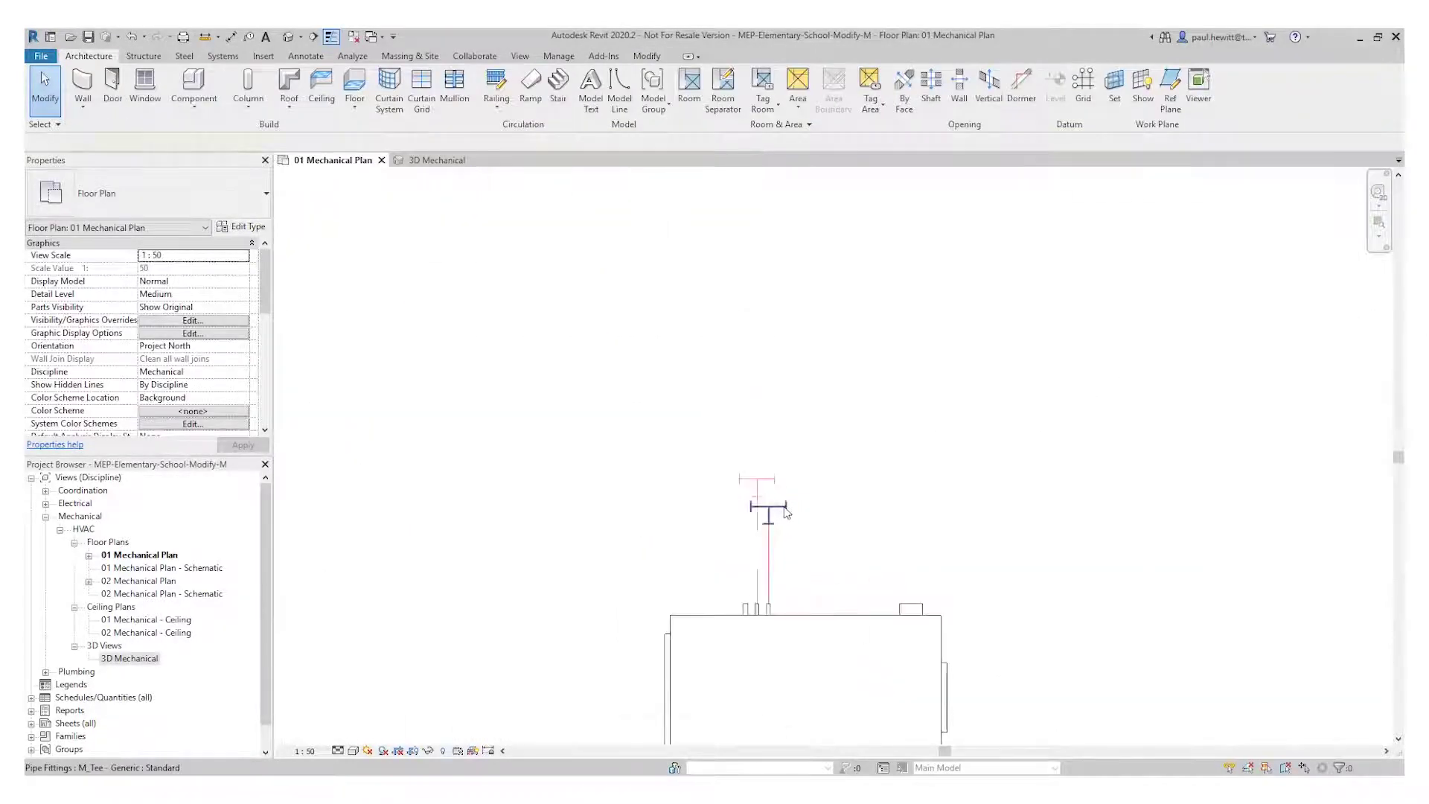
{"action": "left_click", "coordinate": [787, 512]}
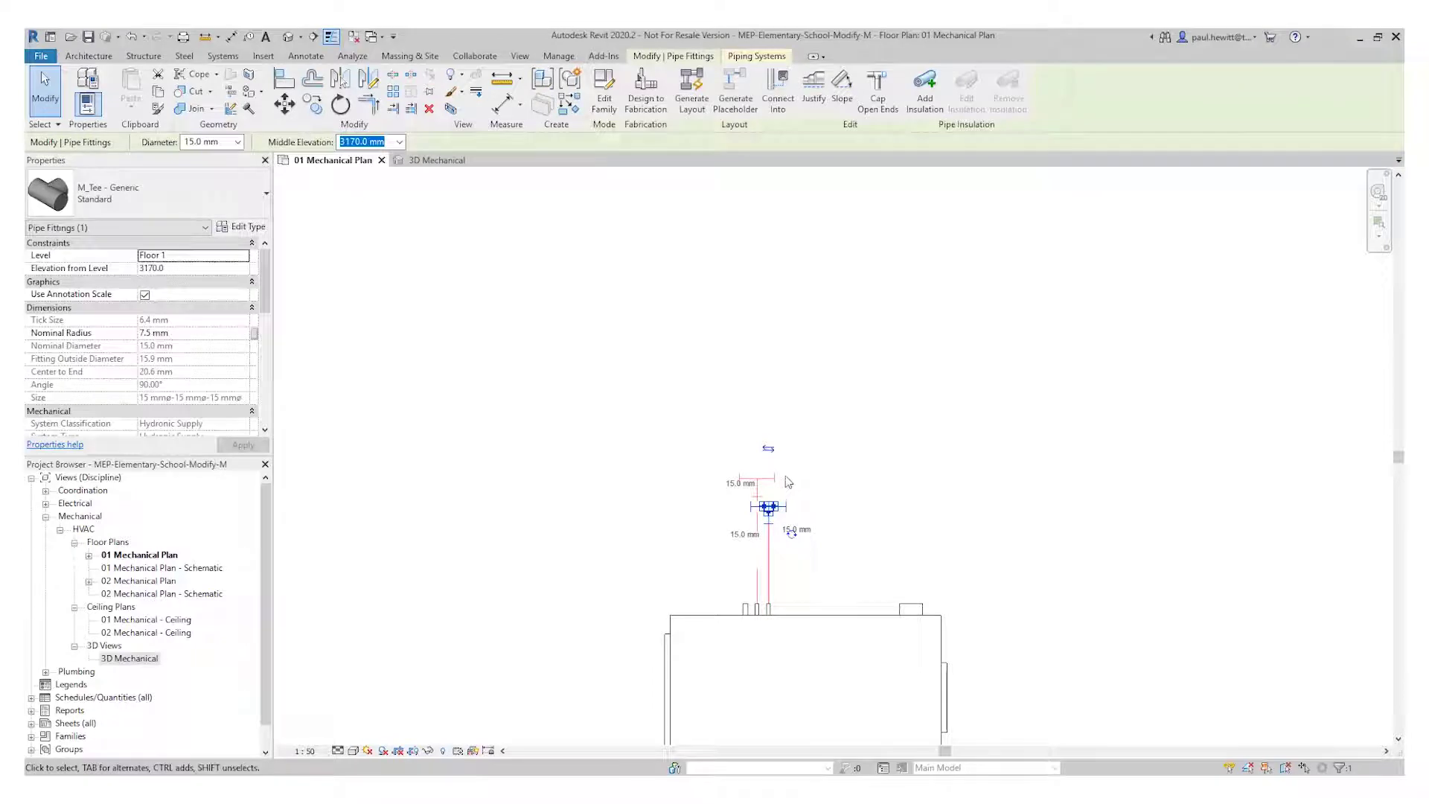
{"action": "key", "text": "Escape"}
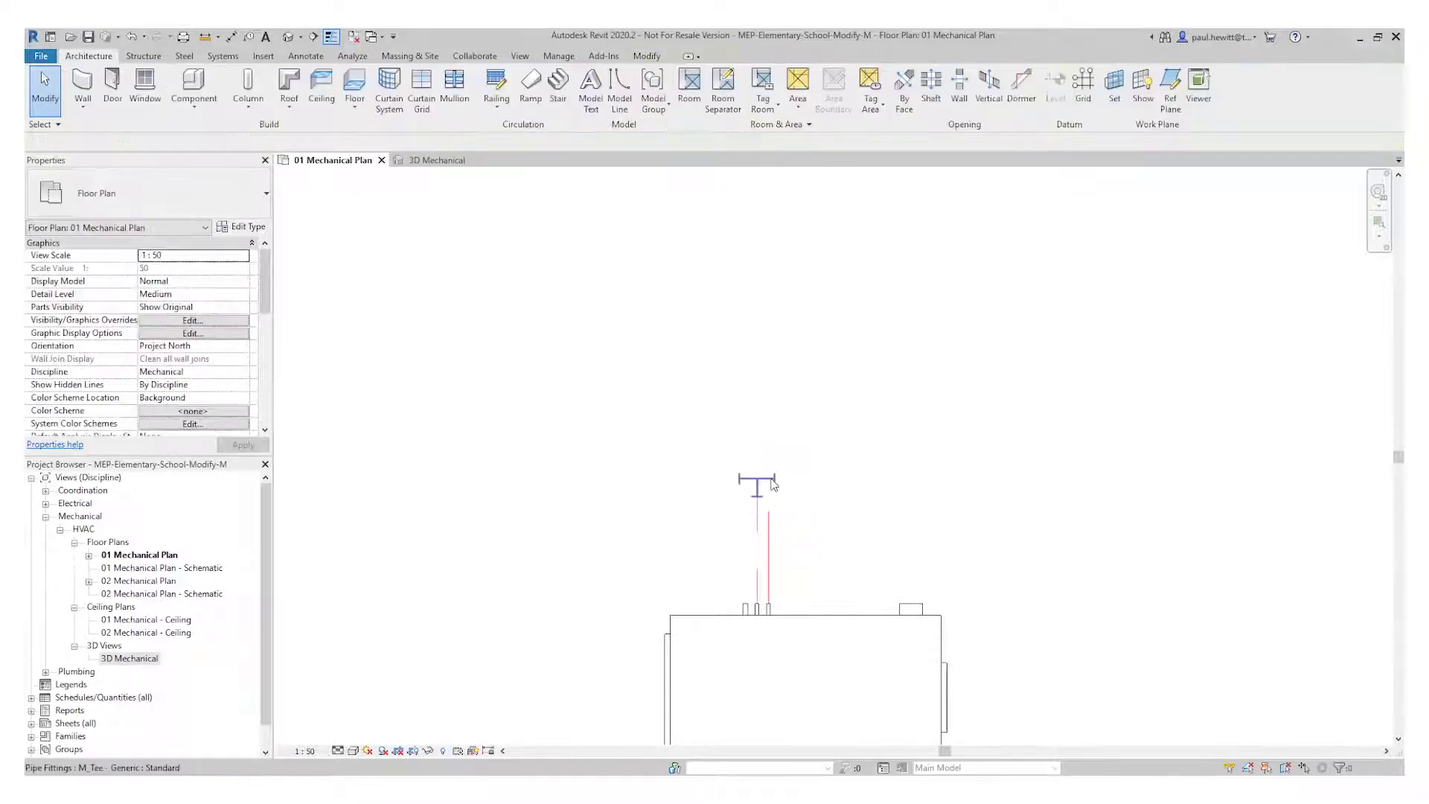
{"action": "left_click", "coordinate": [773, 482]}
{"action": "key", "text": "Escape"}
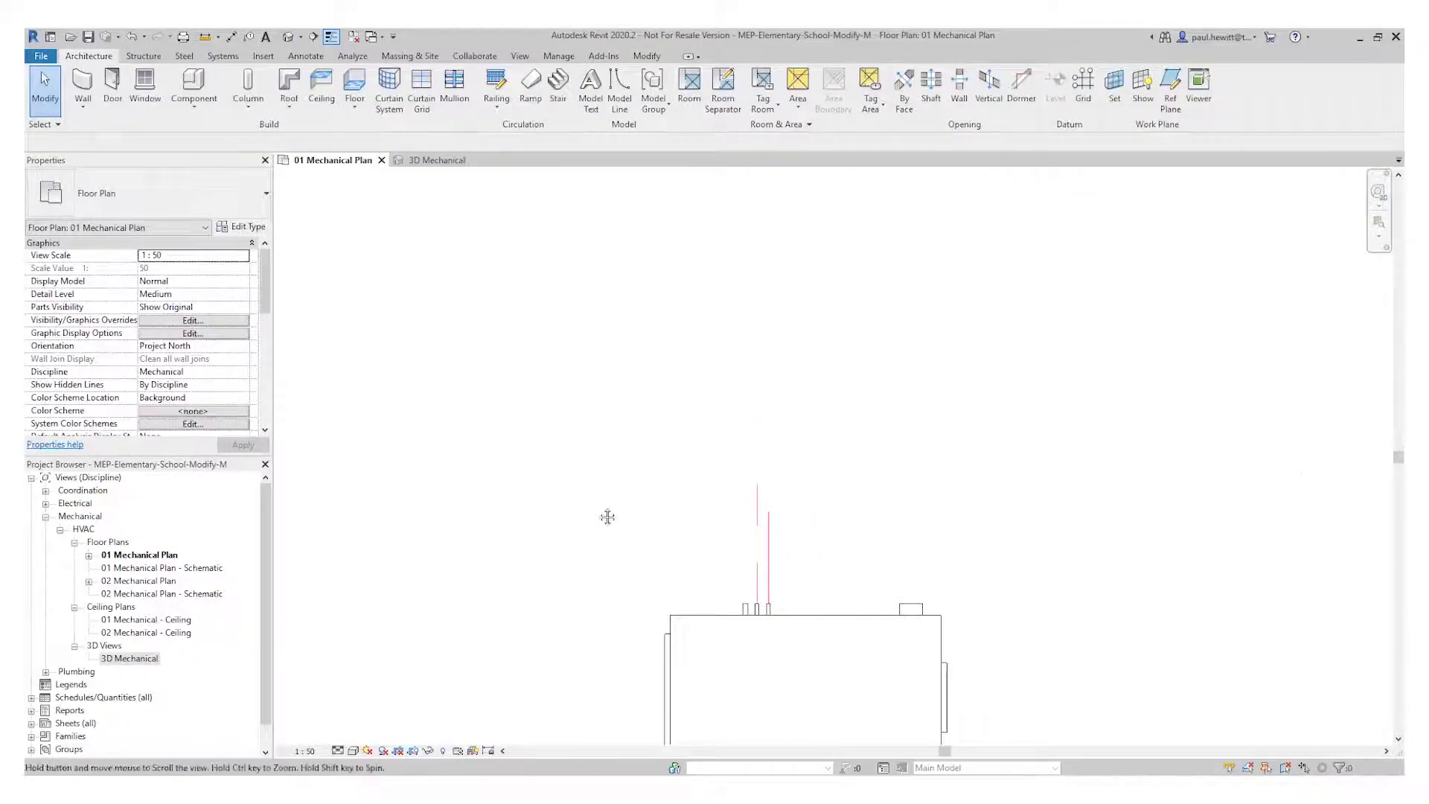
Delete the supply and return elbows at the pipe ends of the westernmost unit beside the duct elbow
{"action": "scroll", "coordinate": [606, 517], "scroll_direction": "down", "scroll_amount": 2}
{"action": "middle_click_drag", "start_coordinate": [470, 514], "coordinate": [557, 503]}
{"action": "scroll", "coordinate": [556, 503], "scroll_direction": "down", "scroll_amount": 2}
{"action": "scroll", "coordinate": [1008, 511], "scroll_direction": "up", "scroll_amount": 2}
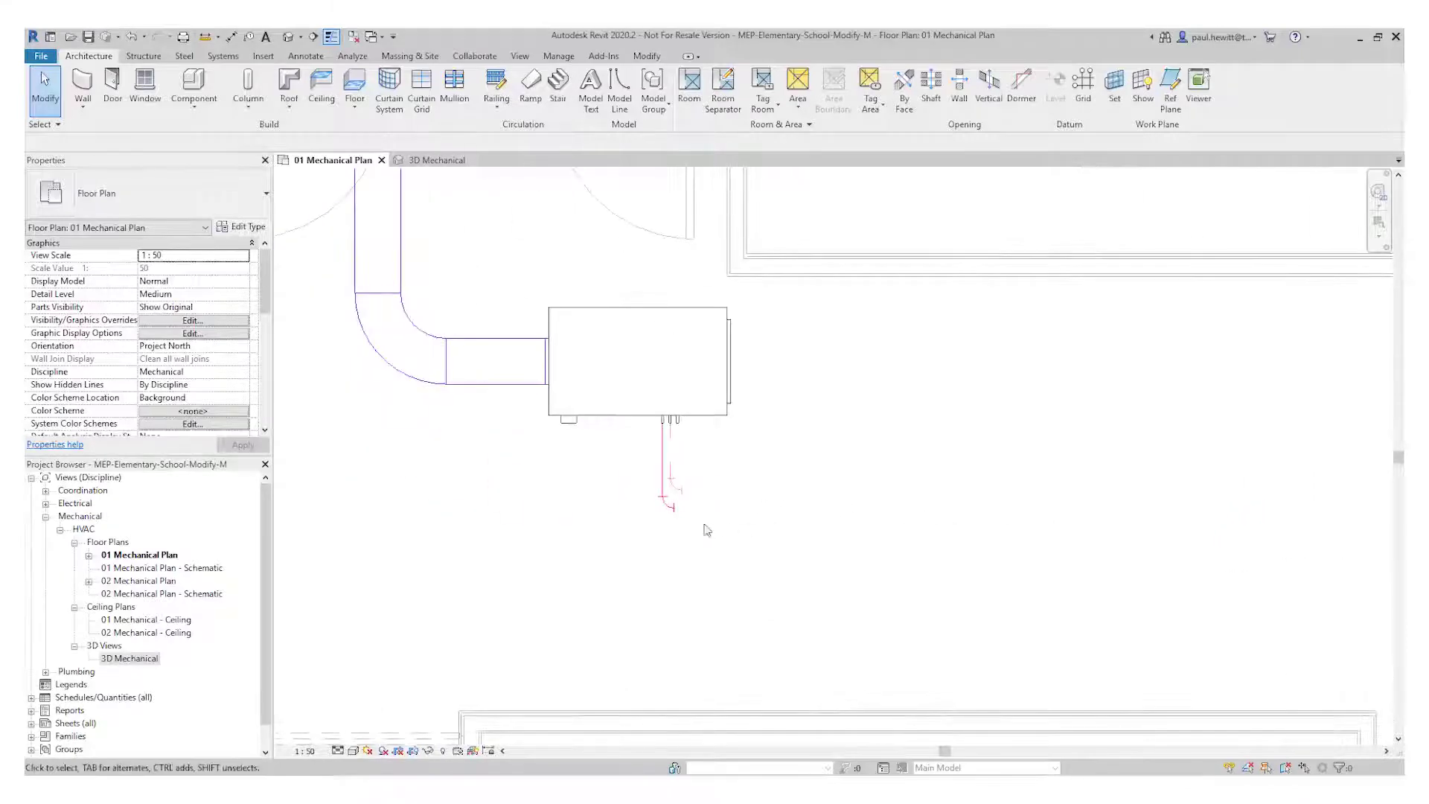
{"action": "scroll", "coordinate": [632, 488], "scroll_direction": "up", "scroll_amount": 2}
{"action": "scroll", "coordinate": [624, 491], "scroll_direction": "up", "scroll_amount": 2}
{"action": "left_click", "coordinate": [624, 492]}
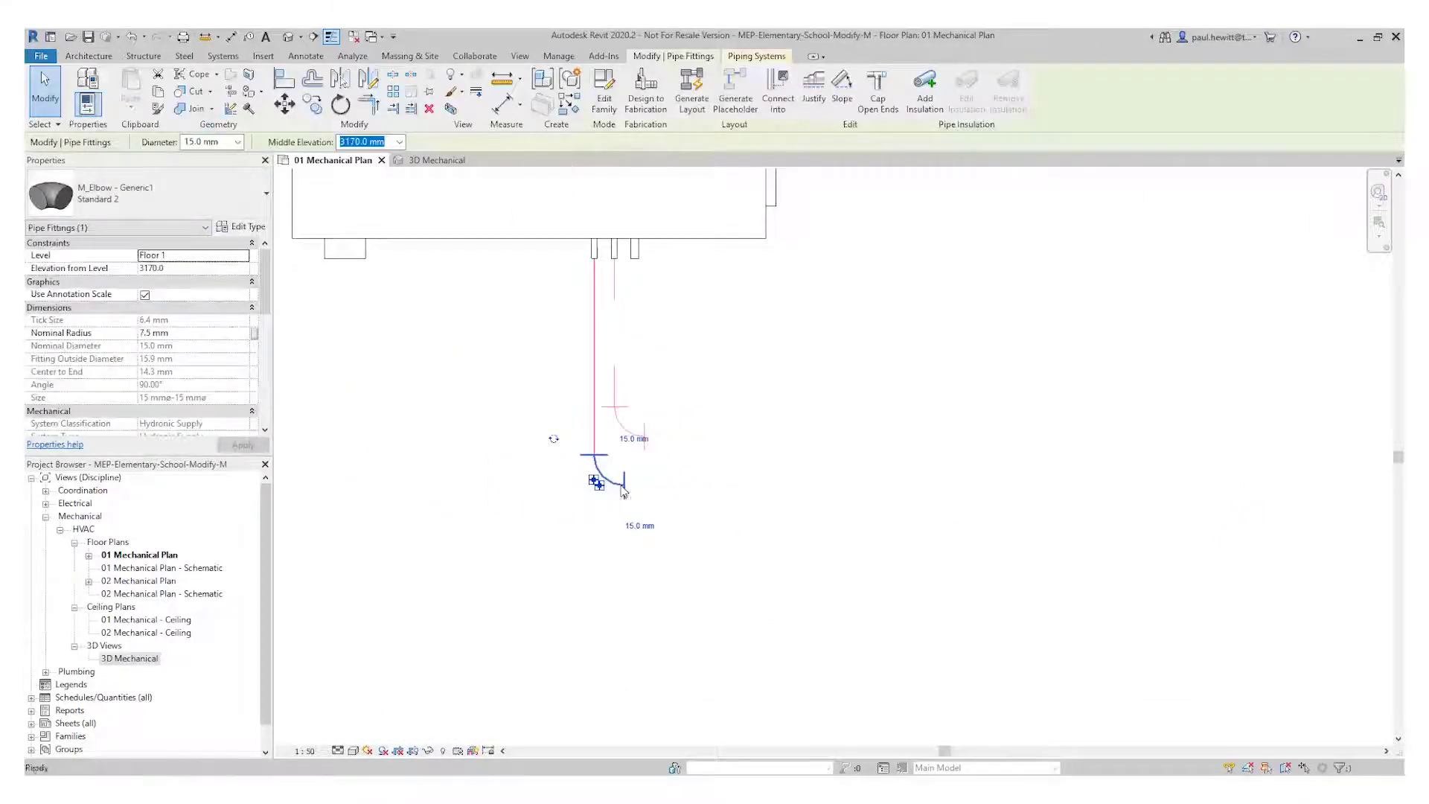
{"action": "key", "text": "Delete"}
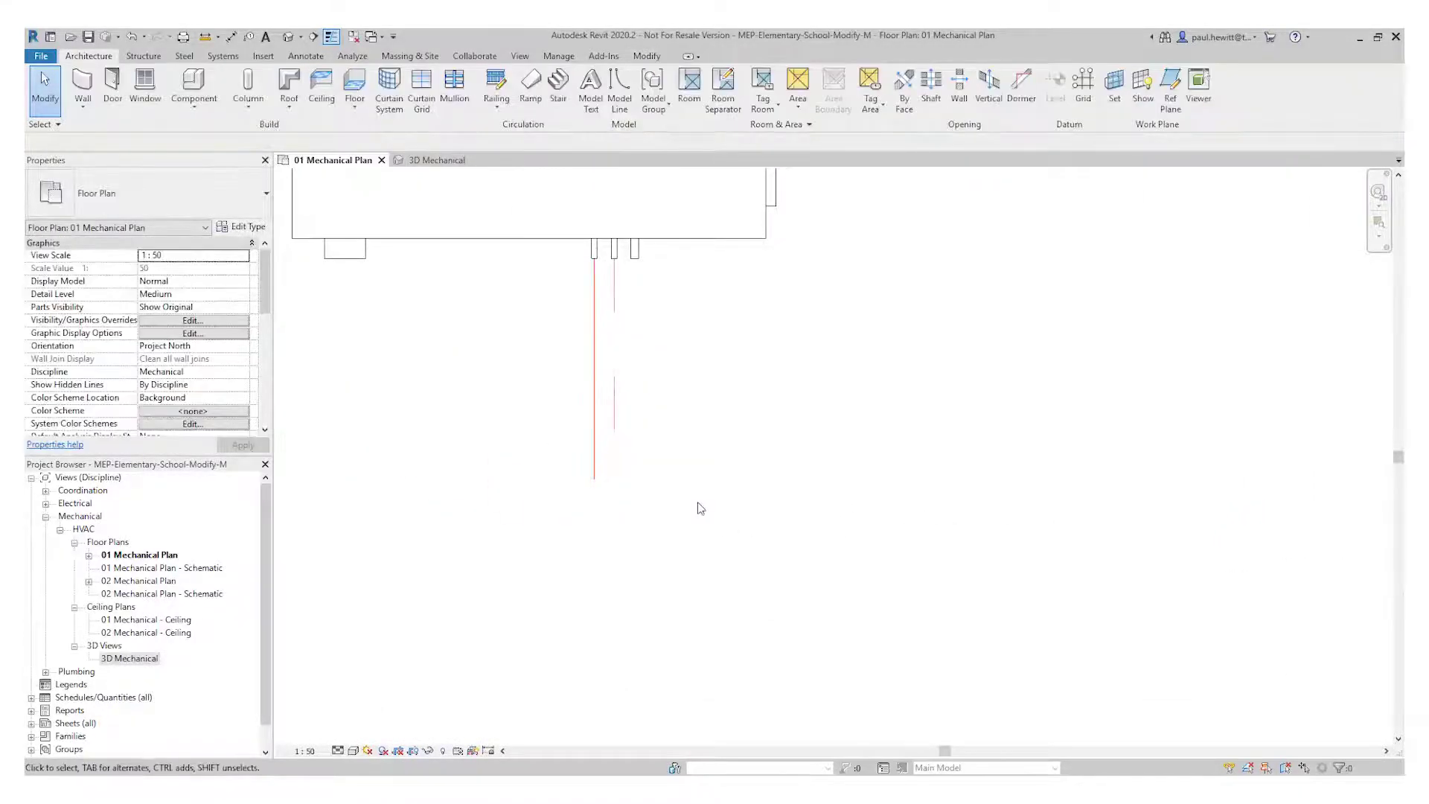
Set the plan view's detail level to Fine to show the AHU-1 pipe tees at actual size
{"action": "scroll", "coordinate": [700, 509], "scroll_direction": "down", "scroll_amount": 2}
{"action": "scroll", "coordinate": [703, 509], "scroll_direction": "down", "scroll_amount": 5}
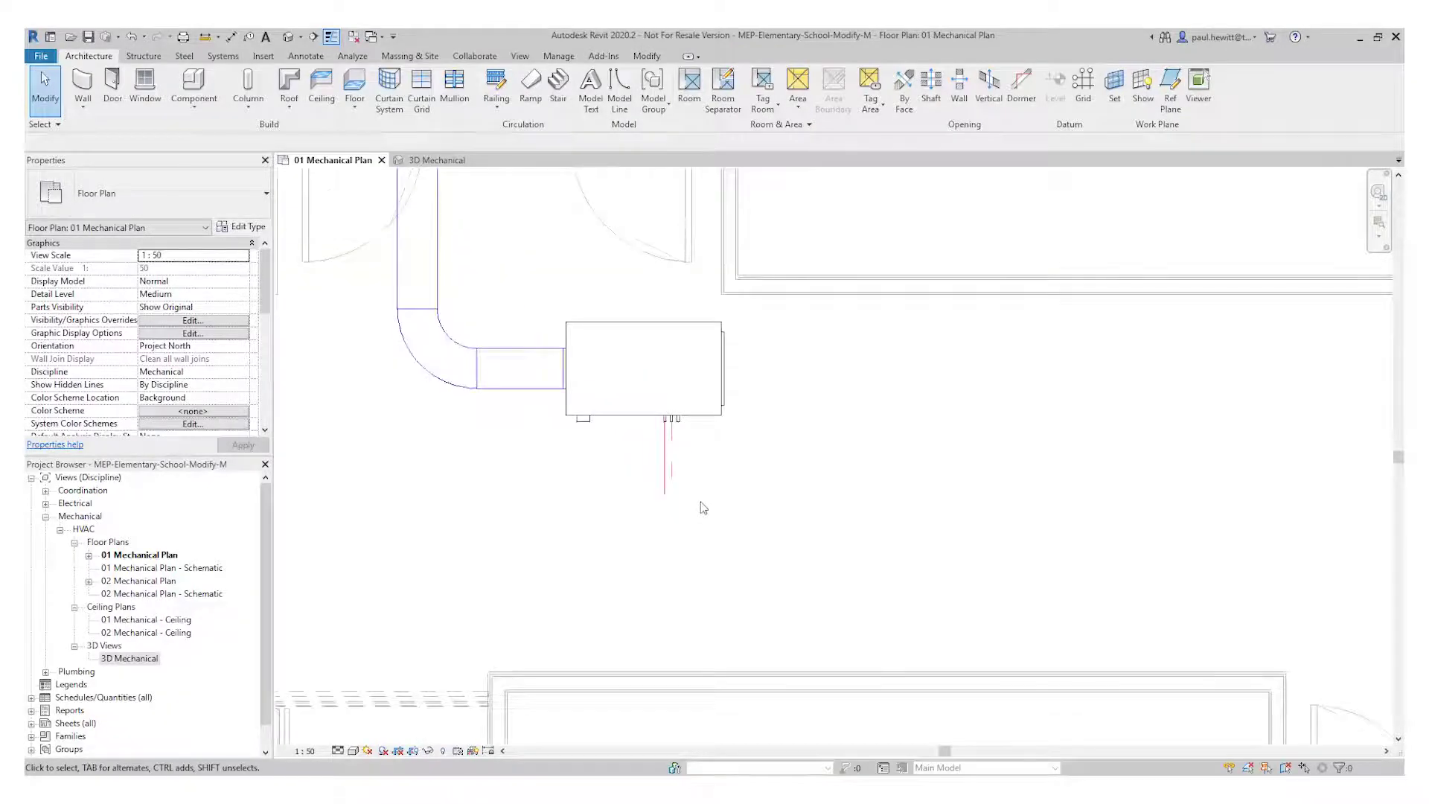
{"action": "middle_click_drag", "start_coordinate": [998, 504], "coordinate": [1032, 534]}
{"action": "scroll", "coordinate": [763, 534], "scroll_direction": "down", "scroll_amount": 3}
{"action": "scroll", "coordinate": [1032, 535], "scroll_direction": "up", "scroll_amount": 5}
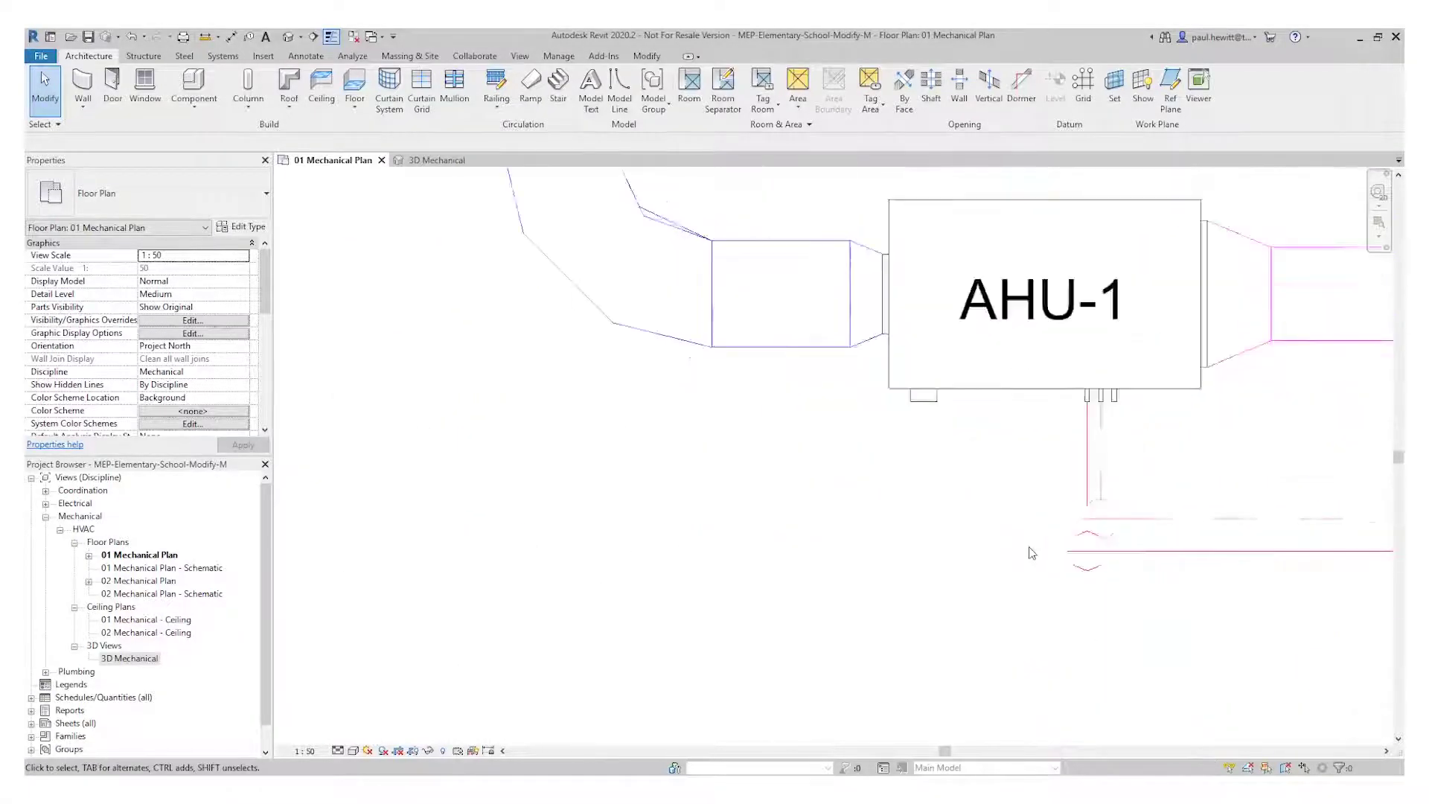
{"action": "scroll", "coordinate": [1094, 587], "scroll_direction": "down", "scroll_amount": 1}
{"action": "middle_click_drag", "start_coordinate": [1095, 588], "coordinate": [850, 590]}
{"action": "scroll", "coordinate": [850, 591], "scroll_direction": "up", "scroll_amount": 2}
{"action": "scroll", "coordinate": [861, 568], "scroll_direction": "down", "scroll_amount": 1}
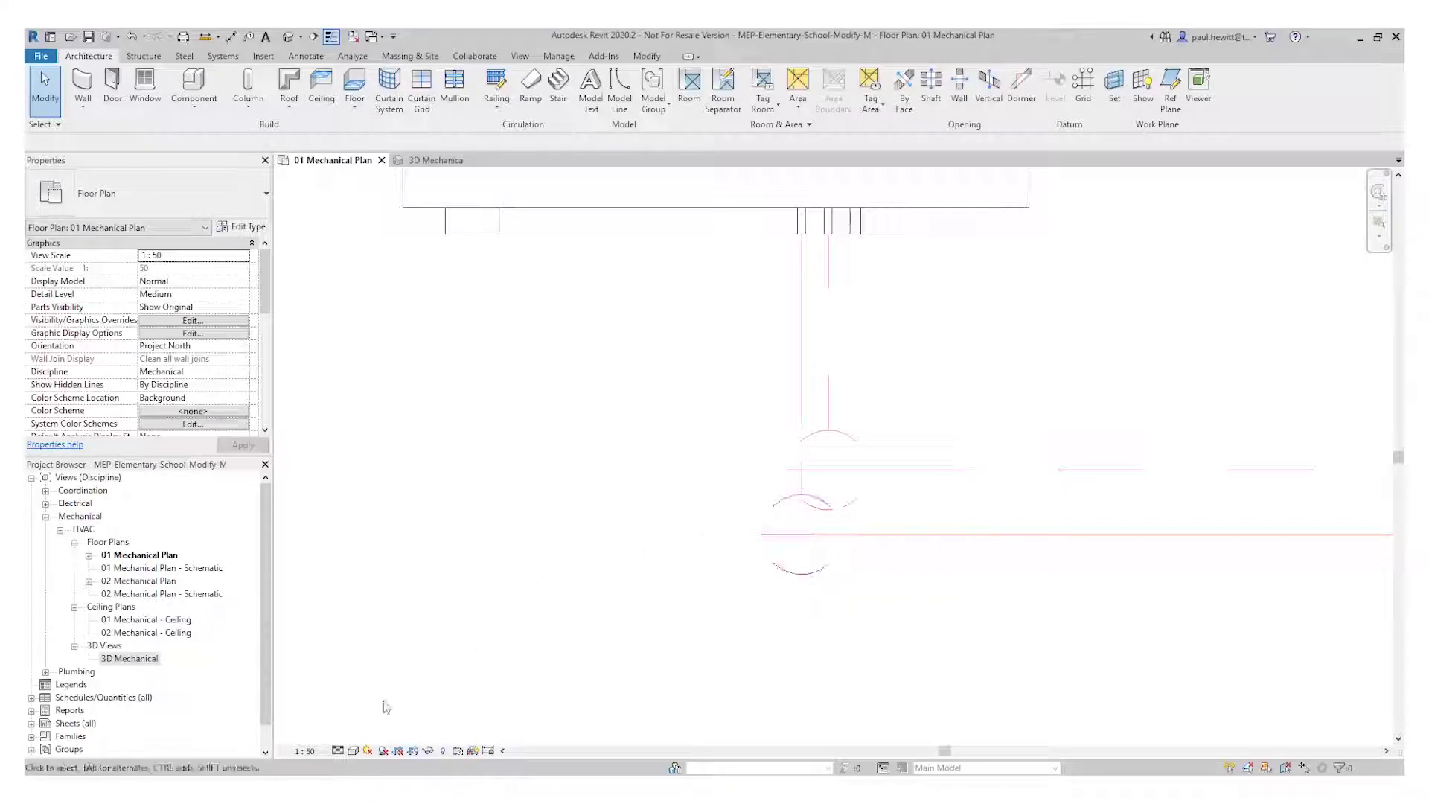
{"action": "left_click", "coordinate": [338, 751]}
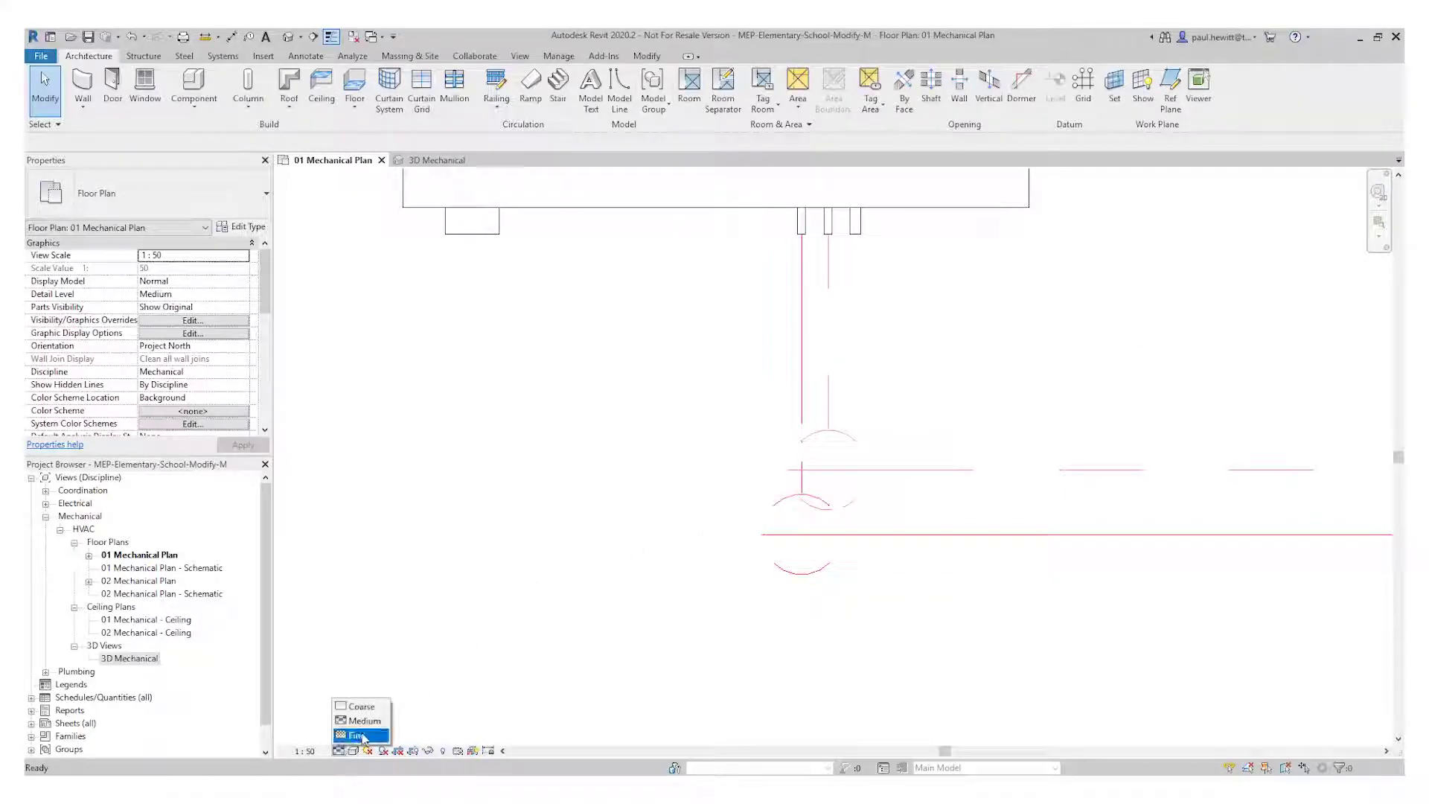
{"action": "left_click", "coordinate": [360, 737]}
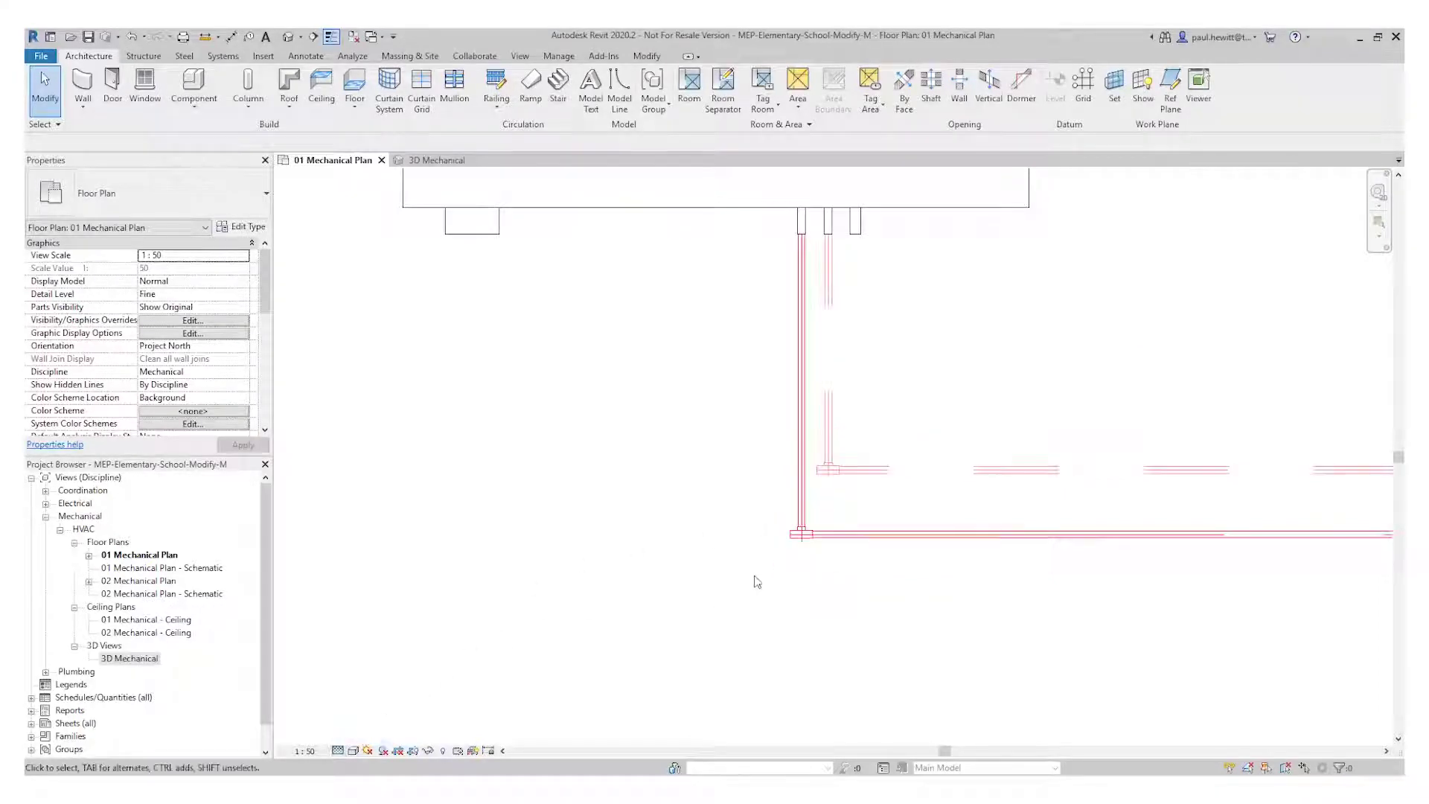
Draw a copper supply pipe about 32800 mm long from the open west end of the AHU-1 supply tee, past the westernmost unit
{"action": "scroll", "coordinate": [802, 542], "scroll_direction": "up", "scroll_amount": 3}
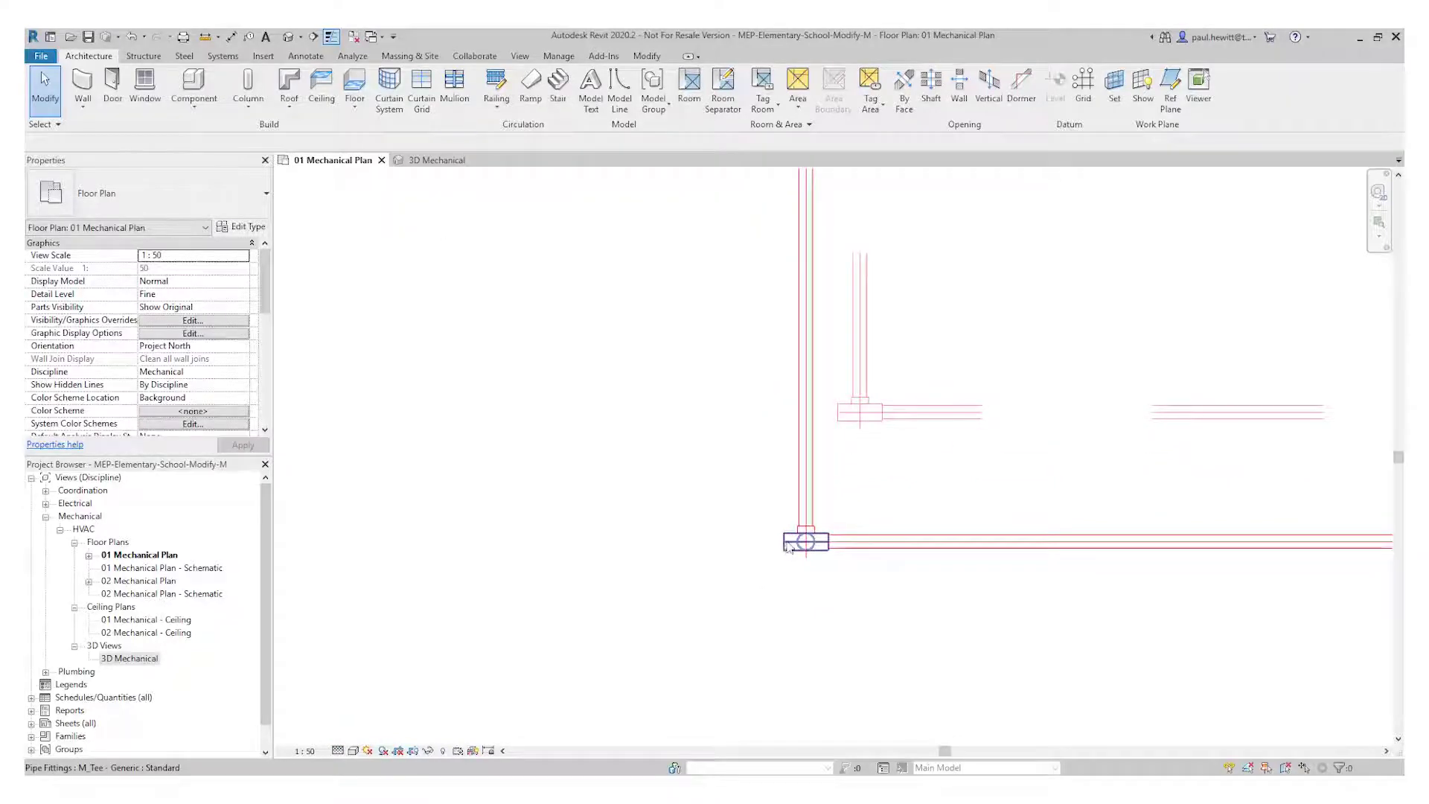
{"action": "left_click", "coordinate": [791, 549]}
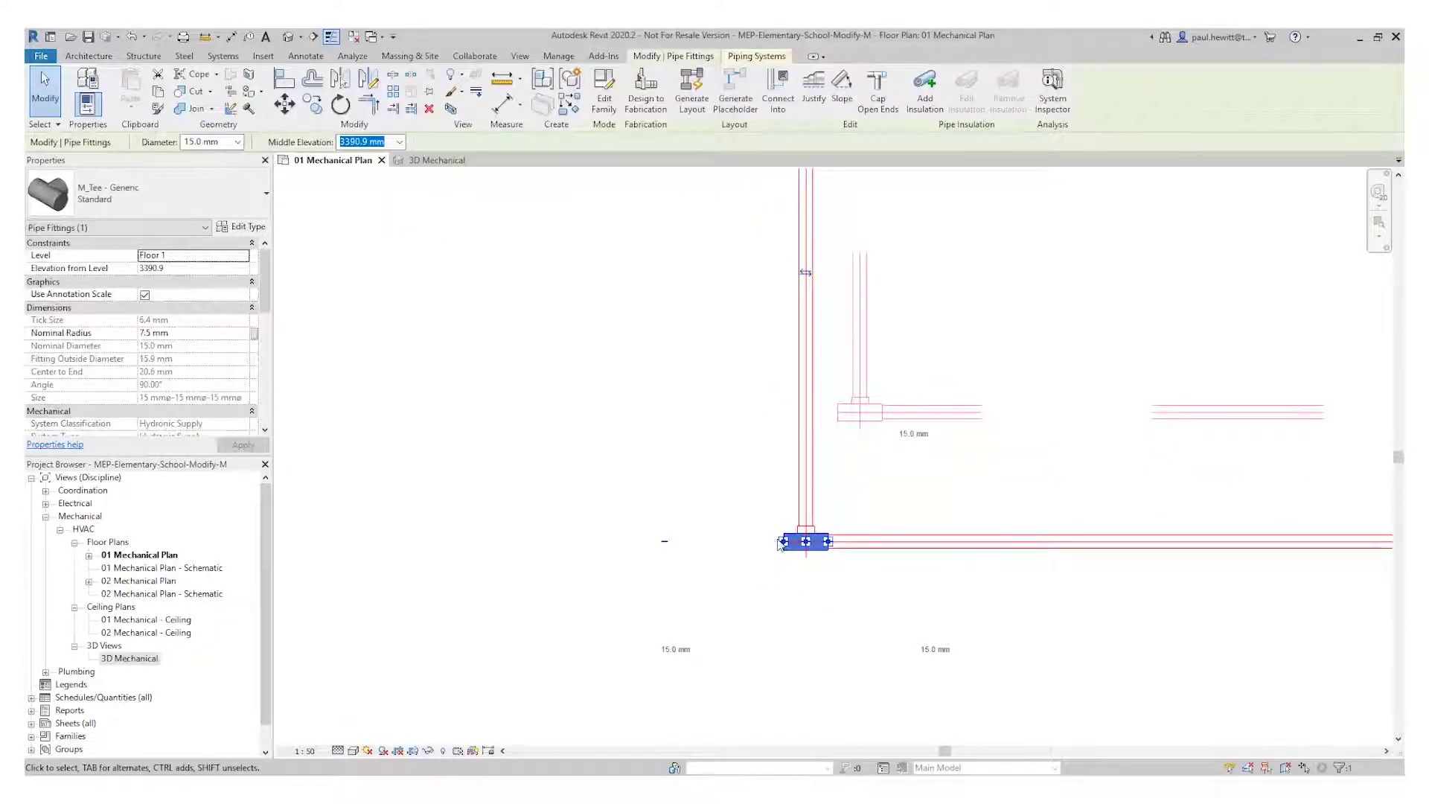
{"action": "right_click", "coordinate": [782, 544]}
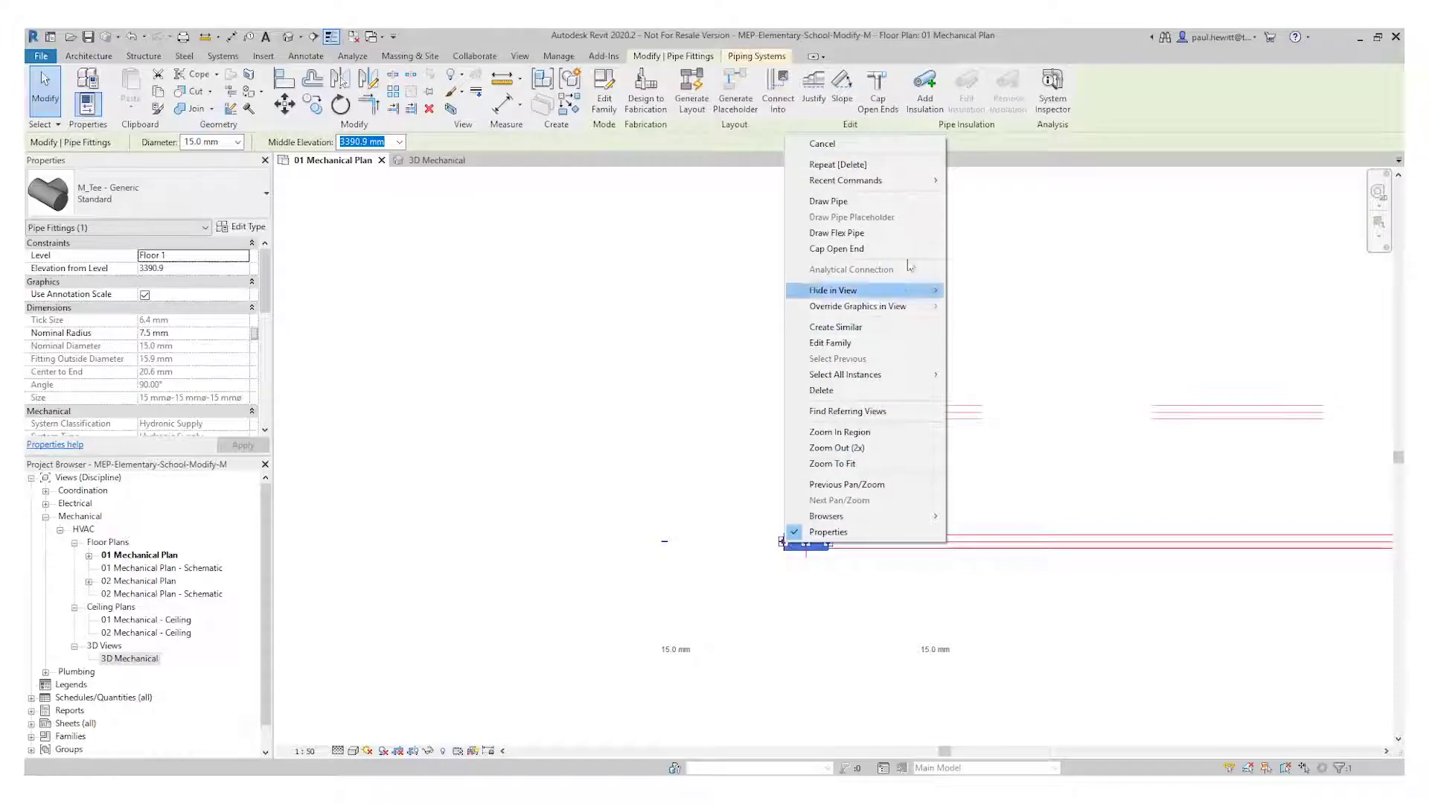
{"action": "left_click", "coordinate": [828, 201]}
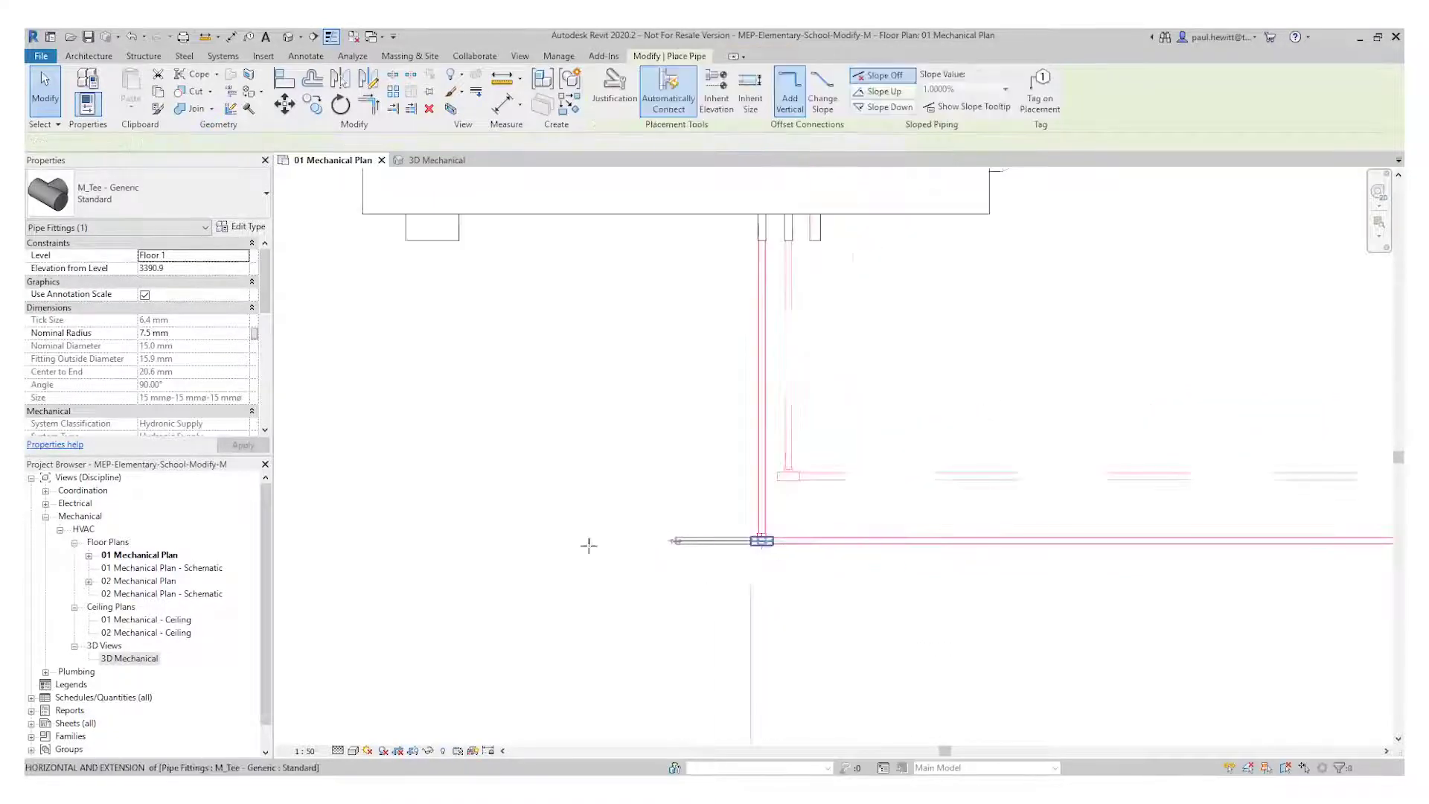
{"action": "scroll", "coordinate": [514, 566], "scroll_direction": "down", "scroll_amount": 10}
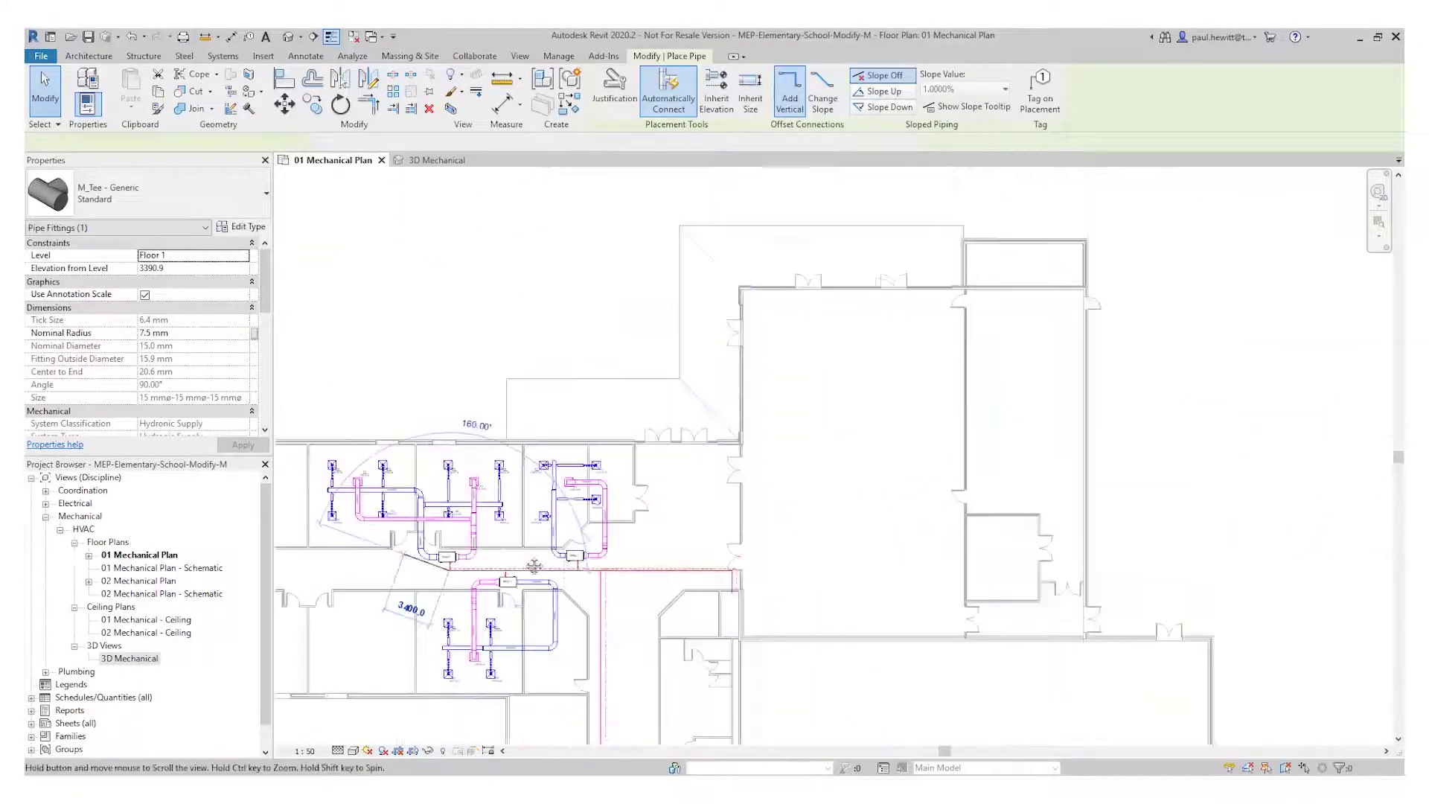
{"action": "middle_click_drag", "start_coordinate": [534, 568], "coordinate": [707, 562]}
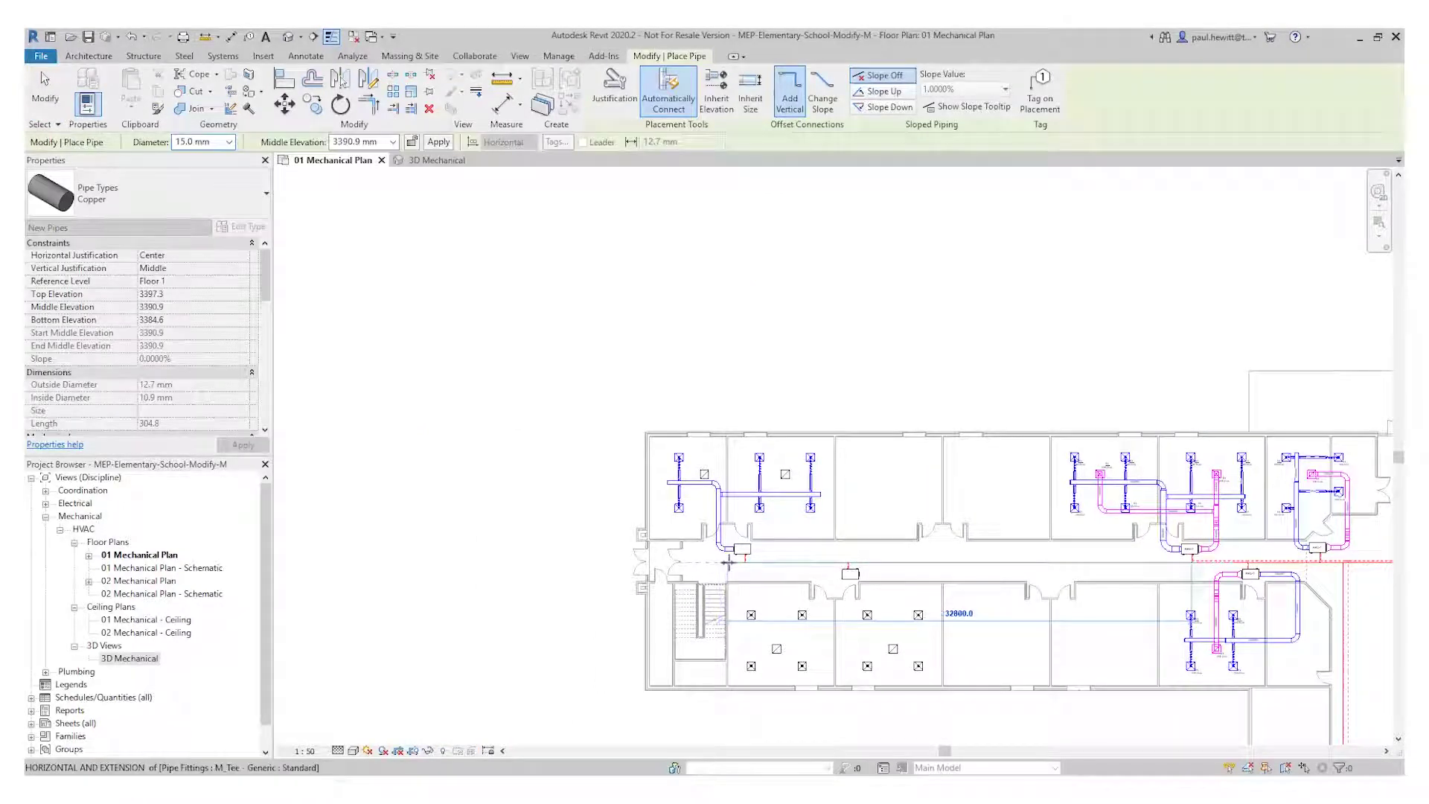
{"action": "left_click", "coordinate": [730, 562]}
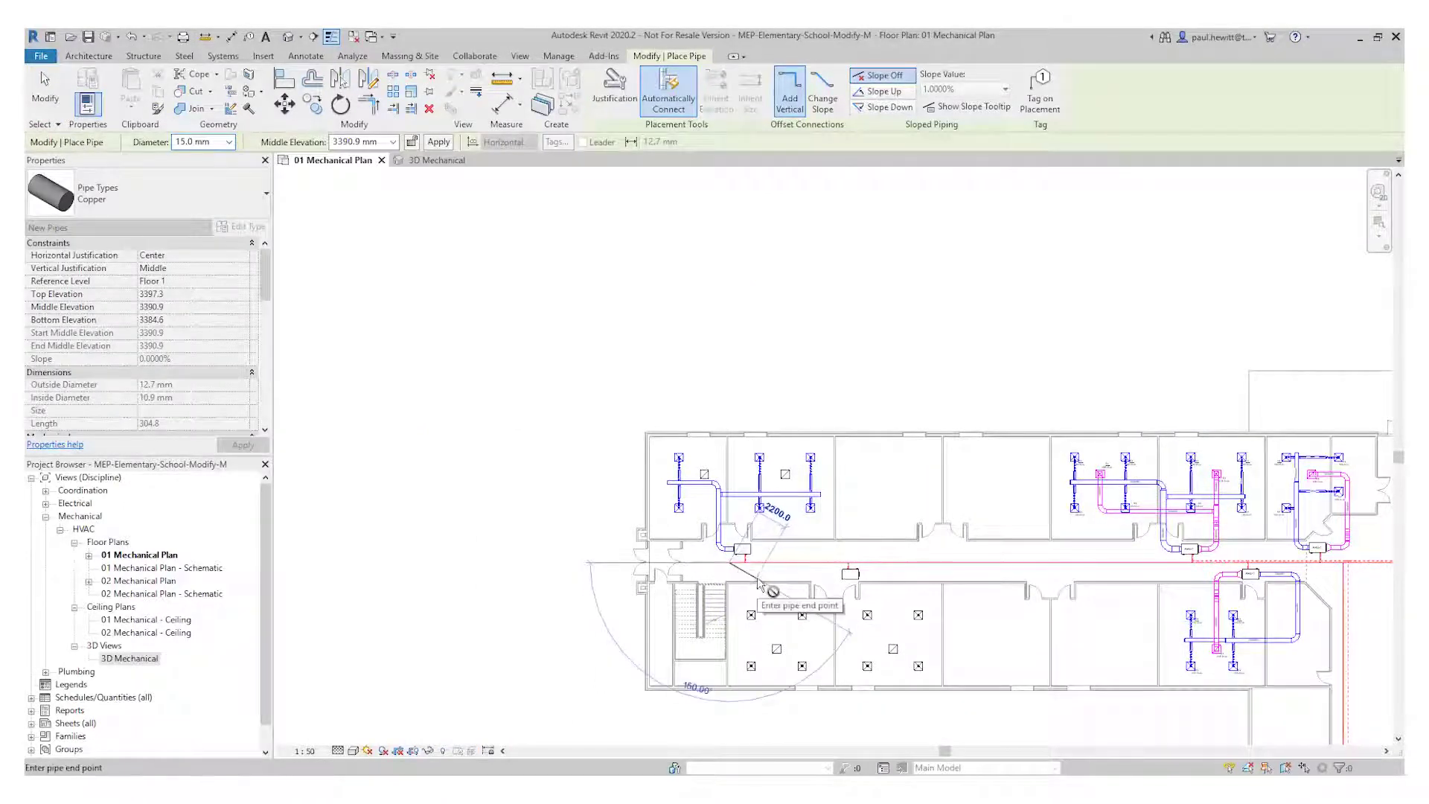
{"action": "scroll", "coordinate": [744, 560], "scroll_direction": "up", "scroll_amount": 10}
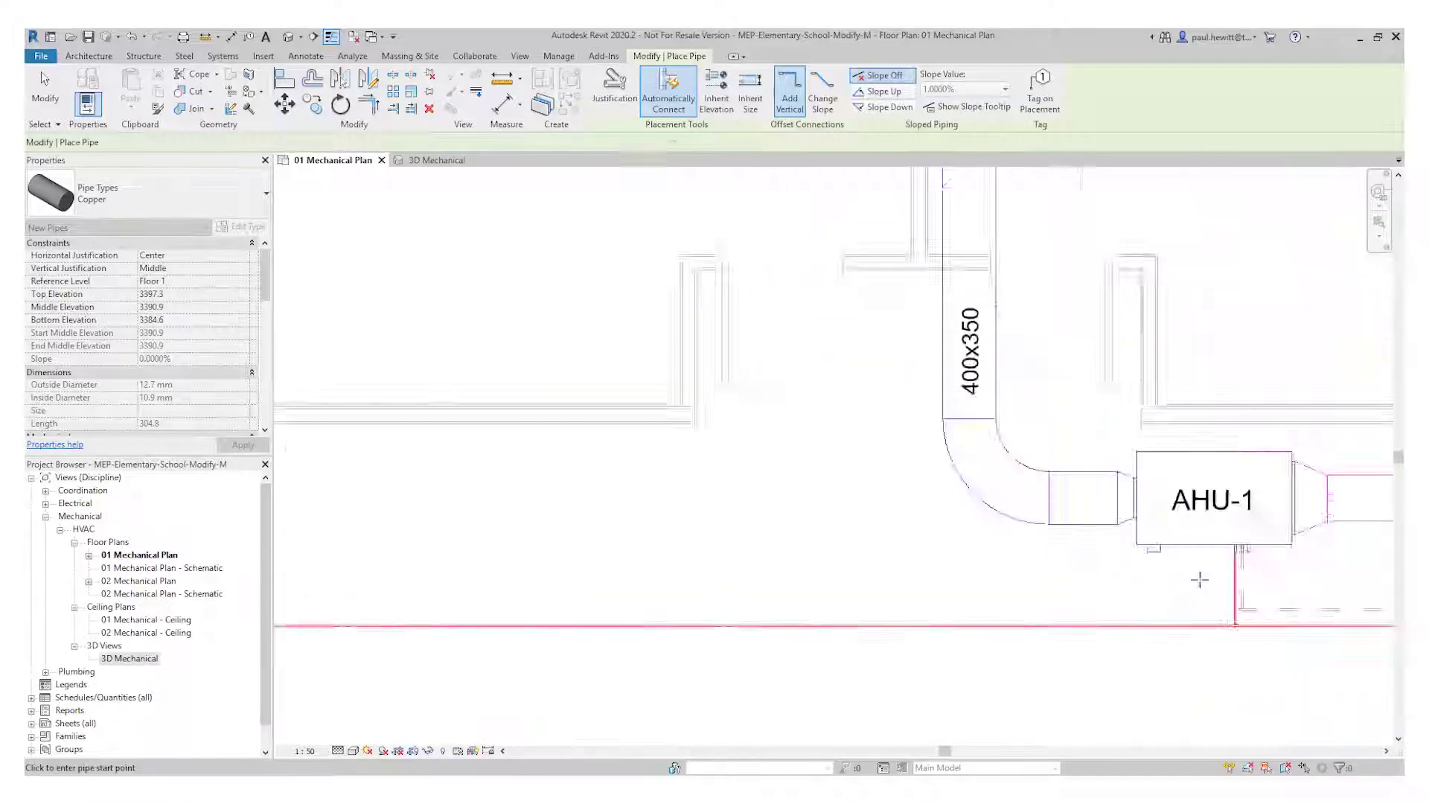
{"action": "scroll", "coordinate": [1247, 609], "scroll_direction": "up", "scroll_amount": 3}
{"action": "key", "text": "Escape"}
{"action": "key", "text": "Escape"}
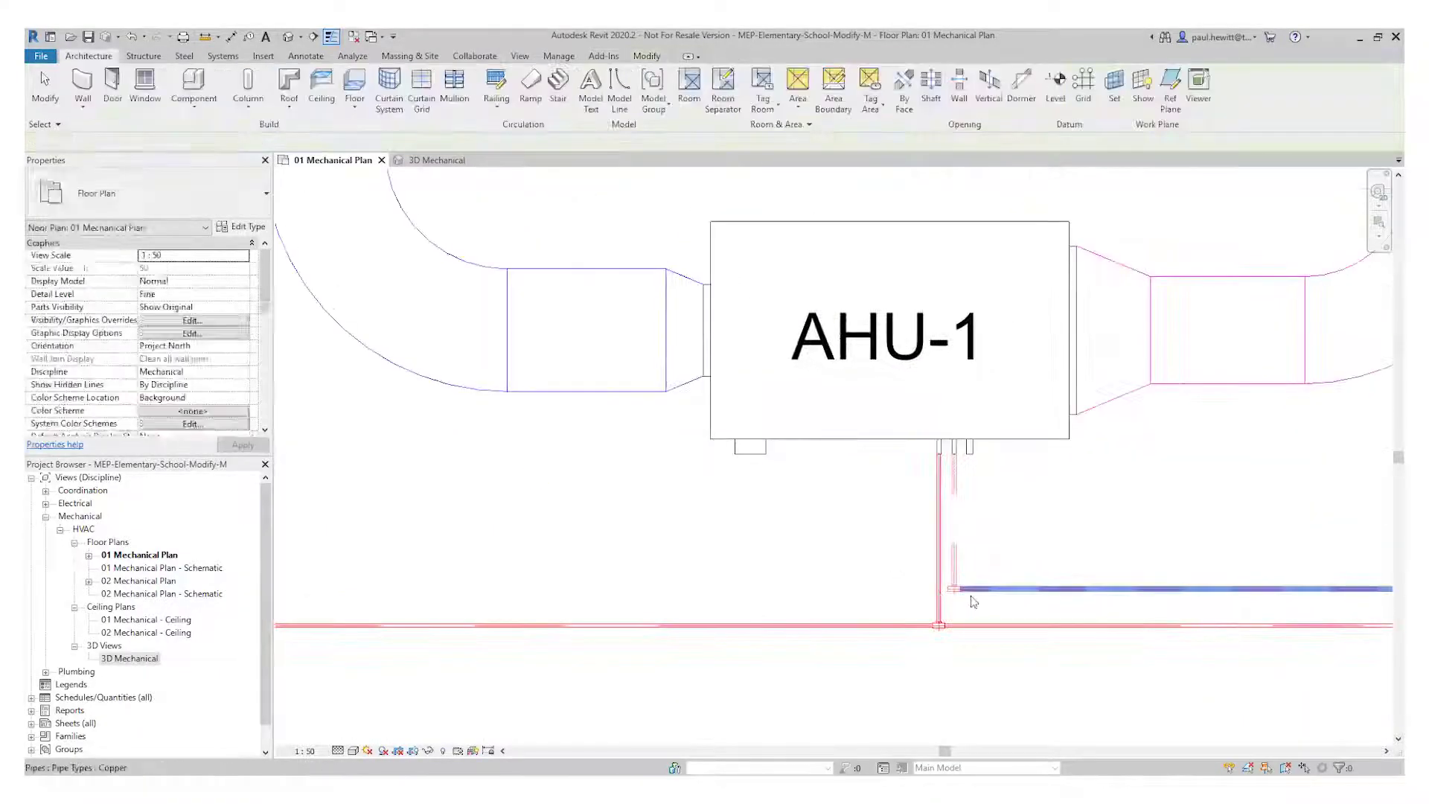
Draw a copper return pipe from the open west end of the AHU-1 return tee along the corridor, just past the westernmost unit's branches
{"action": "scroll", "coordinate": [961, 597], "scroll_direction": "up", "scroll_amount": 1}
{"action": "left_click", "coordinate": [926, 587]}
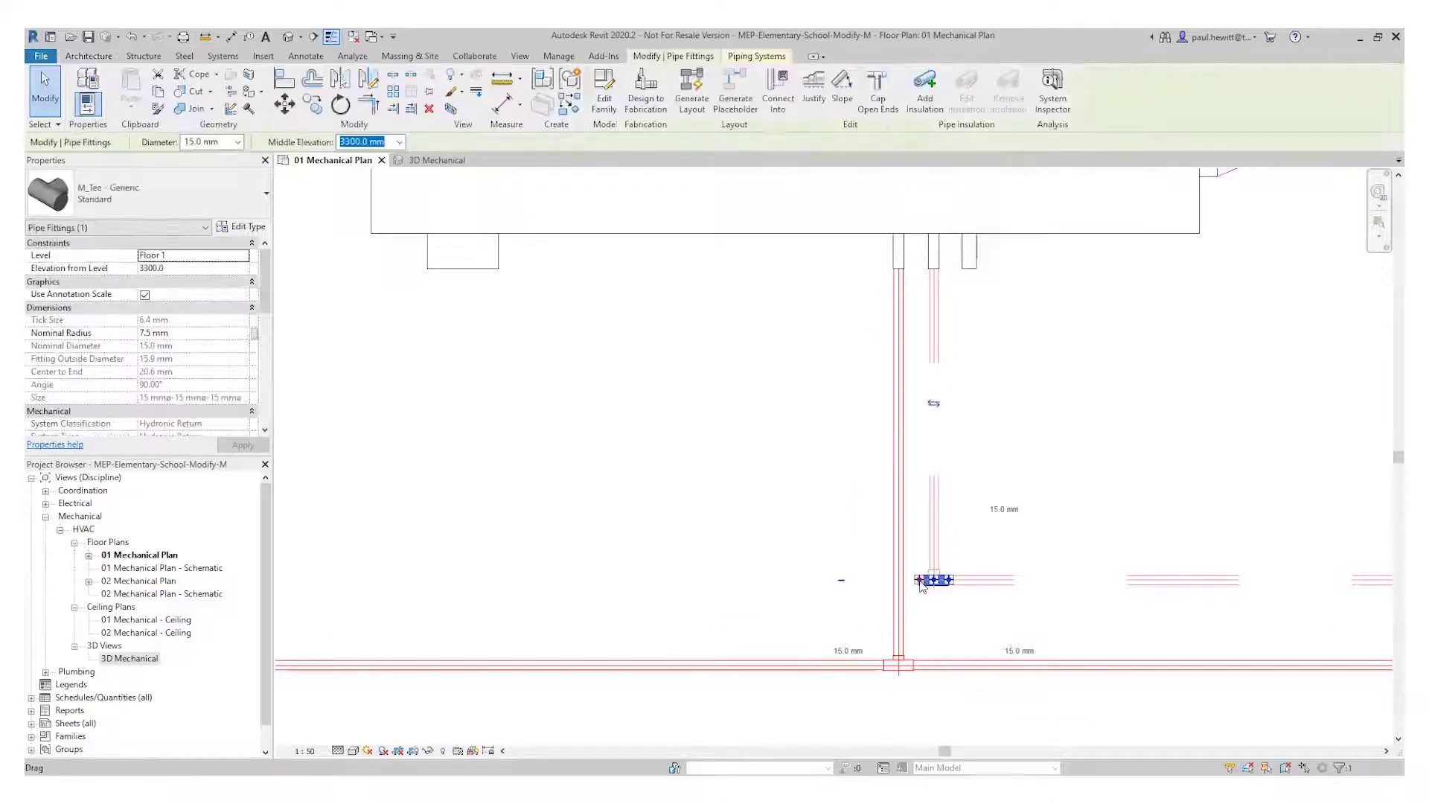
{"action": "right_click", "coordinate": [924, 580]}
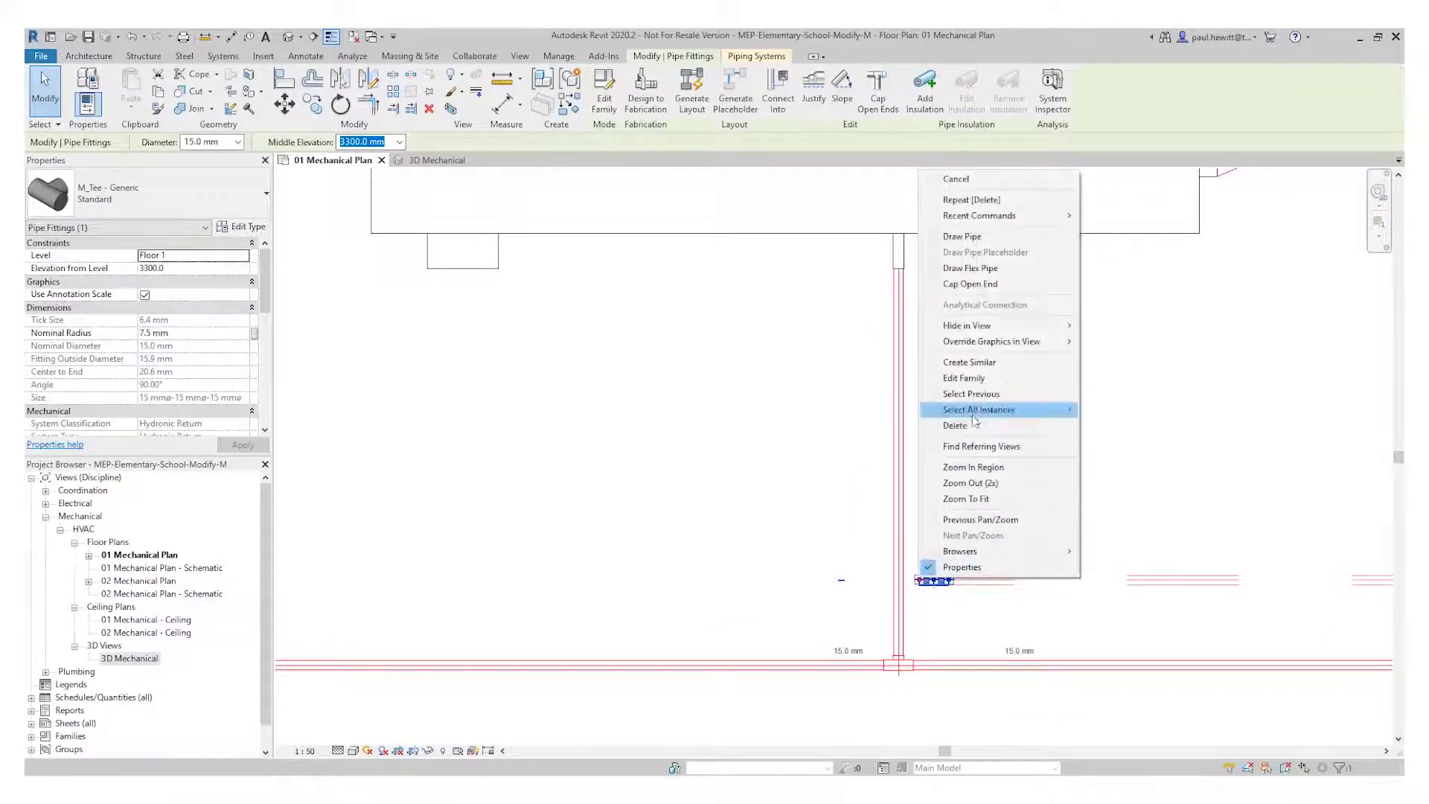
{"action": "left_click", "coordinate": [962, 236]}
{"action": "scroll", "coordinate": [837, 491], "scroll_direction": "down", "scroll_amount": 6}
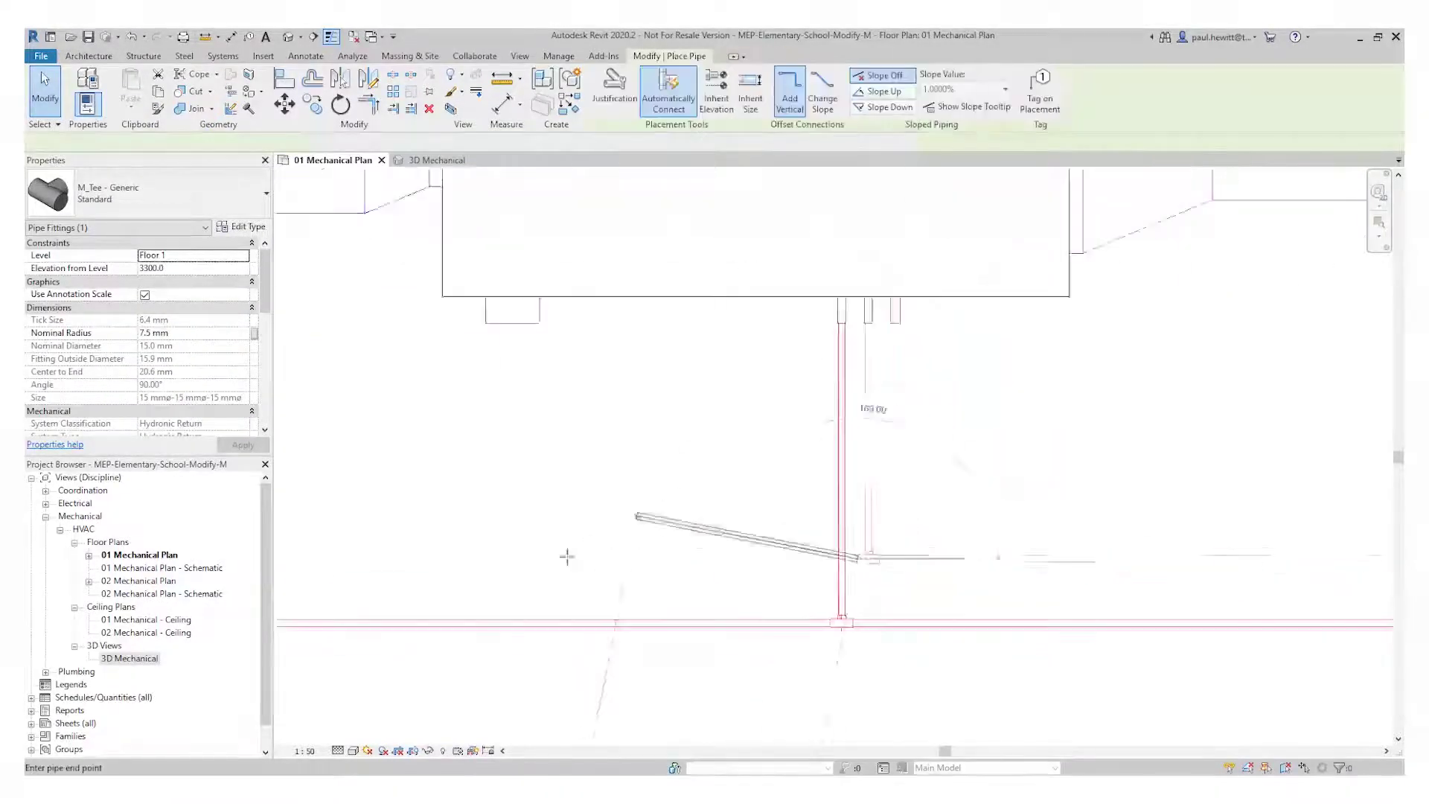
{"action": "middle_click_drag", "start_coordinate": [1318, 543], "coordinate": [721, 558]}
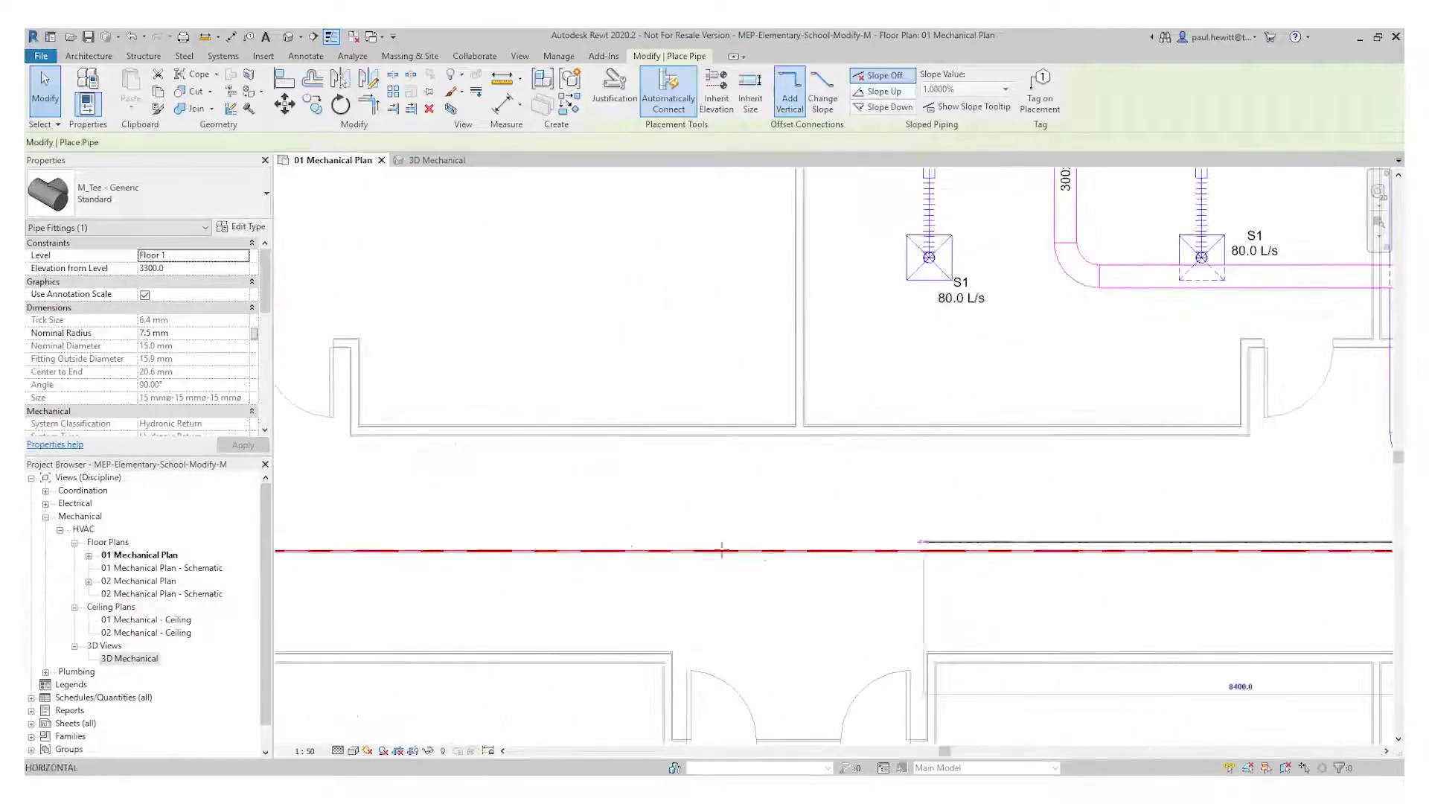
{"action": "middle_click_drag", "start_coordinate": [392, 536], "coordinate": [741, 551]}
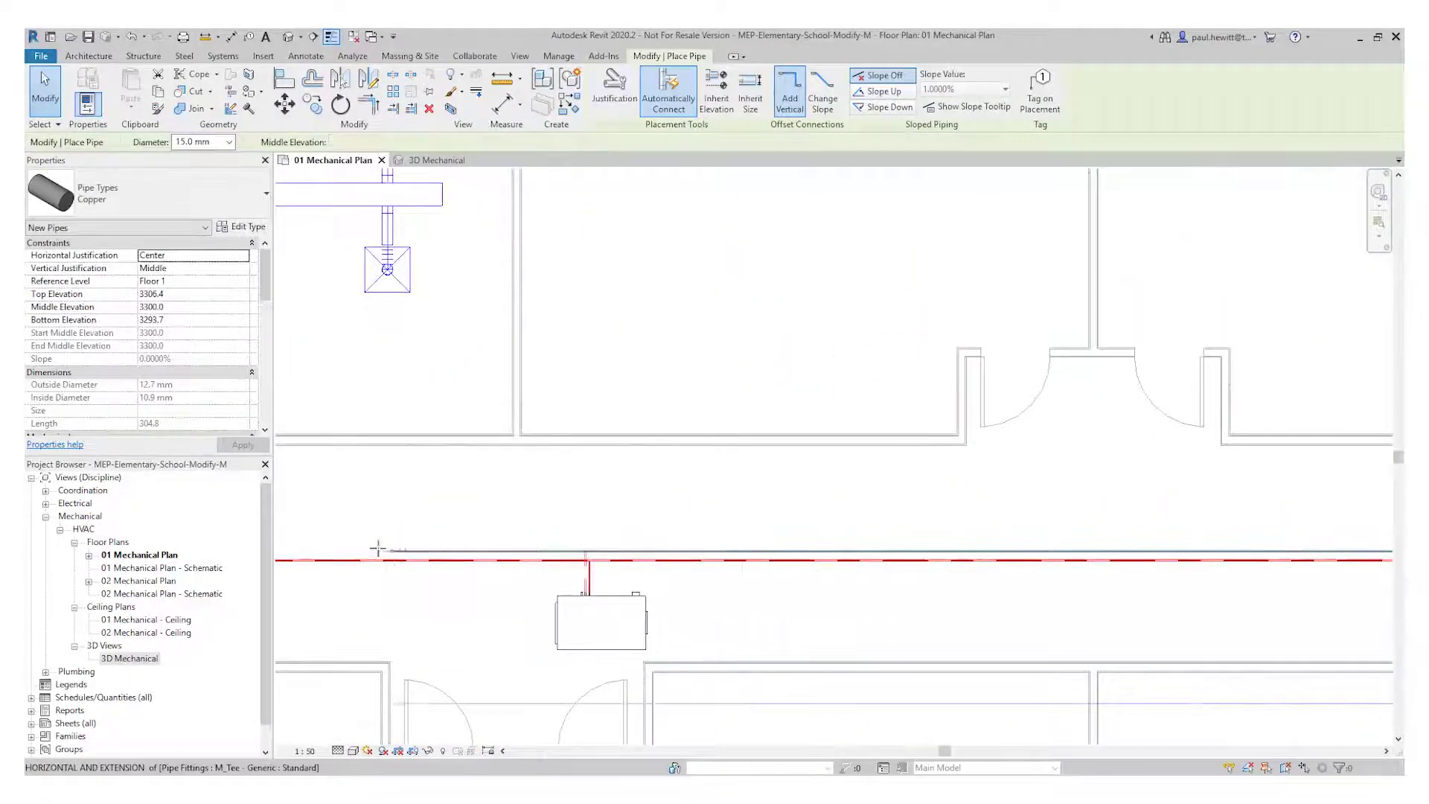
{"action": "middle_click_drag", "start_coordinate": [376, 549], "coordinate": [1032, 569]}
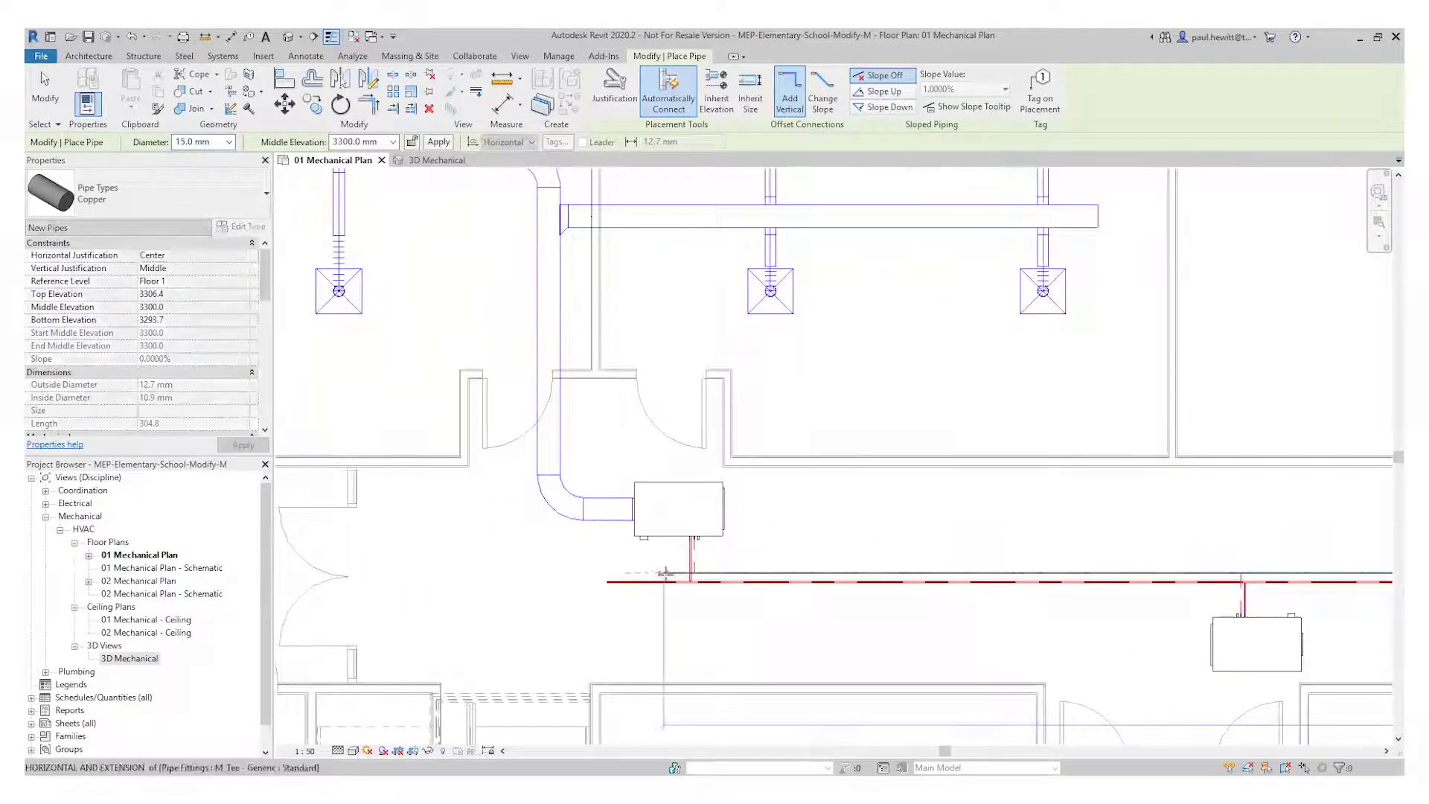
{"action": "scroll", "coordinate": [661, 574], "scroll_direction": "up", "scroll_amount": 3}
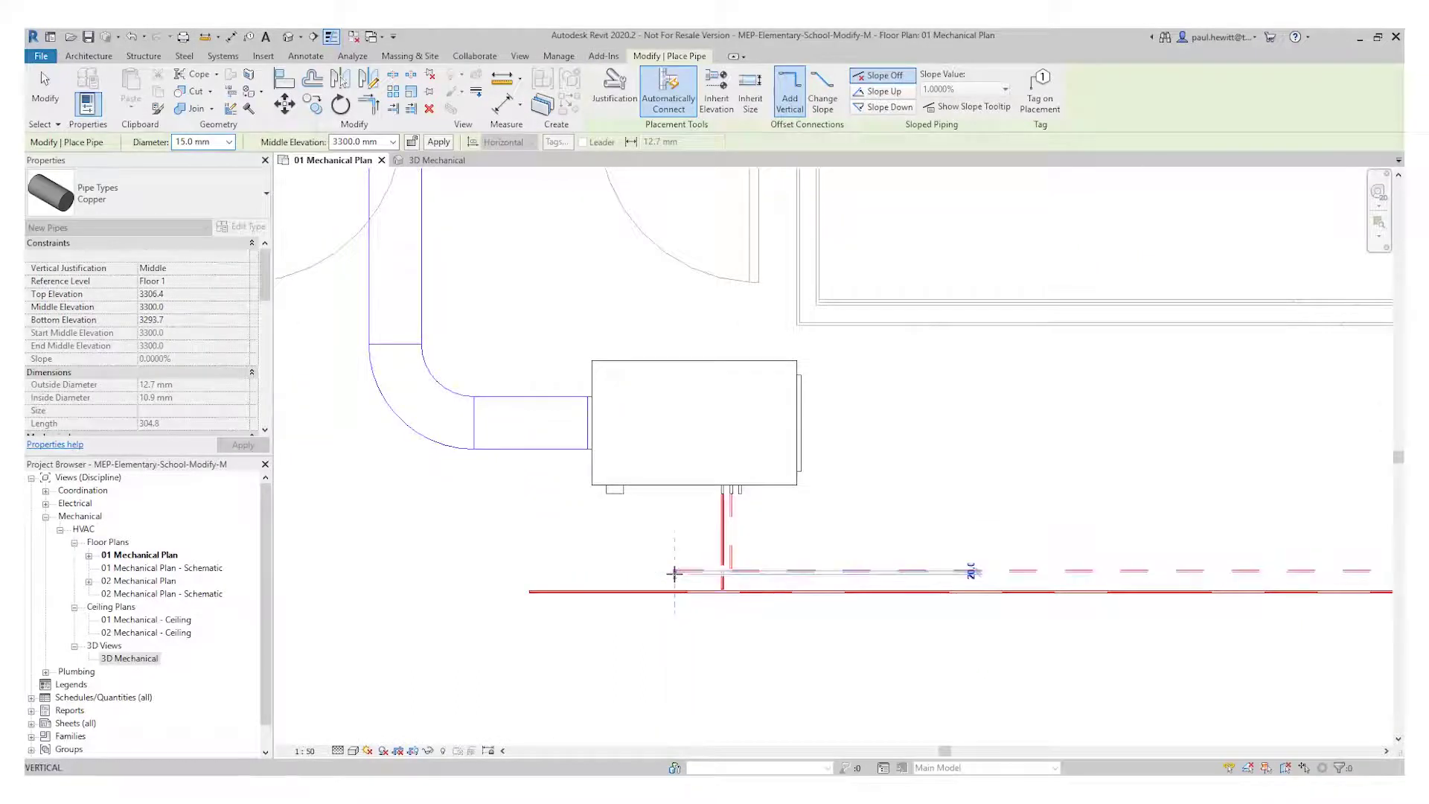
{"action": "left_click", "coordinate": [674, 571]}
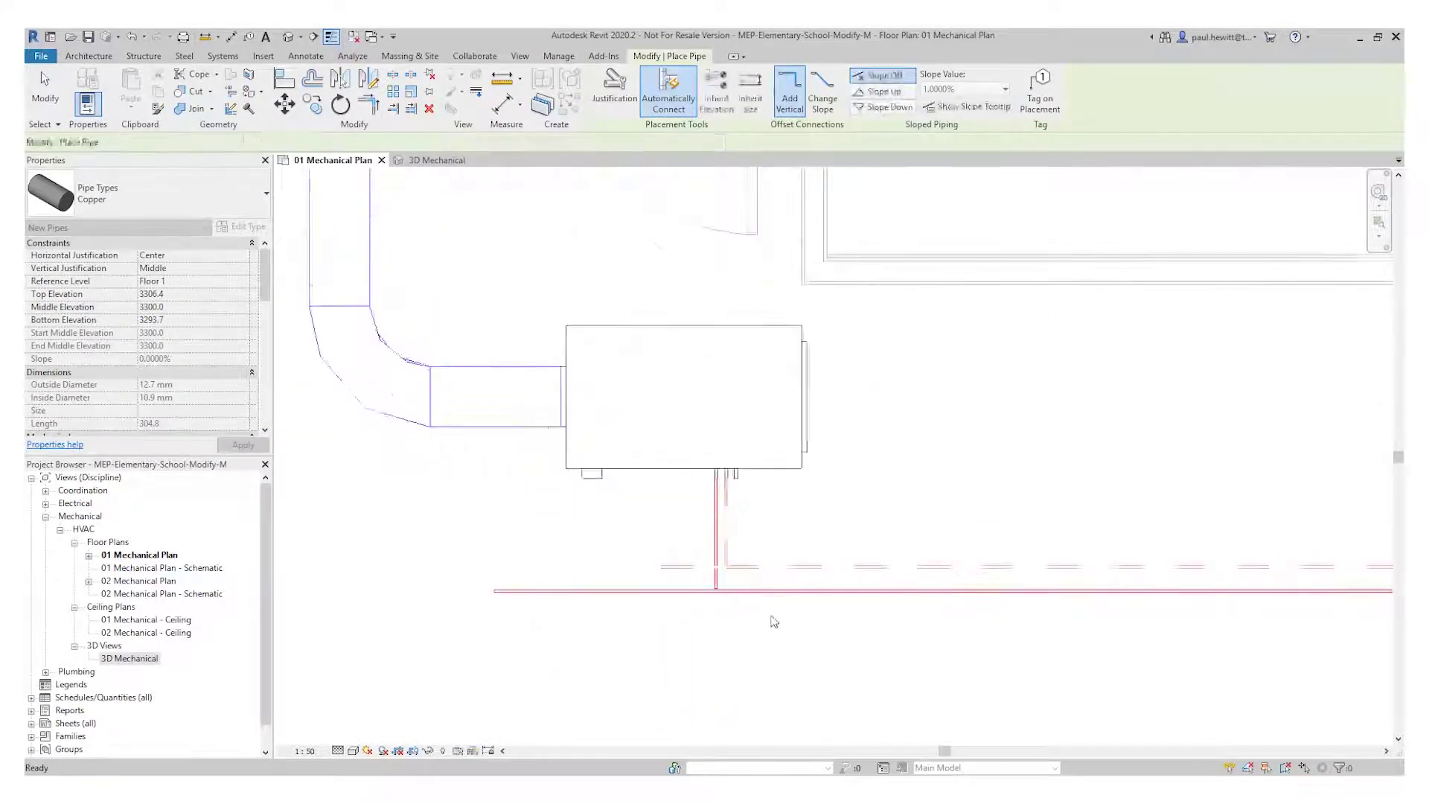
{"action": "key", "text": "Escape"}
{"action": "key", "text": "Escape"}
Trim the westernmost unit's return and supply branches to corners with their matching mains using Trim/Extend to Corner
{"action": "scroll", "coordinate": [772, 616], "scroll_direction": "up", "scroll_amount": 3}
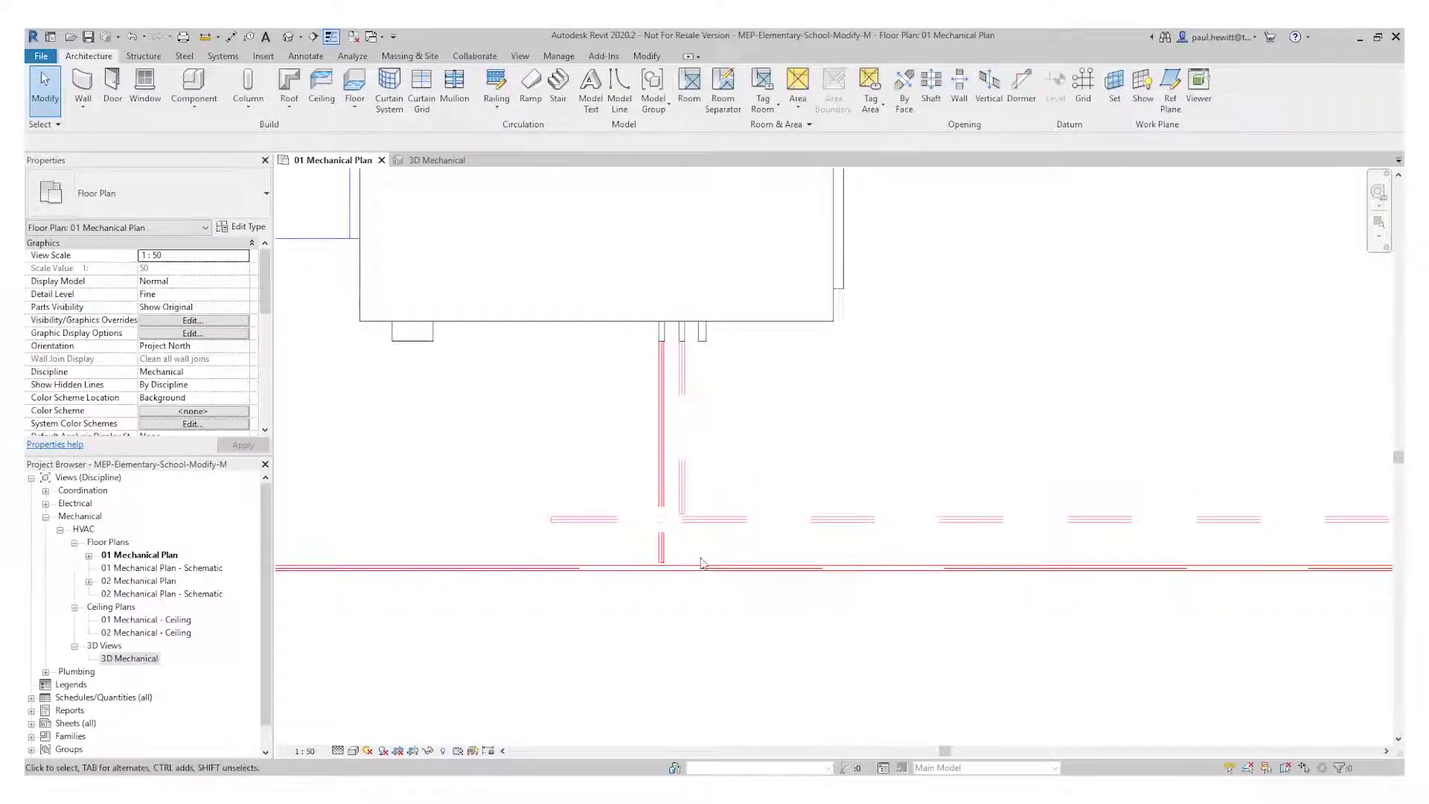
{"action": "left_click", "coordinate": [645, 61]}
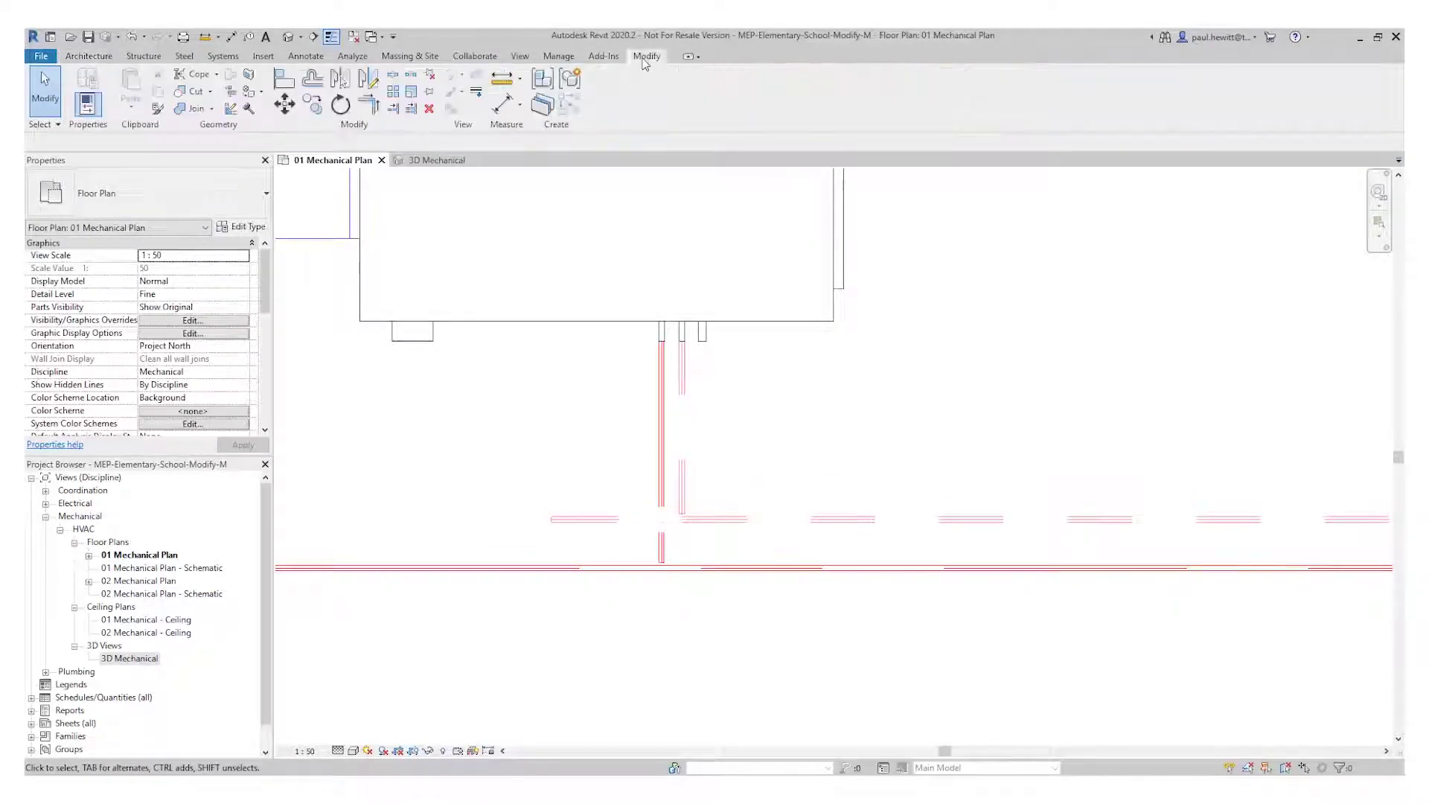
{"action": "left_click", "coordinate": [377, 110]}
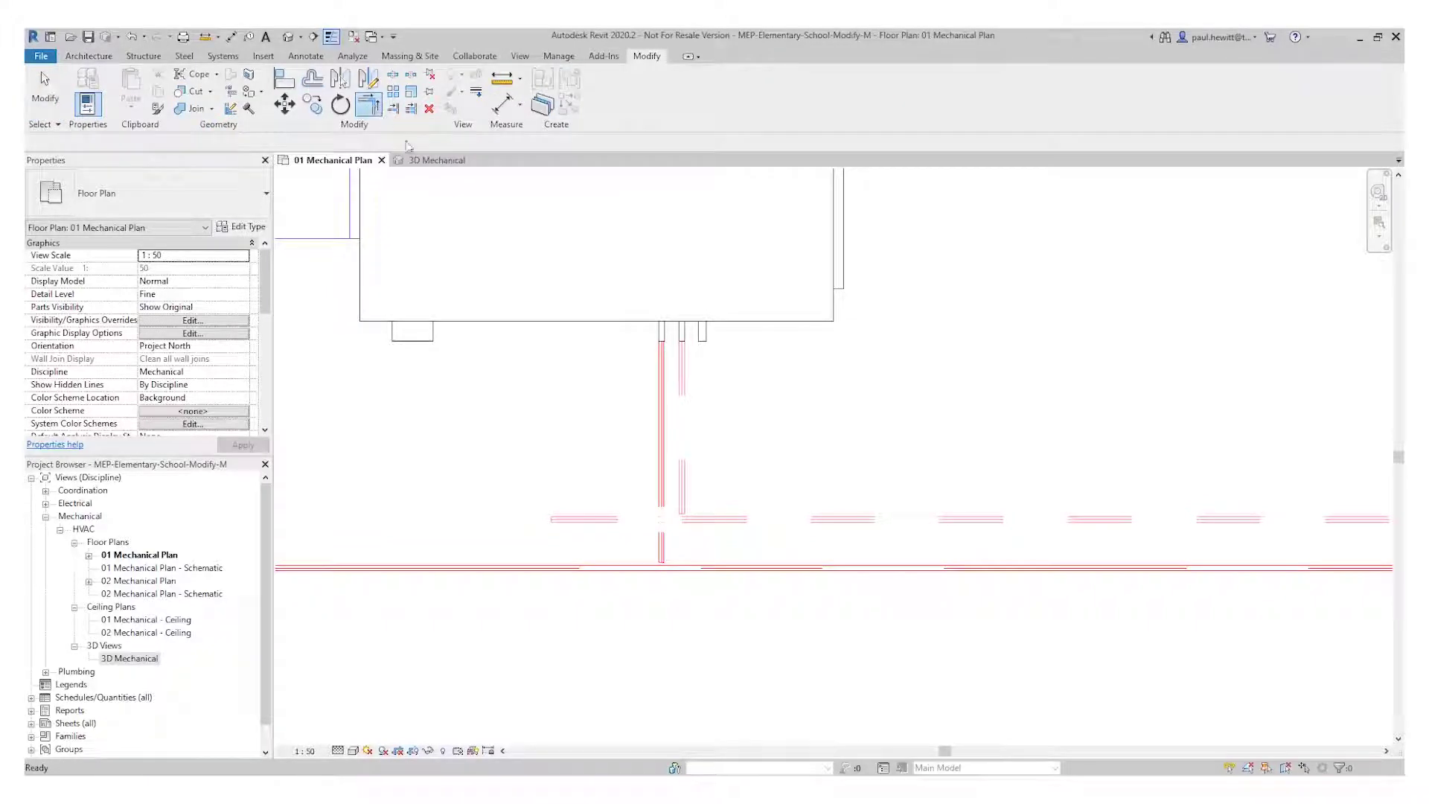
{"action": "left_click", "coordinate": [686, 488]}
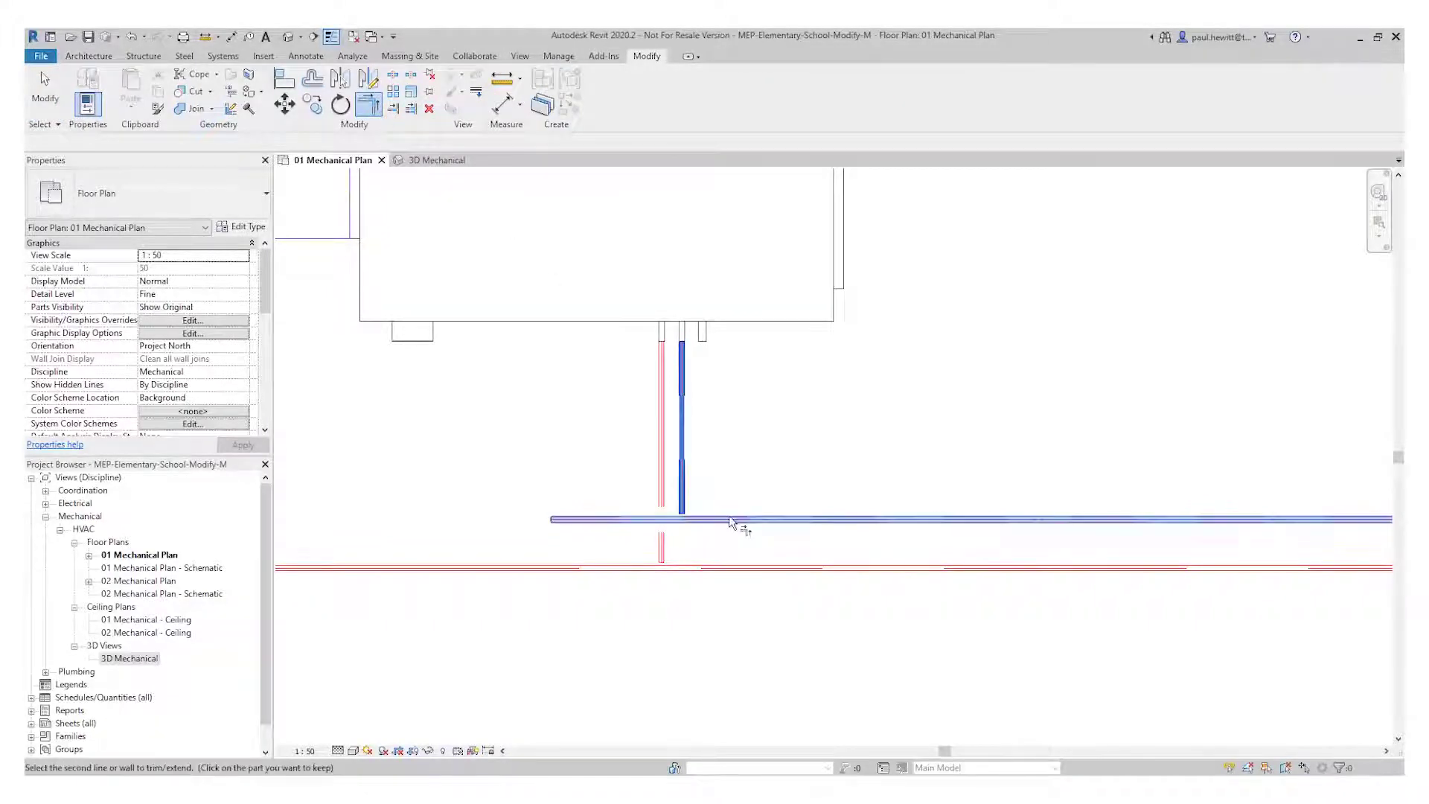
{"action": "left_click", "coordinate": [735, 525]}
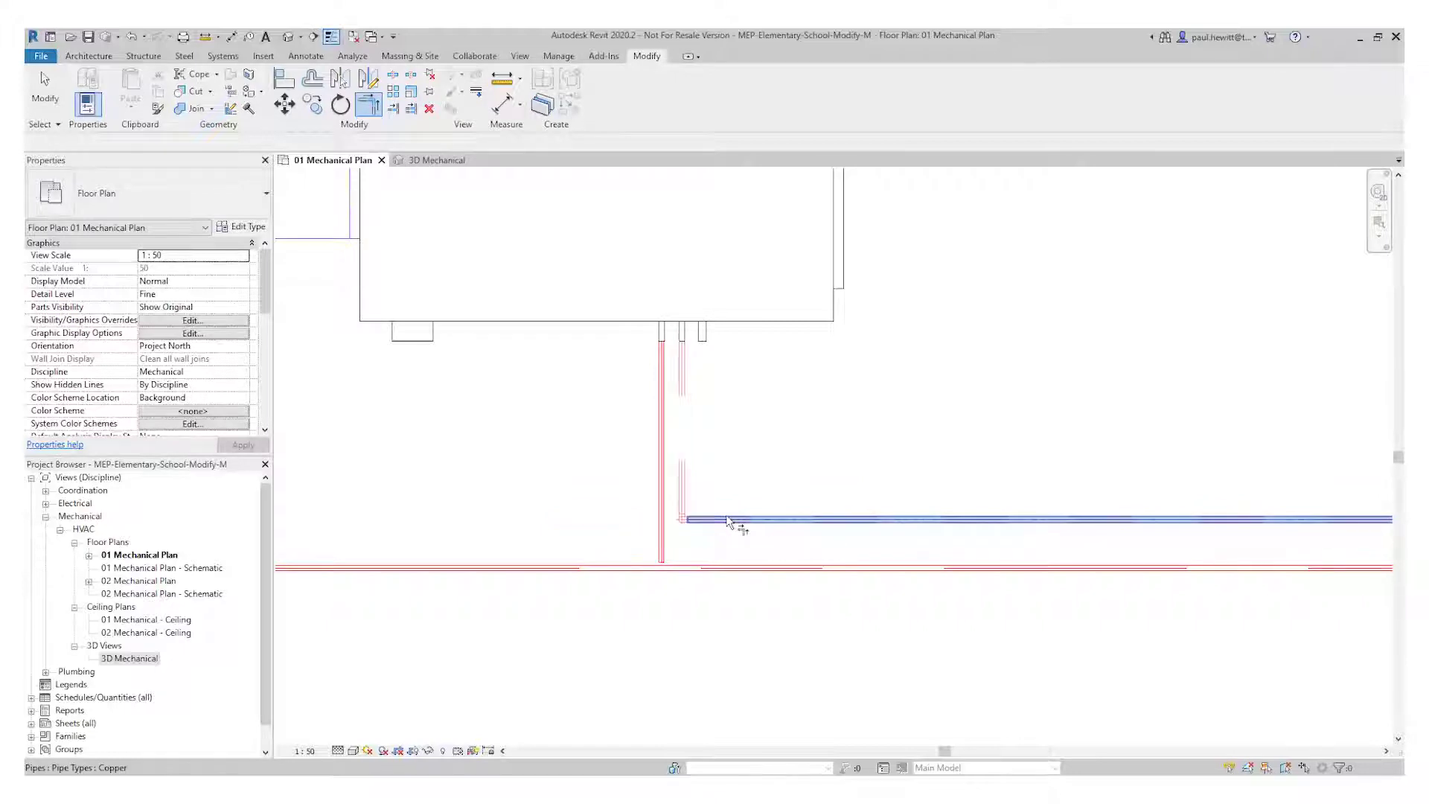
{"action": "left_click", "coordinate": [665, 538]}
{"action": "left_click", "coordinate": [712, 566]}
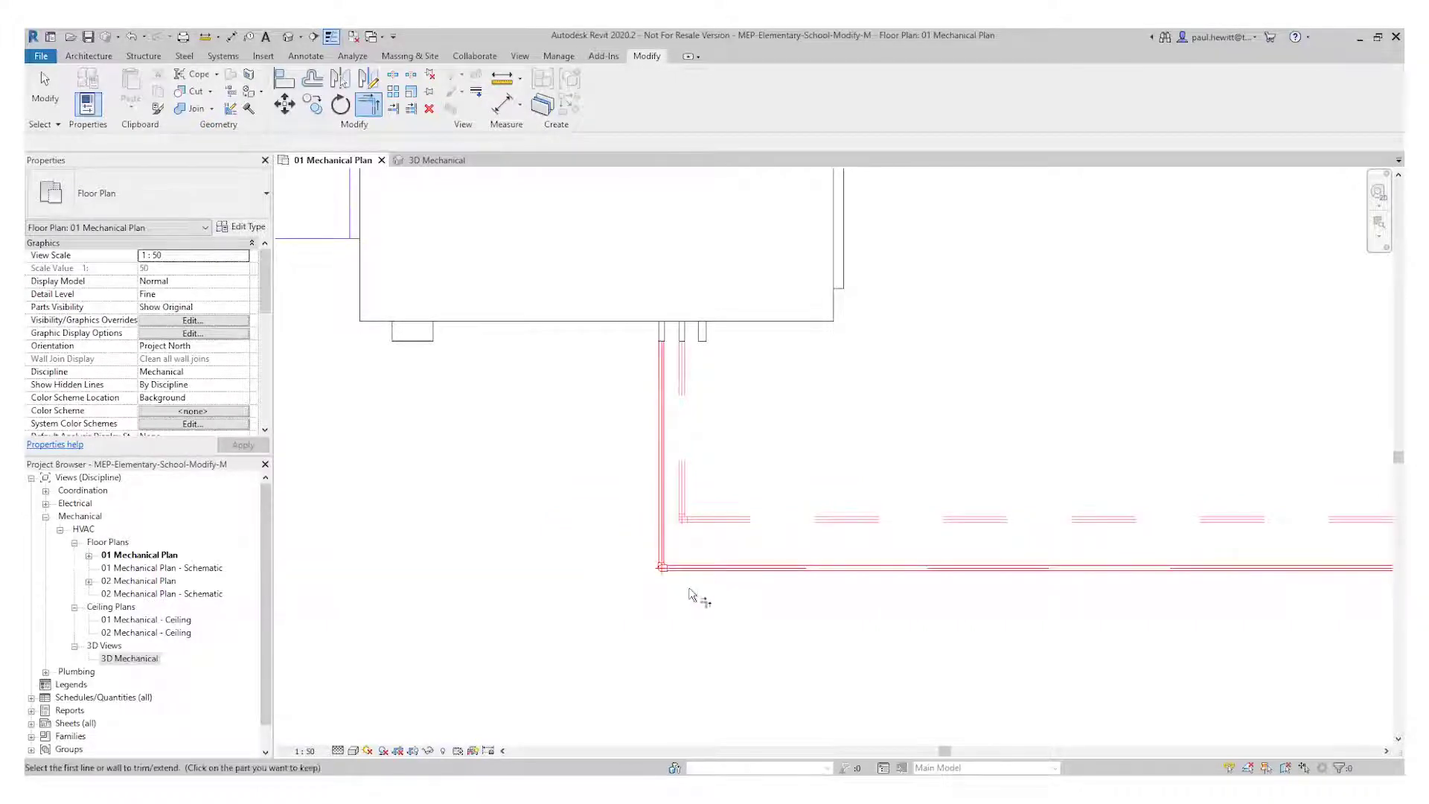
{"action": "scroll", "coordinate": [677, 595], "scroll_direction": "up", "scroll_amount": 5}
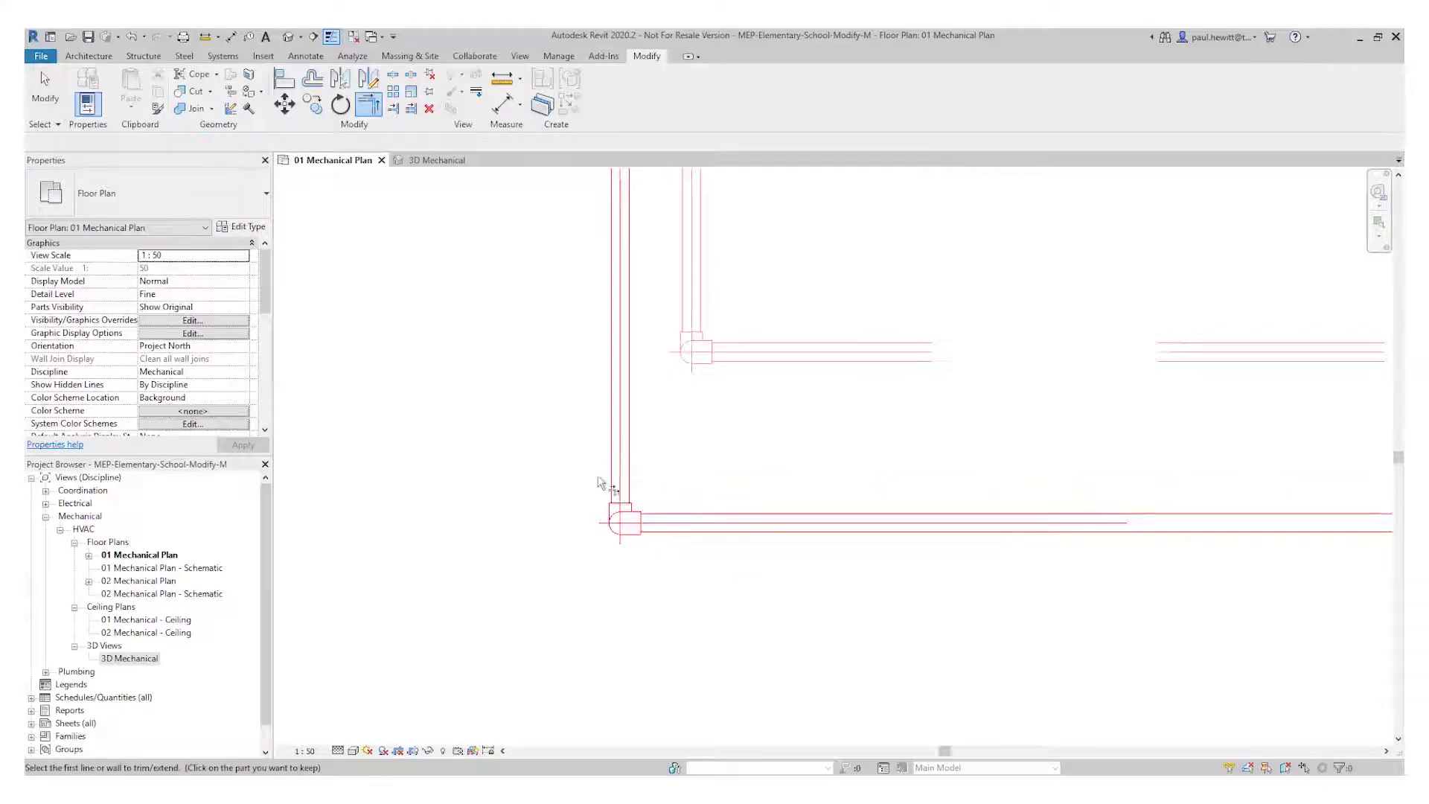
Extend the return and supply branches of the next unit, south of the mains, to their matching mains using Trim/Extend Single Element
{"action": "scroll", "coordinate": [792, 529], "scroll_direction": "down", "scroll_amount": 3}
{"action": "scroll", "coordinate": [668, 547], "scroll_direction": "up", "scroll_amount": 5}
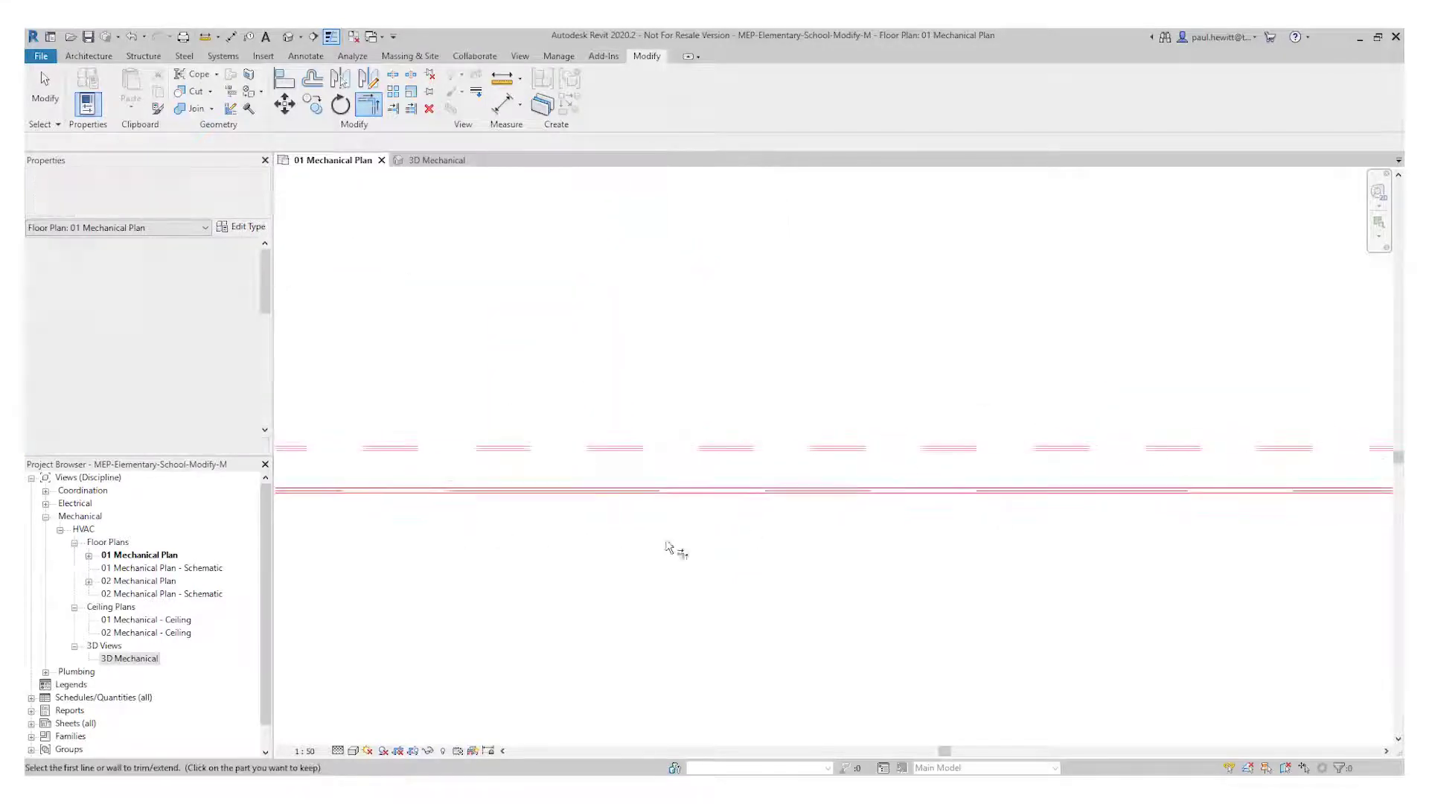
{"action": "middle_click_drag", "start_coordinate": [669, 547], "coordinate": [453, 558]}
{"action": "middle_click_drag", "start_coordinate": [1005, 574], "coordinate": [521, 576]}
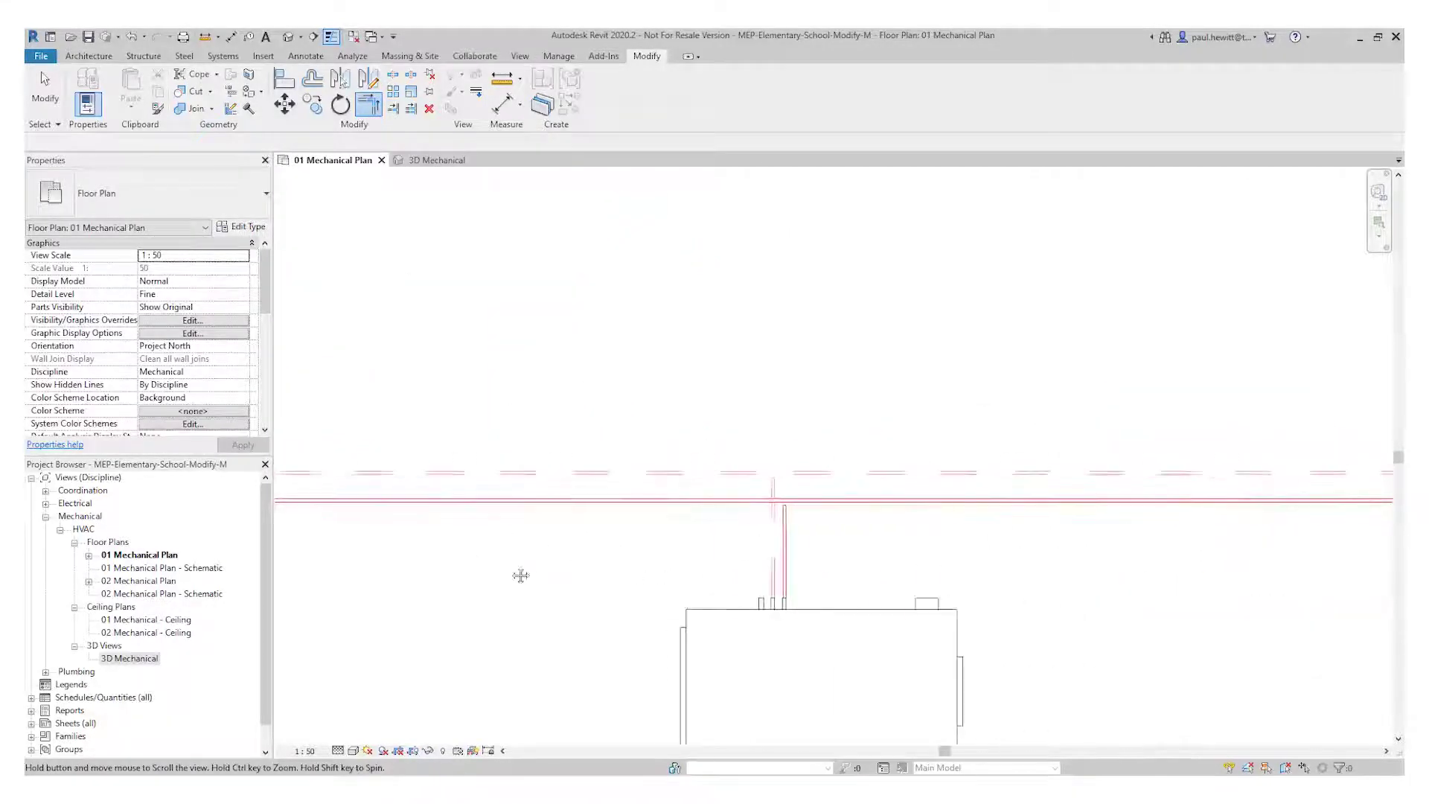
{"action": "scroll", "coordinate": [834, 573], "scroll_direction": "up", "scroll_amount": 3}
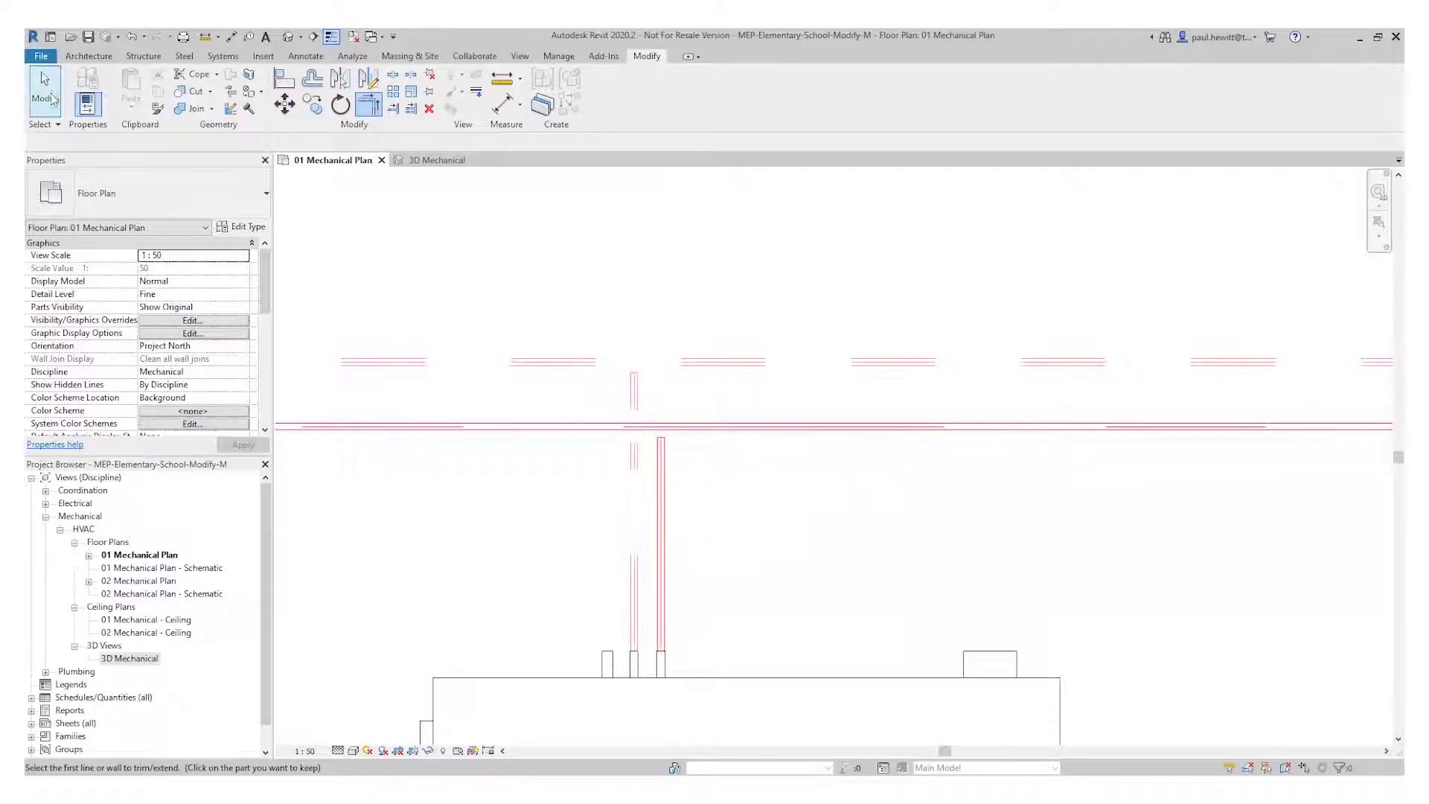
{"action": "left_click", "coordinate": [53, 99]}
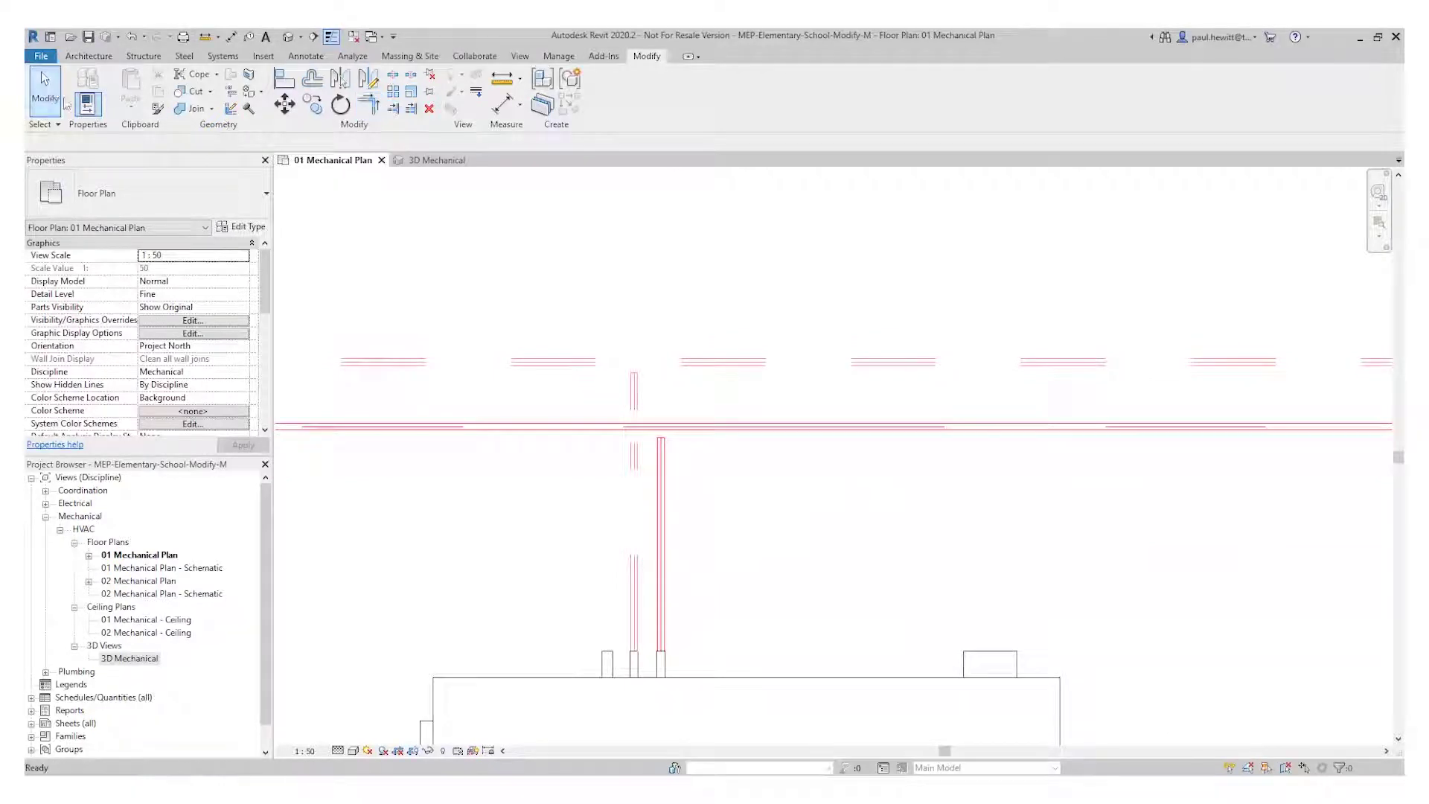
{"action": "left_click", "coordinate": [394, 109]}
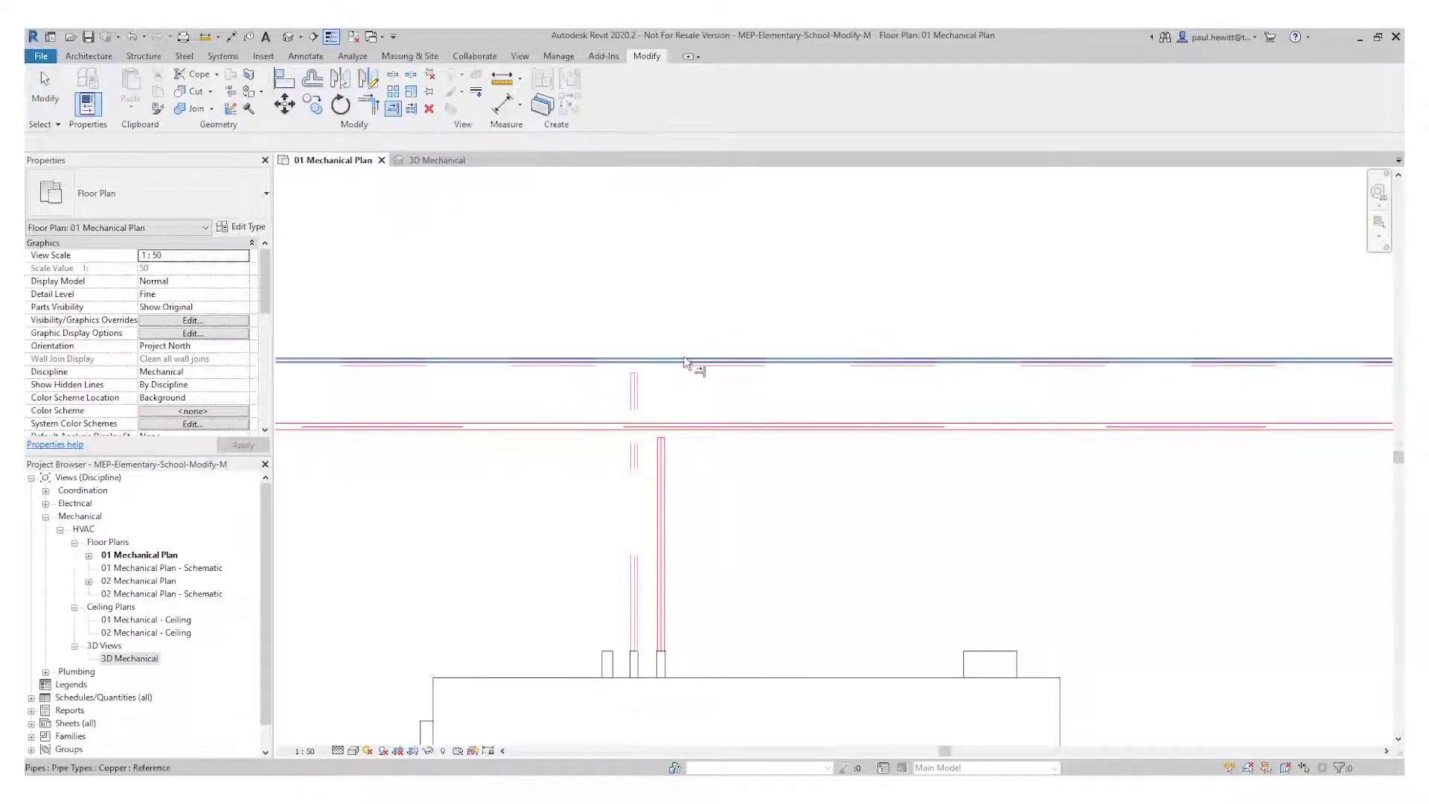
{"action": "left_click", "coordinate": [685, 362]}
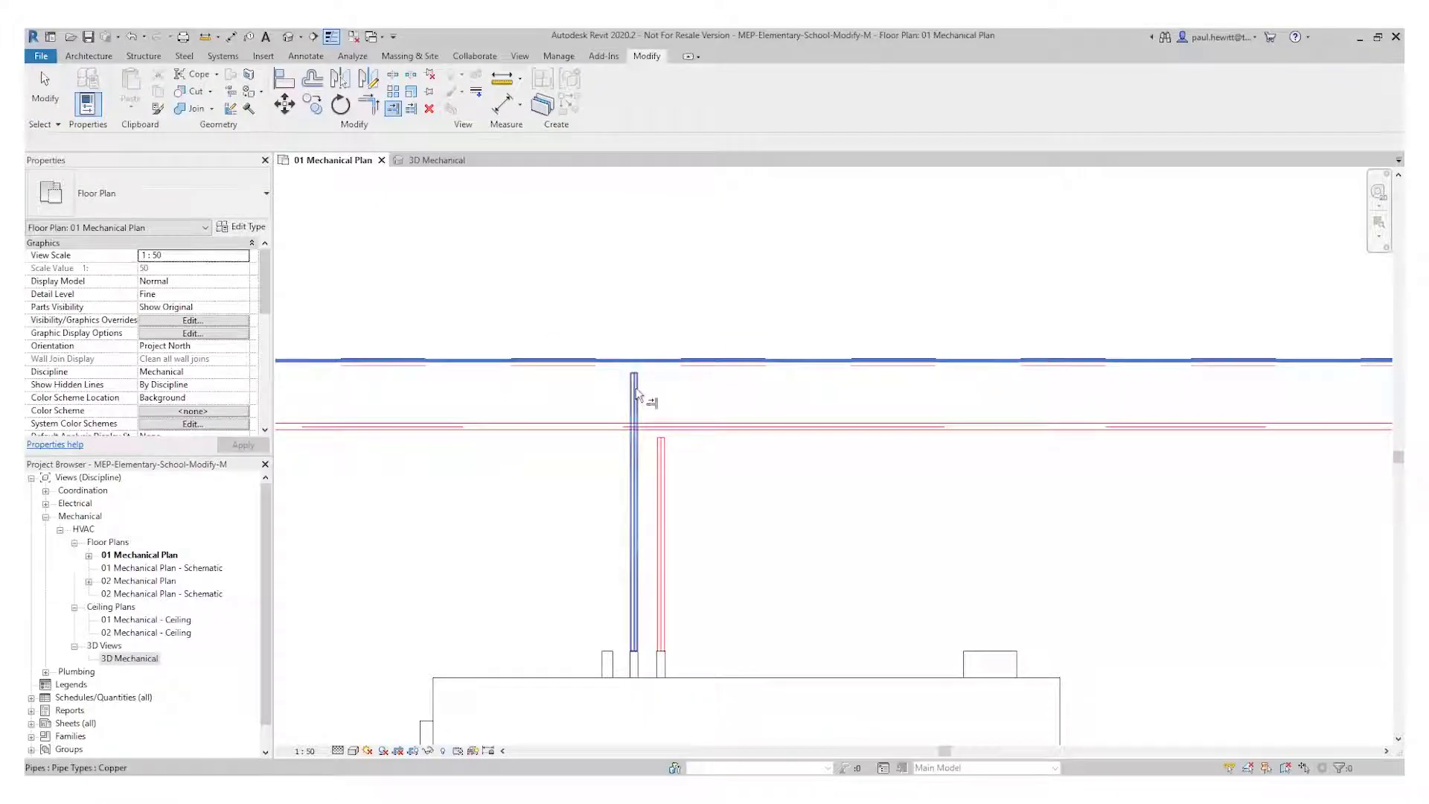
{"action": "left_click", "coordinate": [637, 394]}
{"action": "left_click", "coordinate": [689, 425]}
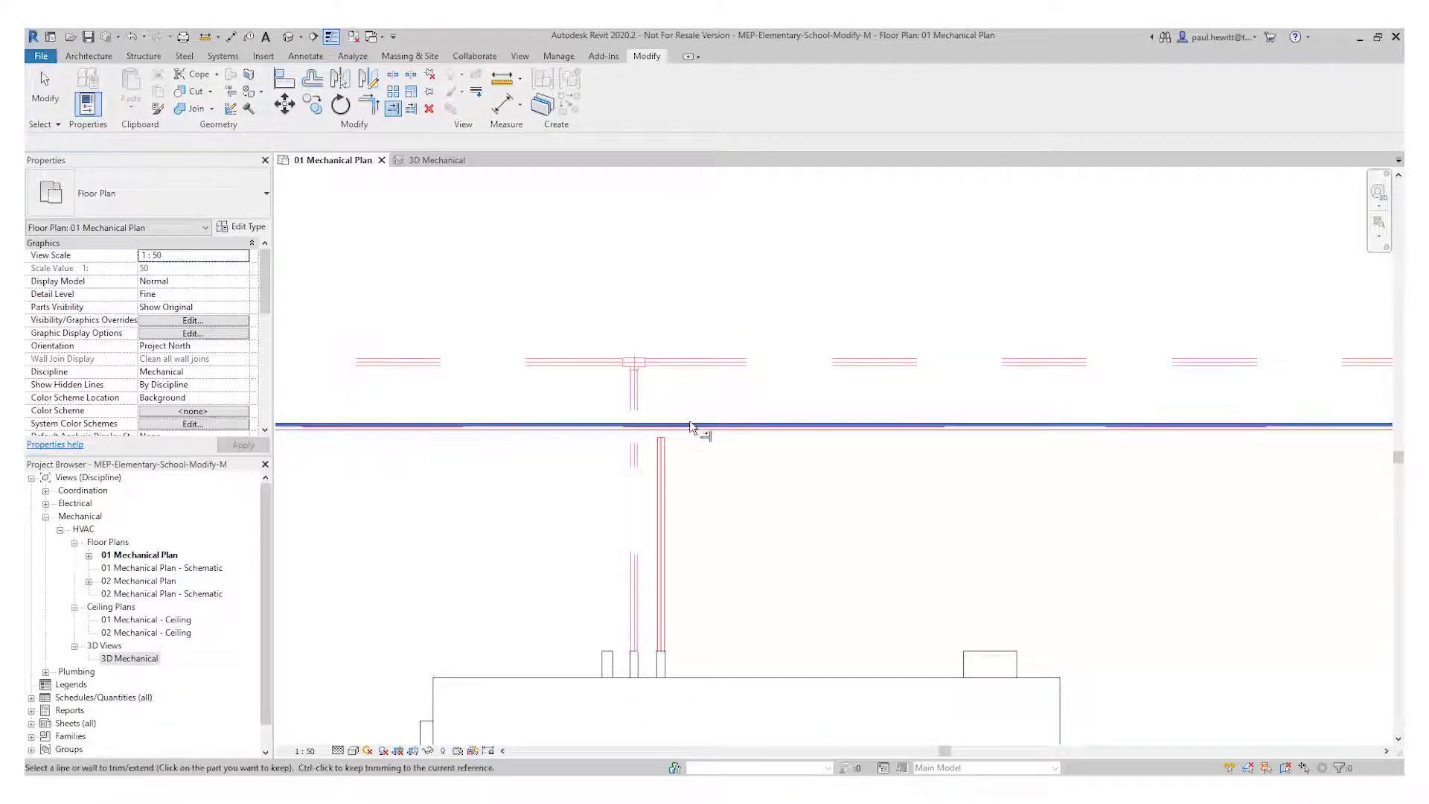
{"action": "left_click", "coordinate": [661, 456]}
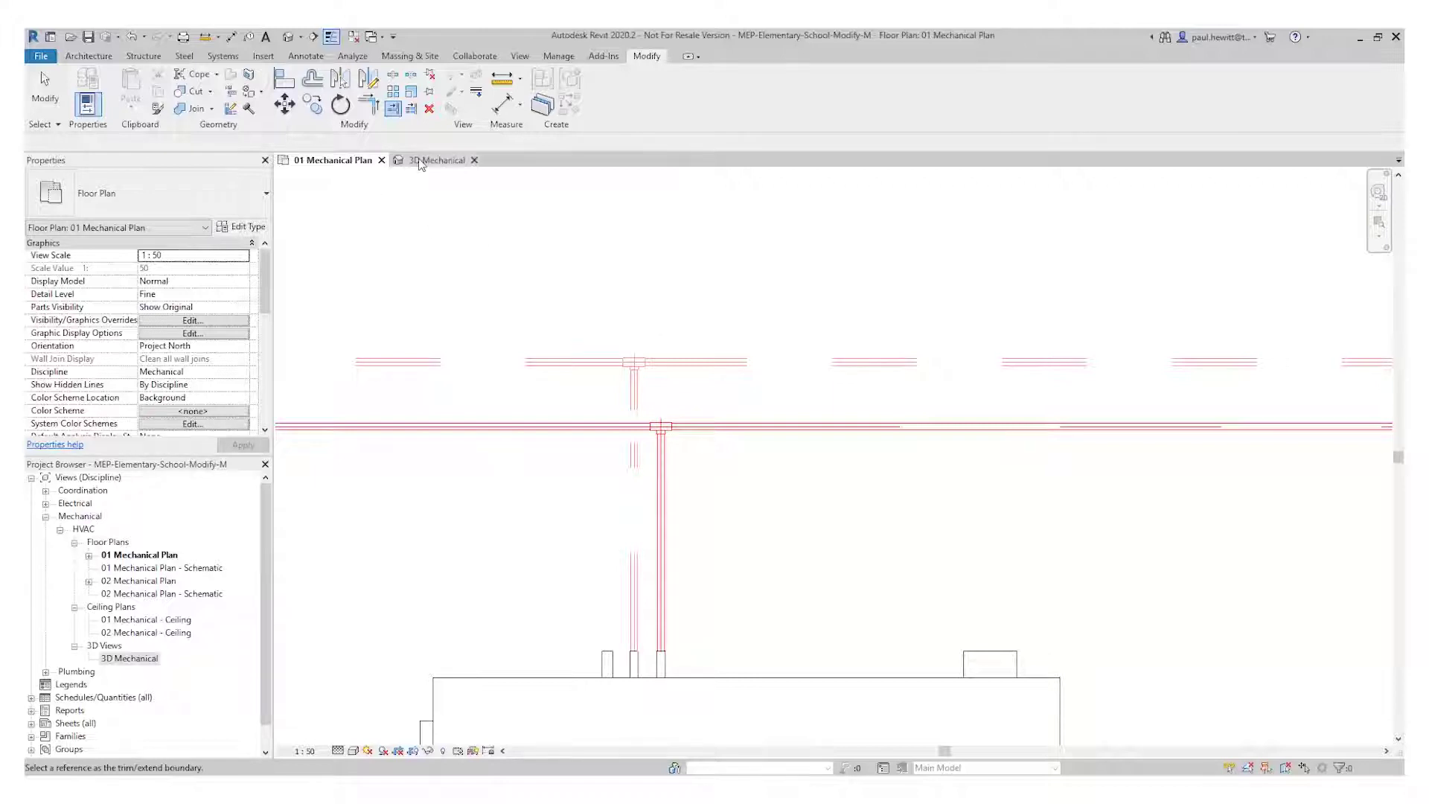
{"action": "left_click", "coordinate": [43, 82]}
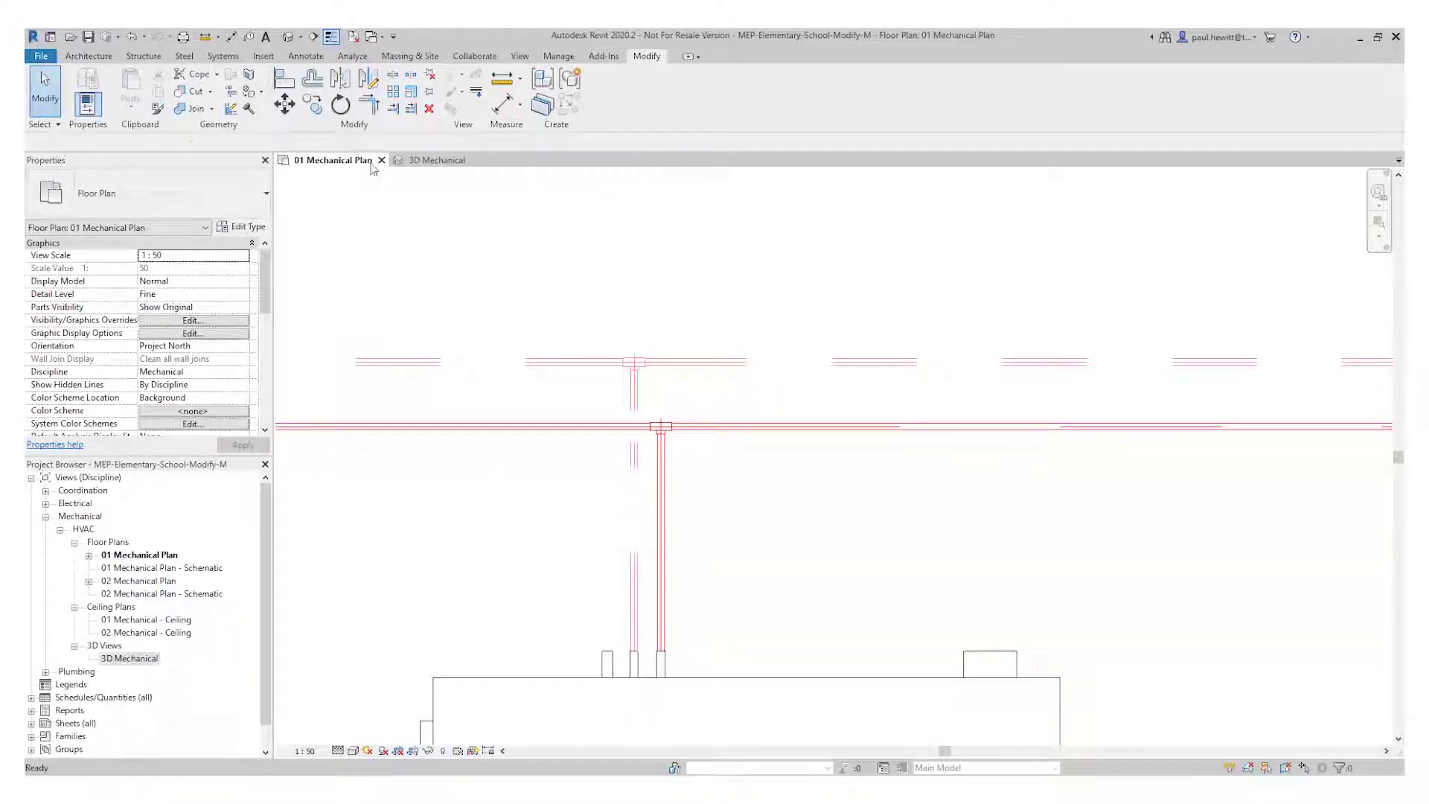
Open the 3D Mechanical view and set its detail level to Fine
{"action": "left_click", "coordinate": [439, 160]}
{"action": "scroll", "coordinate": [730, 479], "scroll_direction": "down", "scroll_amount": 3}
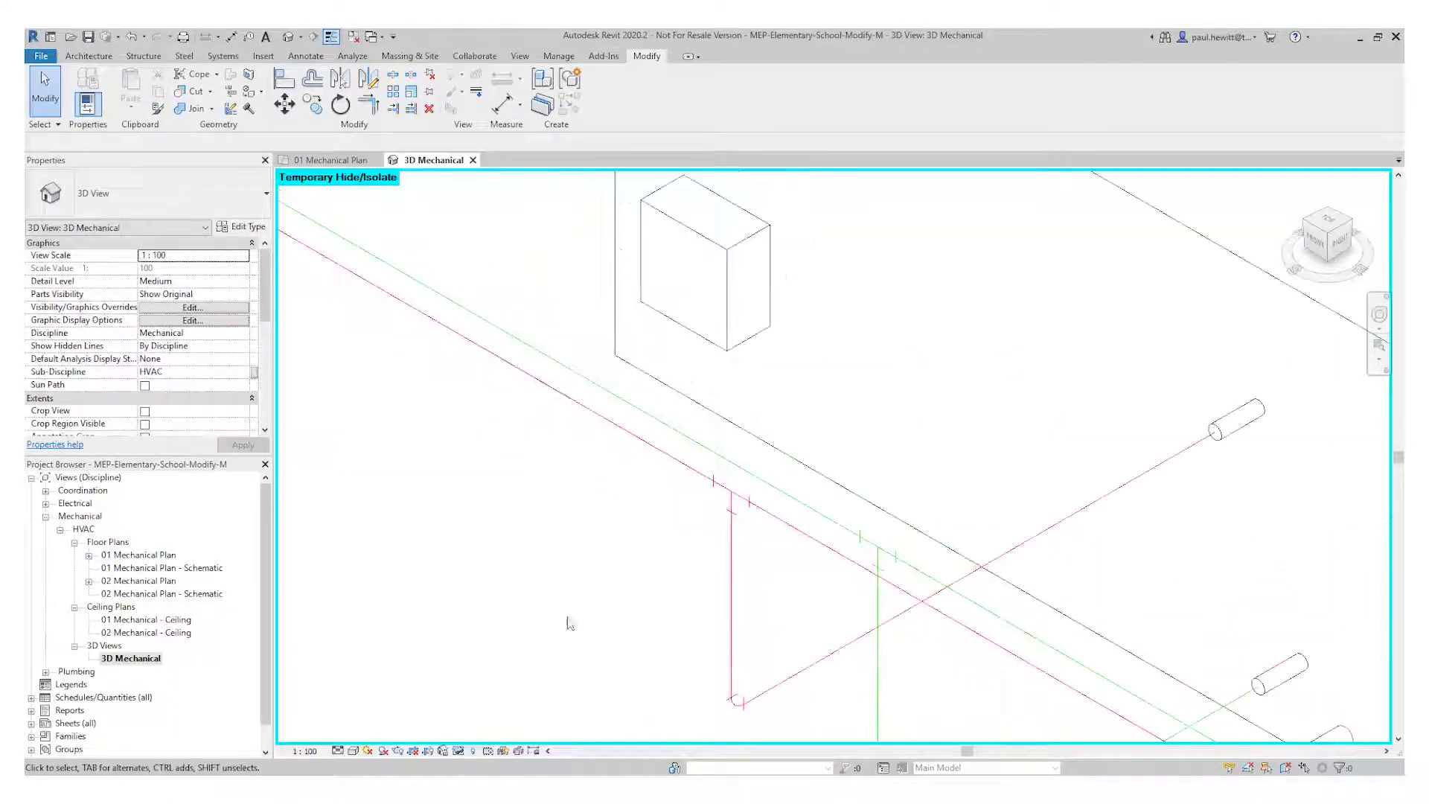
{"action": "left_click", "coordinate": [338, 752]}
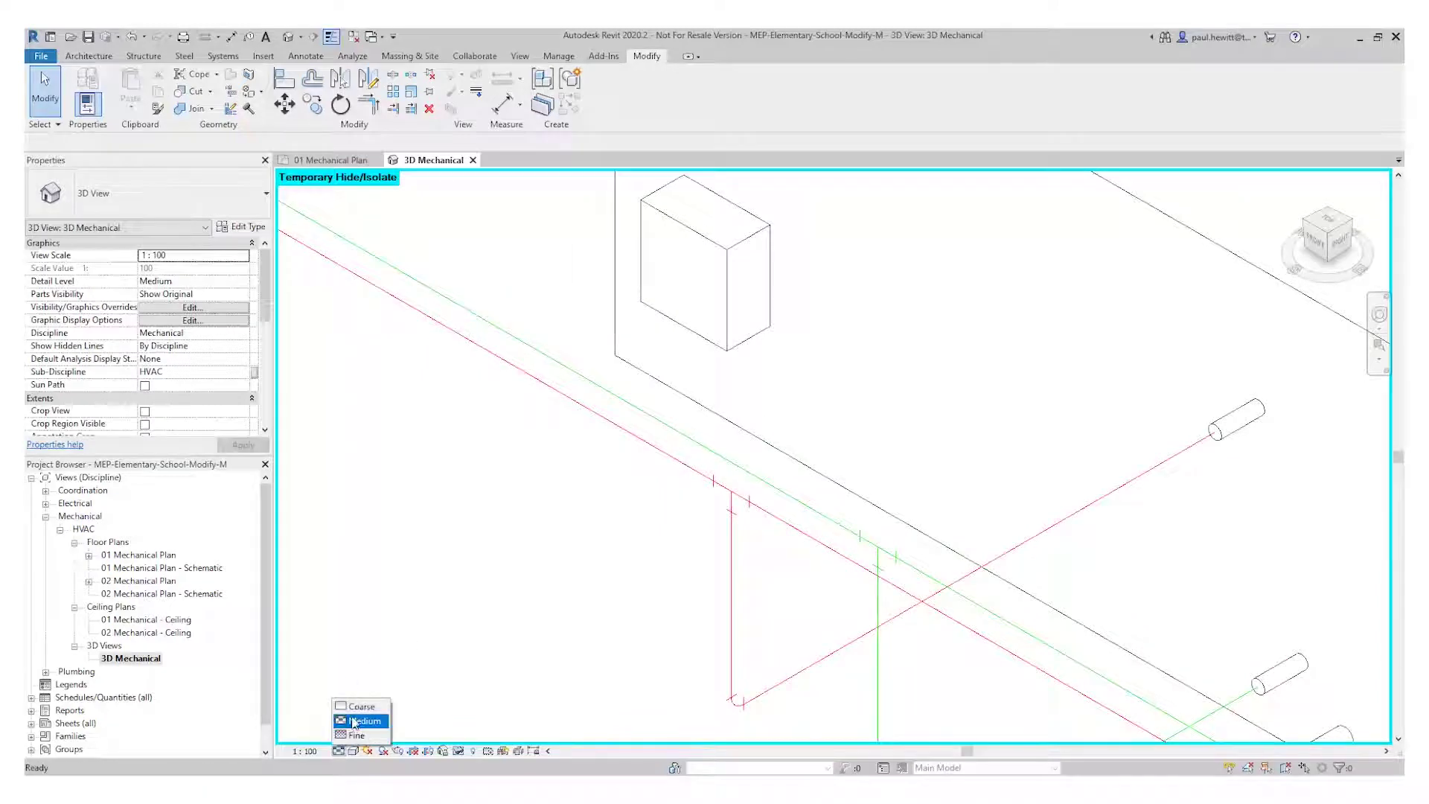
{"action": "left_click", "coordinate": [361, 735]}
Examine the supply and return mains and the units' branch connections along the corridor in 3D
{"action": "scroll", "coordinate": [514, 503], "scroll_direction": "up", "scroll_amount": 8}
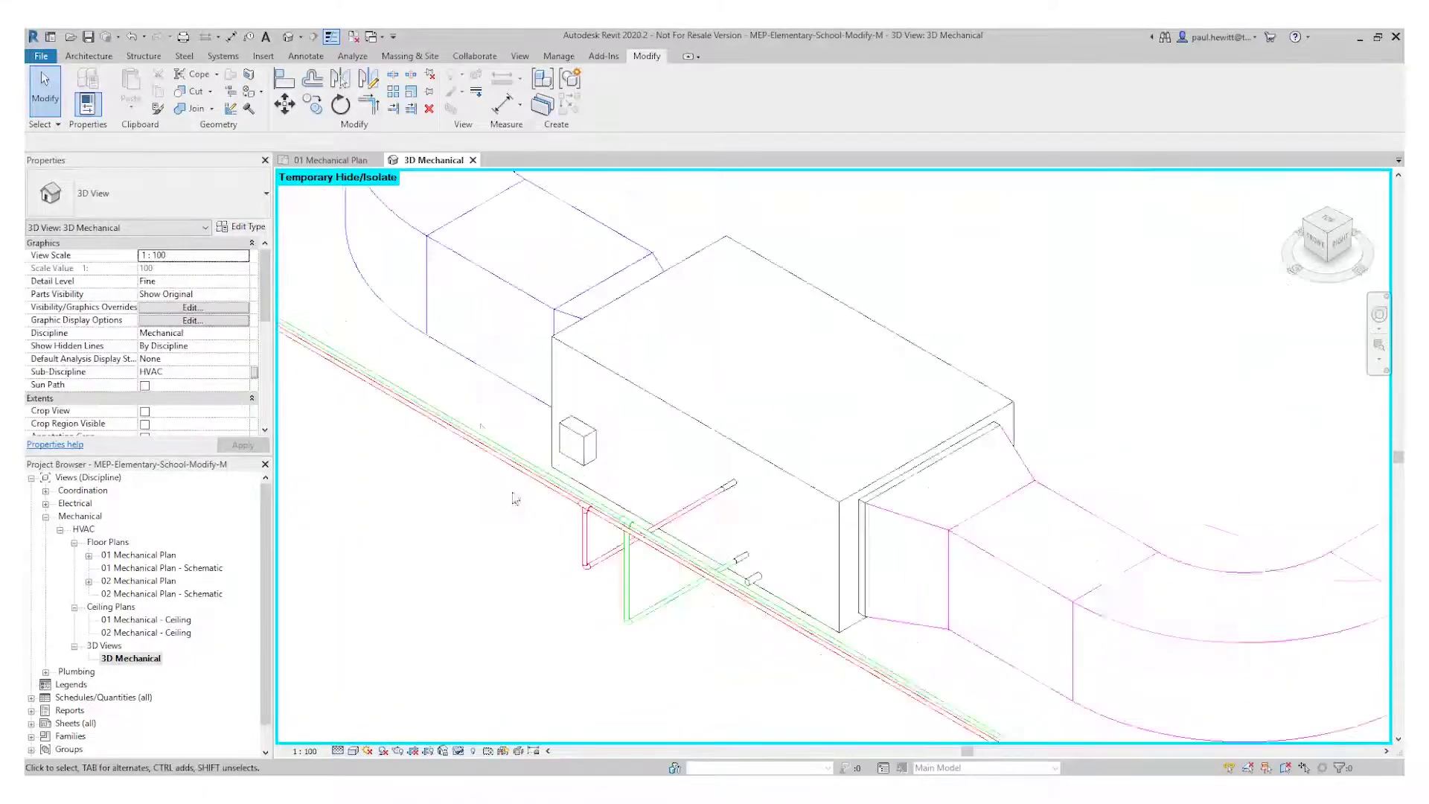
{"action": "scroll", "coordinate": [573, 480], "scroll_direction": "down", "scroll_amount": 5}
{"action": "scroll", "coordinate": [1174, 722], "scroll_direction": "up", "scroll_amount": 5}
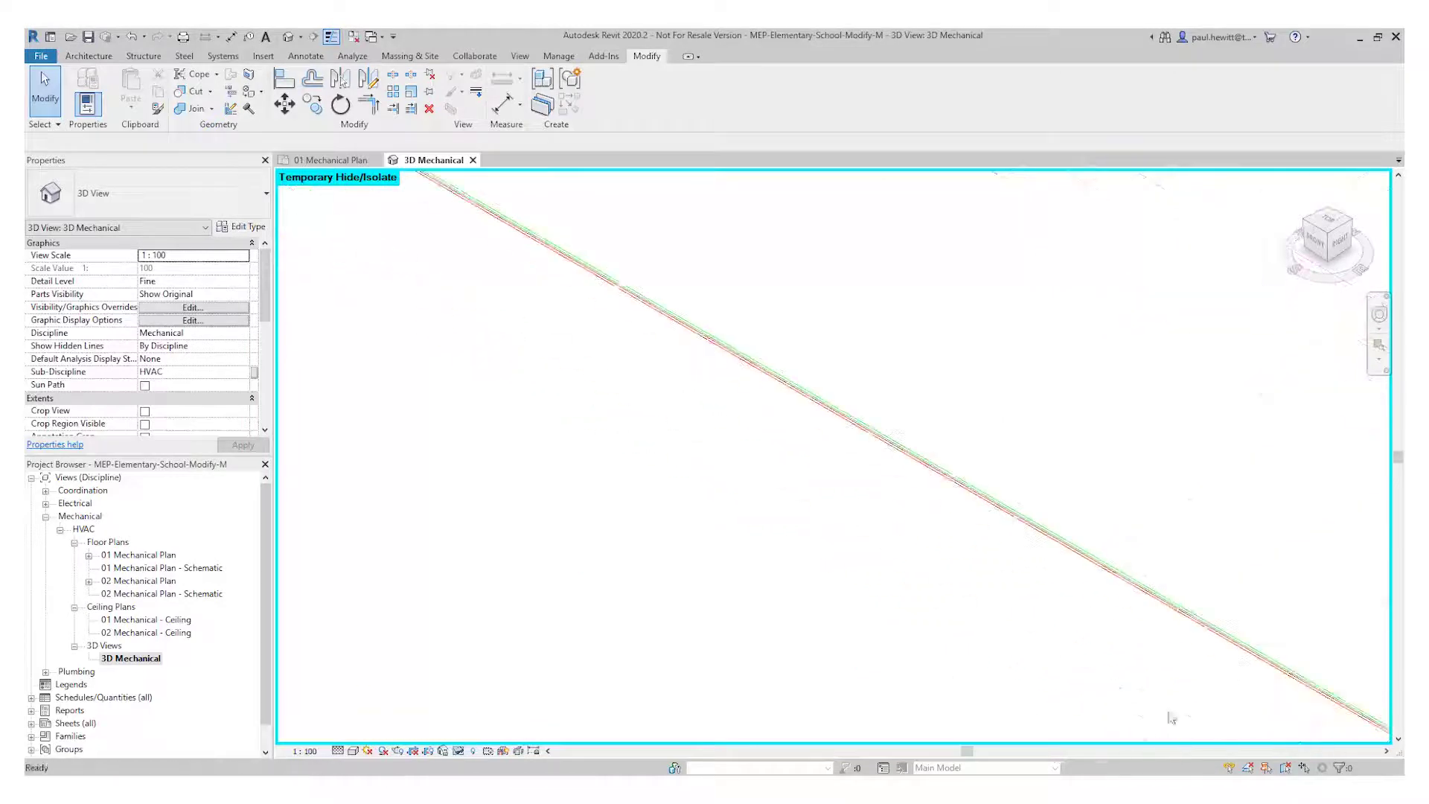
{"action": "scroll", "coordinate": [752, 491], "scroll_direction": "down", "scroll_amount": 5}
{"action": "scroll", "coordinate": [335, 264], "scroll_direction": "up", "scroll_amount": 3}
{"action": "scroll", "coordinate": [440, 328], "scroll_direction": "down", "scroll_amount": 6}
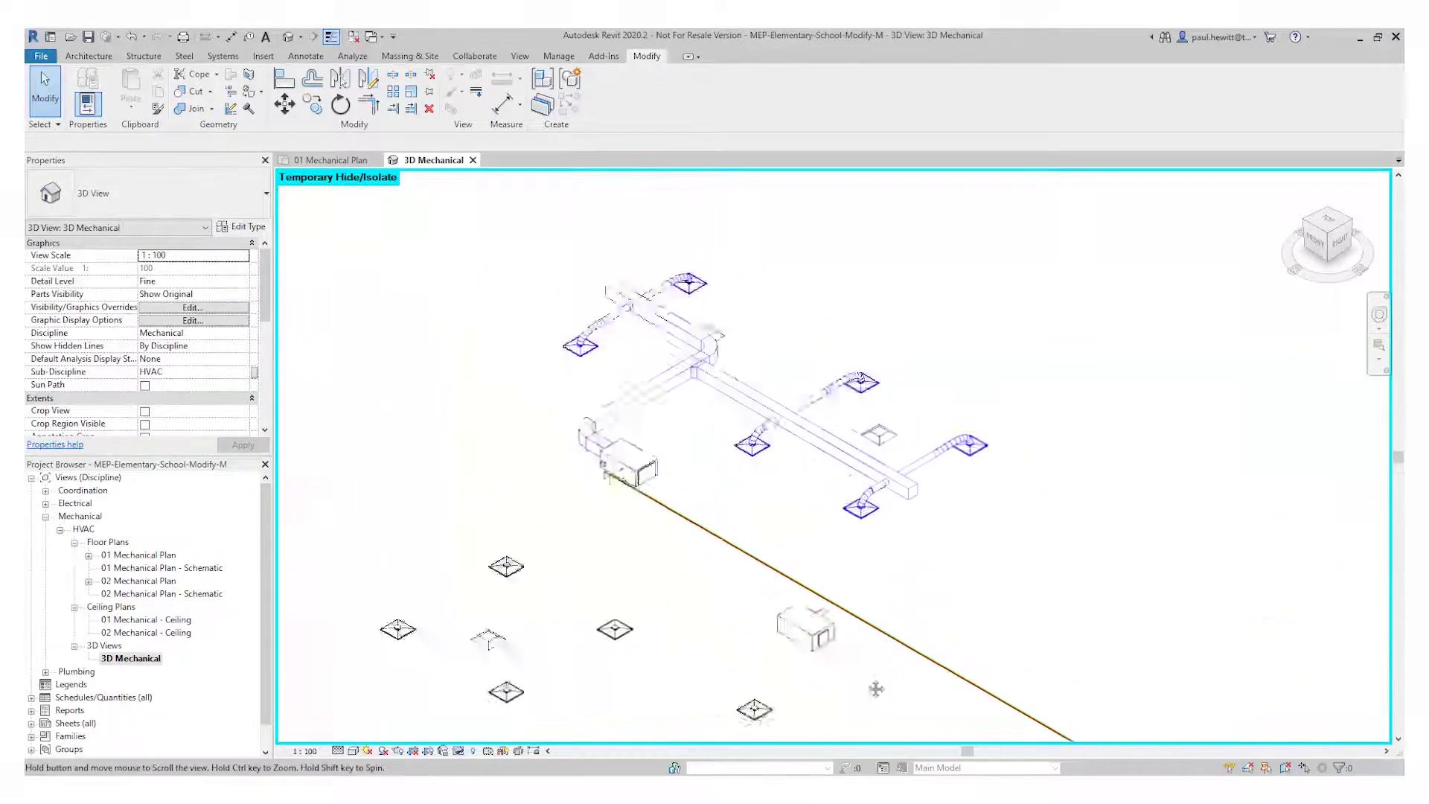
{"action": "scroll", "coordinate": [876, 705], "scroll_direction": "up", "scroll_amount": 2}
{"action": "scroll", "coordinate": [748, 536], "scroll_direction": "up", "scroll_amount": 4}
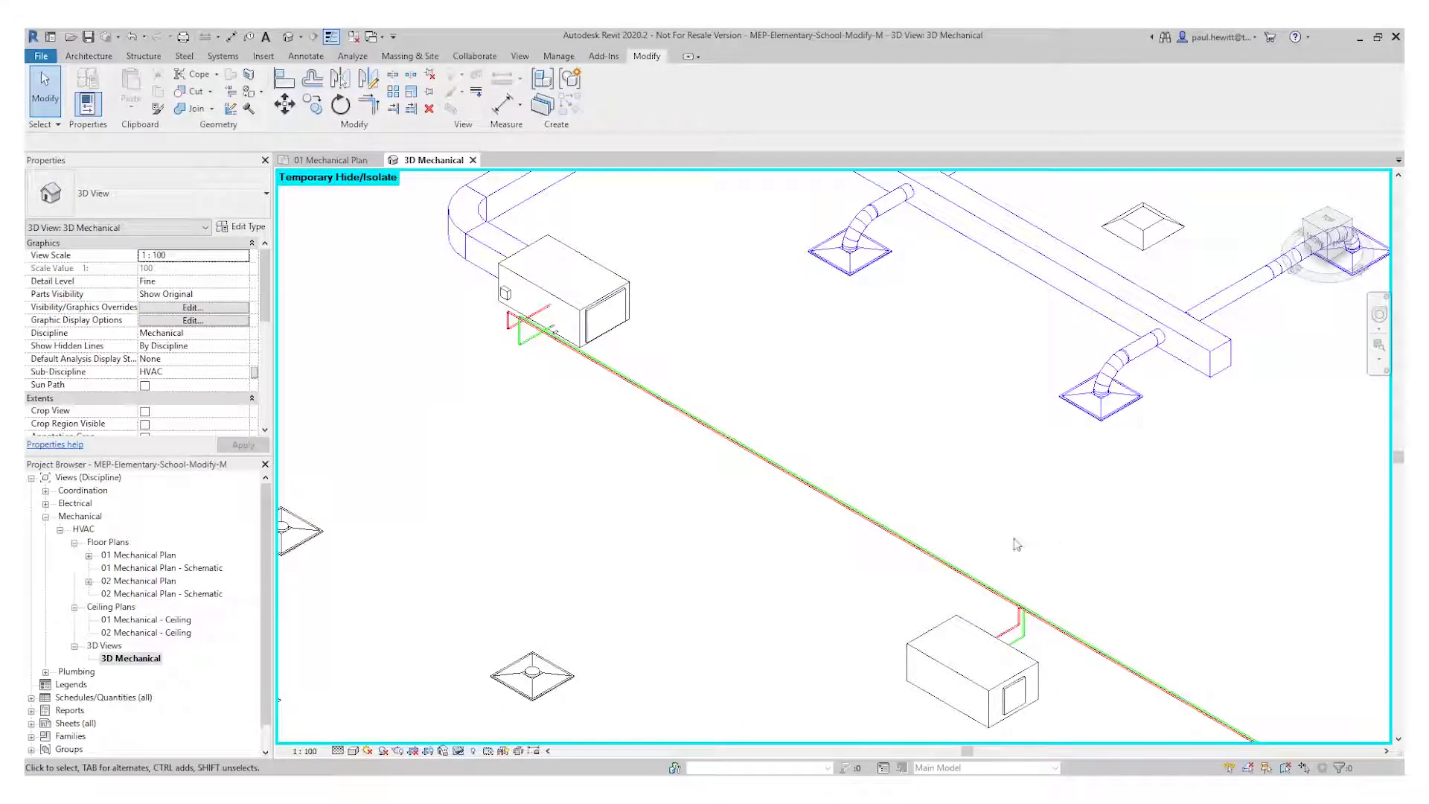
{"action": "scroll", "coordinate": [839, 466], "scroll_direction": "down", "scroll_amount": 5}
{"action": "middle_click_drag", "start_coordinate": [889, 536], "coordinate": [804, 612]}
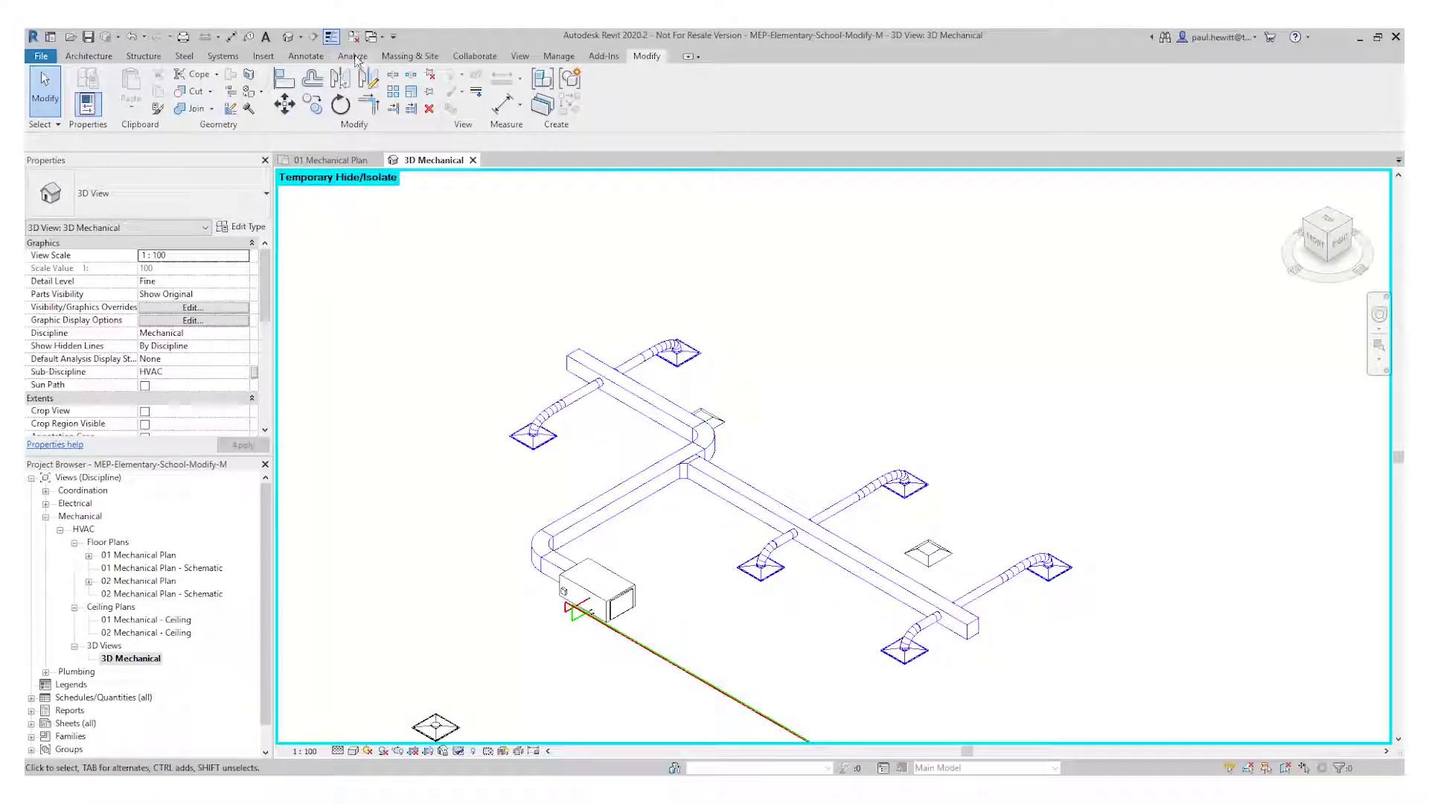
Turn on Show Disconnects for the Duct category only
{"action": "left_click", "coordinate": [353, 56]}
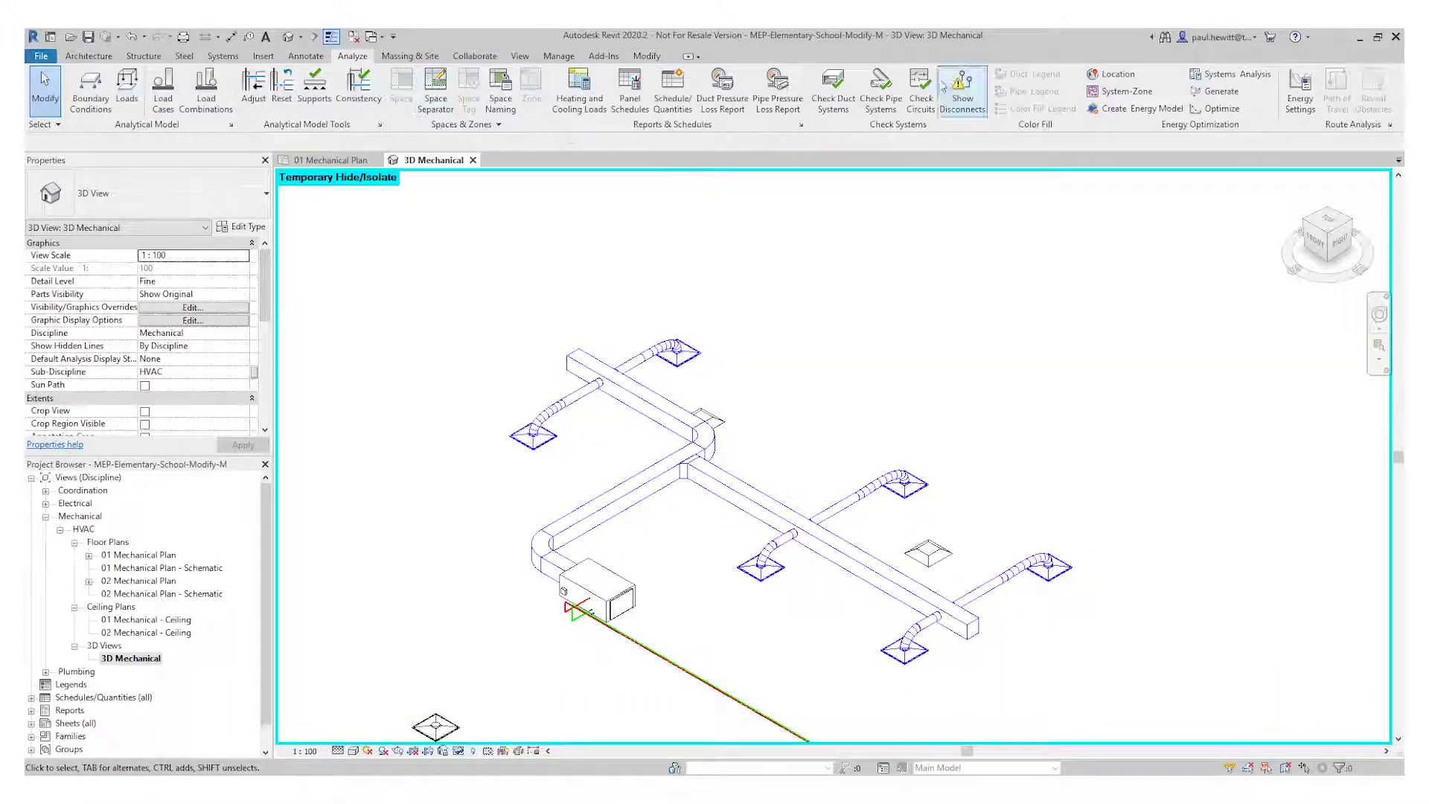
{"action": "left_click", "coordinate": [965, 92]}
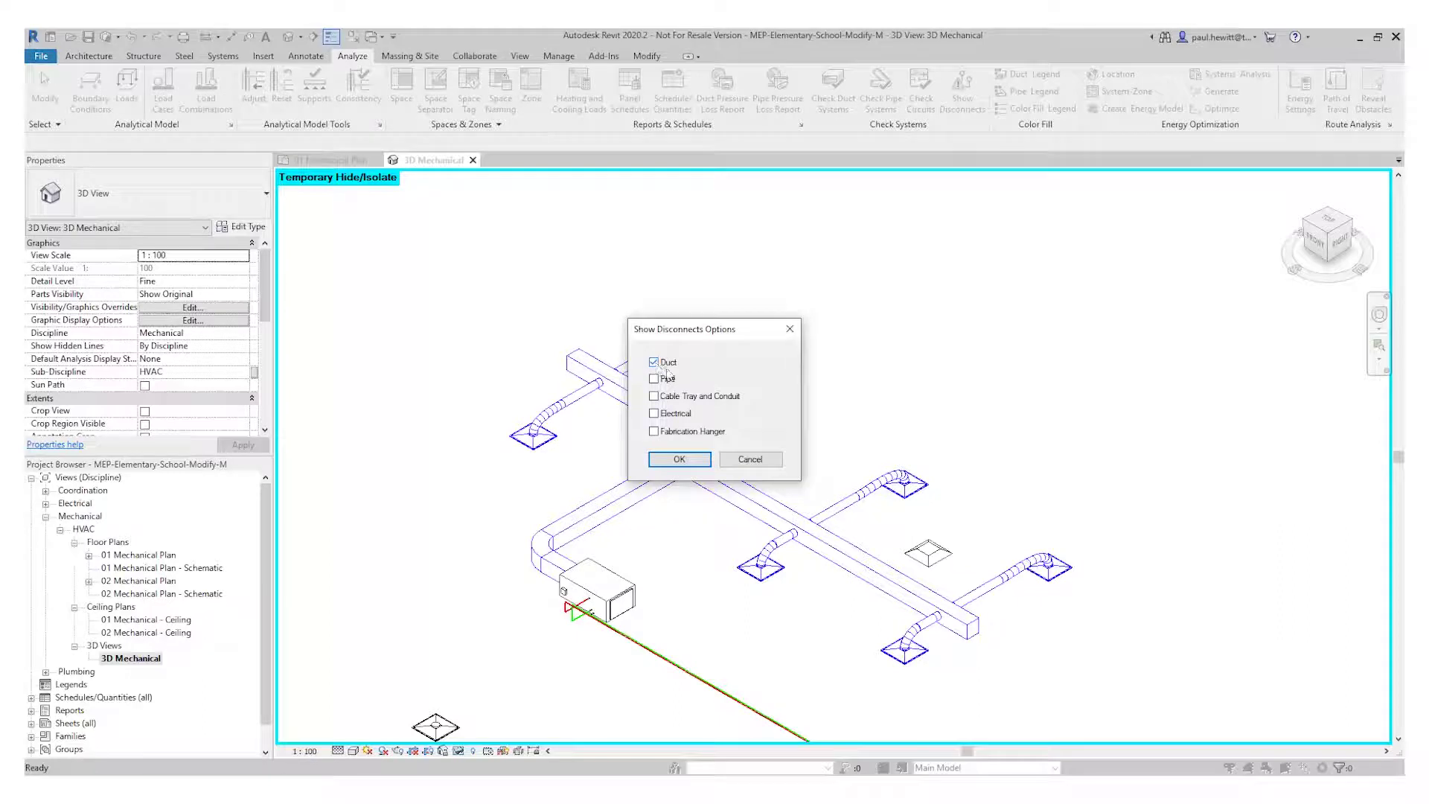
{"action": "left_click", "coordinate": [672, 460]}
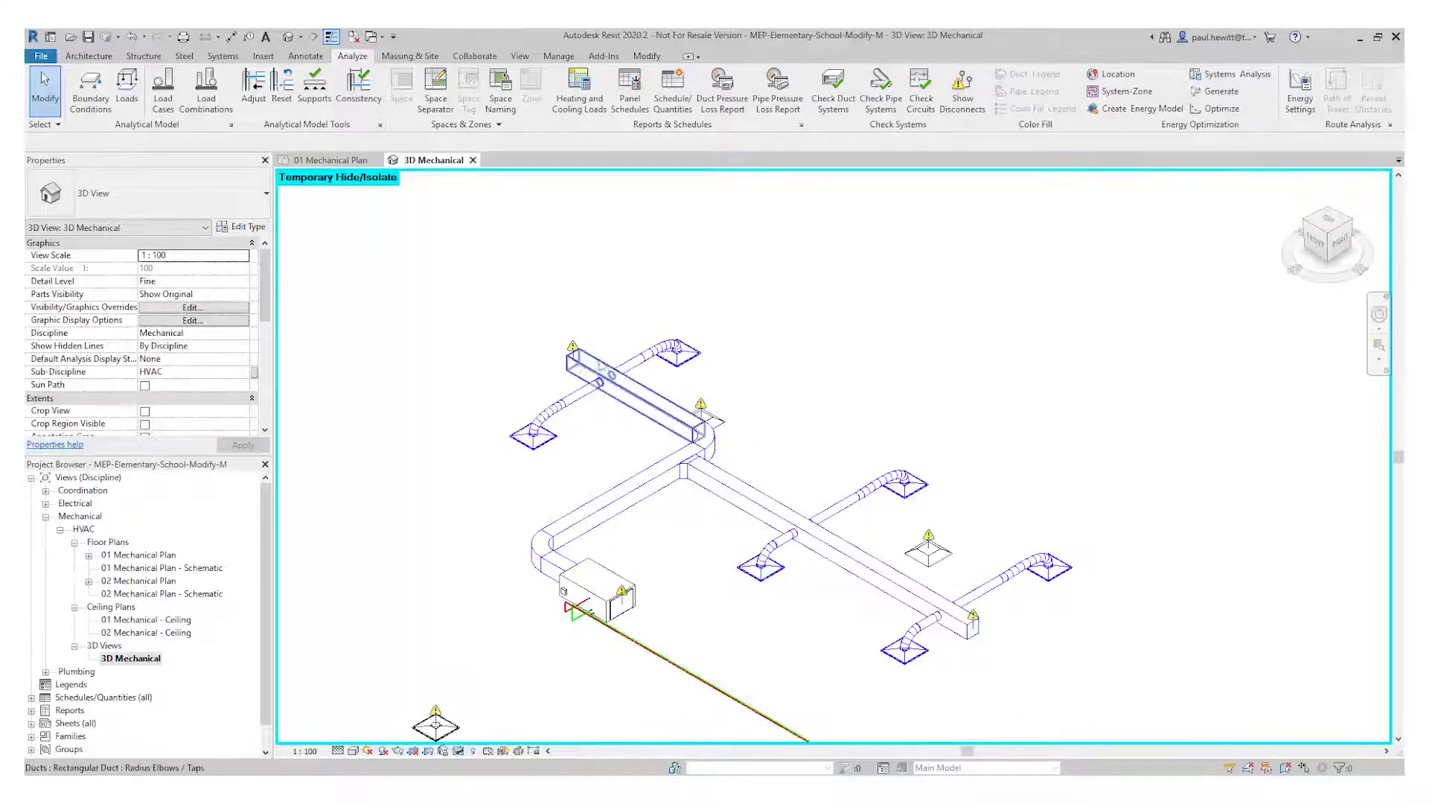
Cap the open end of the shorter rectangular duct branch beyond the elbow, at its flagged free end
{"action": "scroll", "coordinate": [594, 372], "scroll_direction": "up", "scroll_amount": 5}
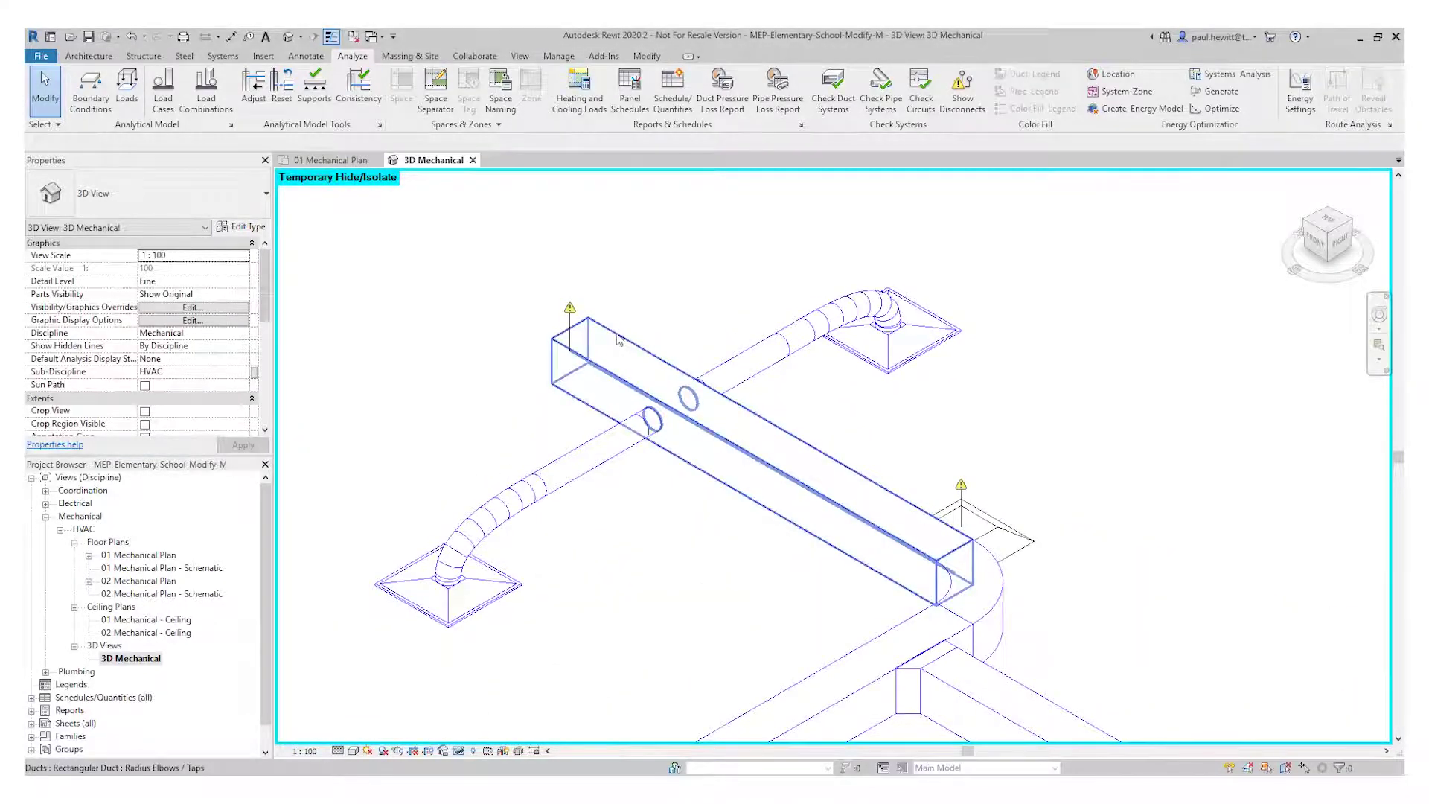
{"action": "left_click", "coordinate": [618, 341]}
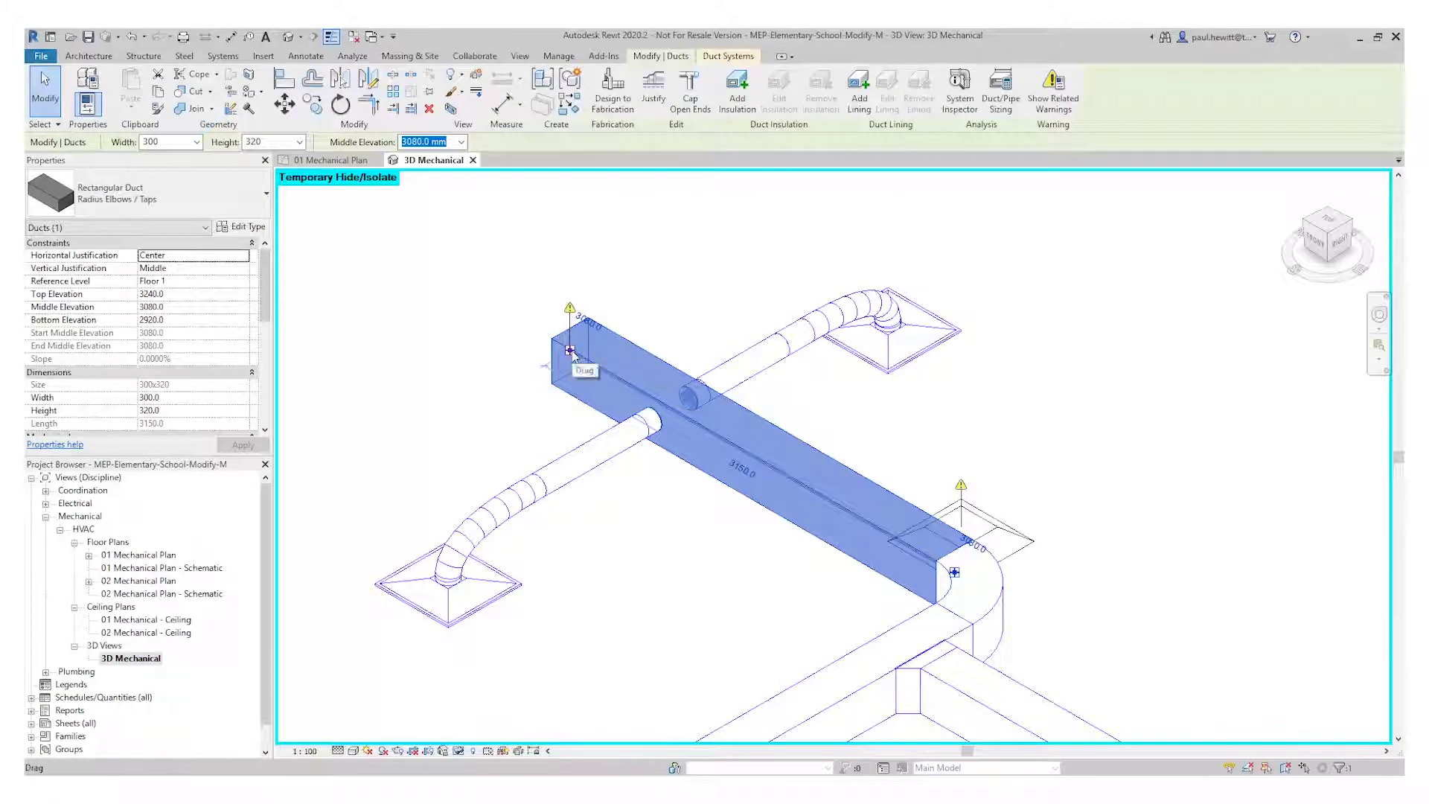
{"action": "right_click", "coordinate": [572, 355]}
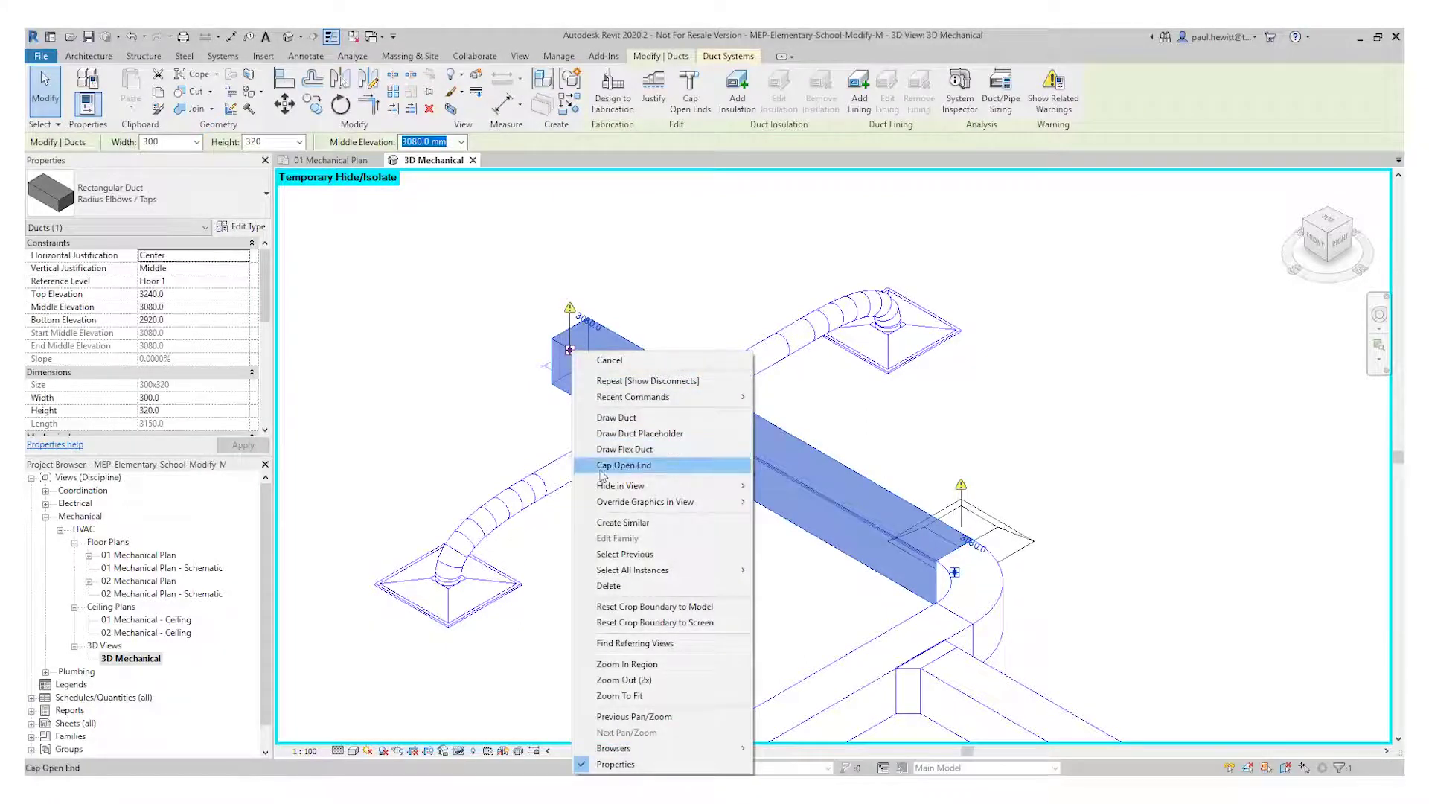
{"action": "left_click", "coordinate": [671, 466]}
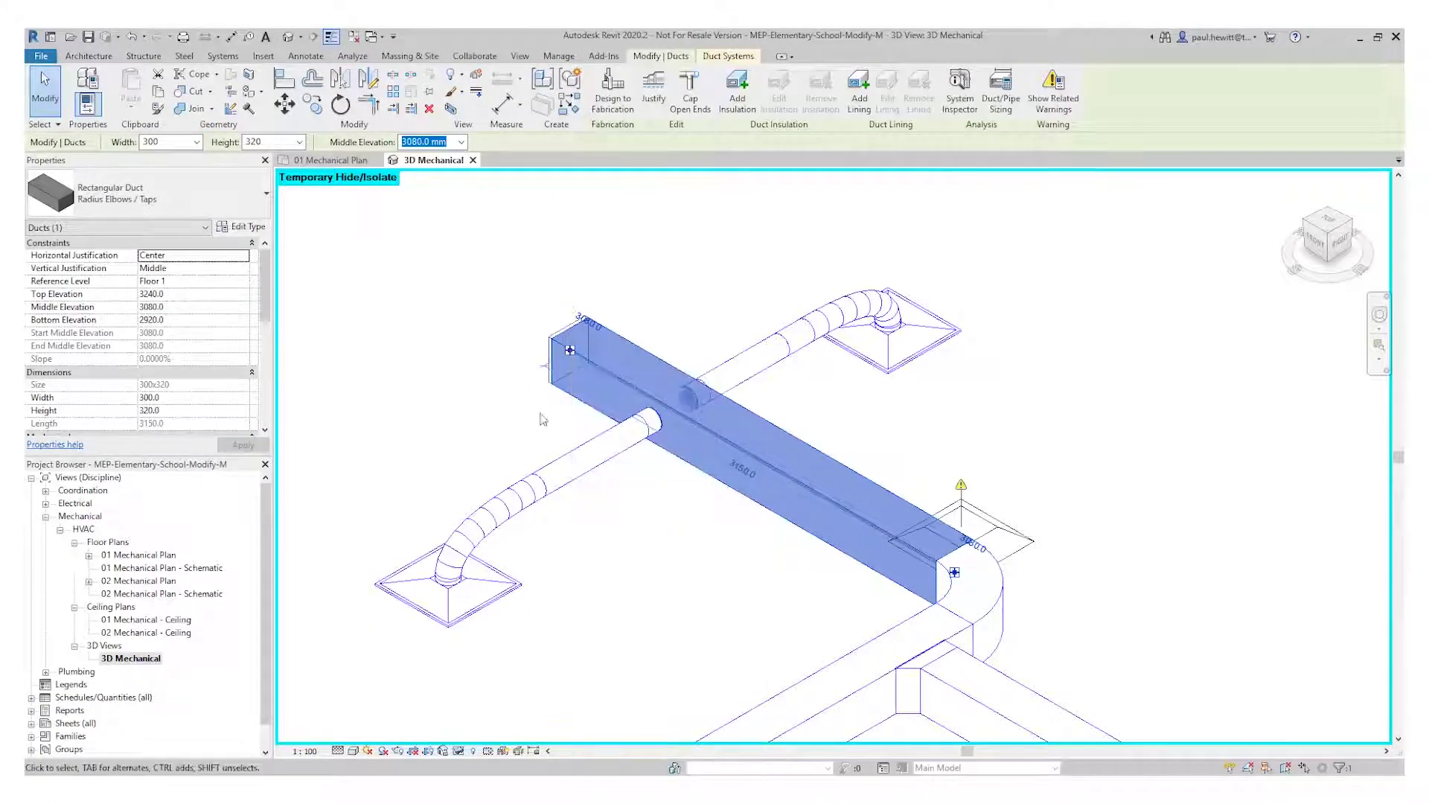
{"action": "scroll", "coordinate": [548, 339], "scroll_direction": "up", "scroll_amount": 5}
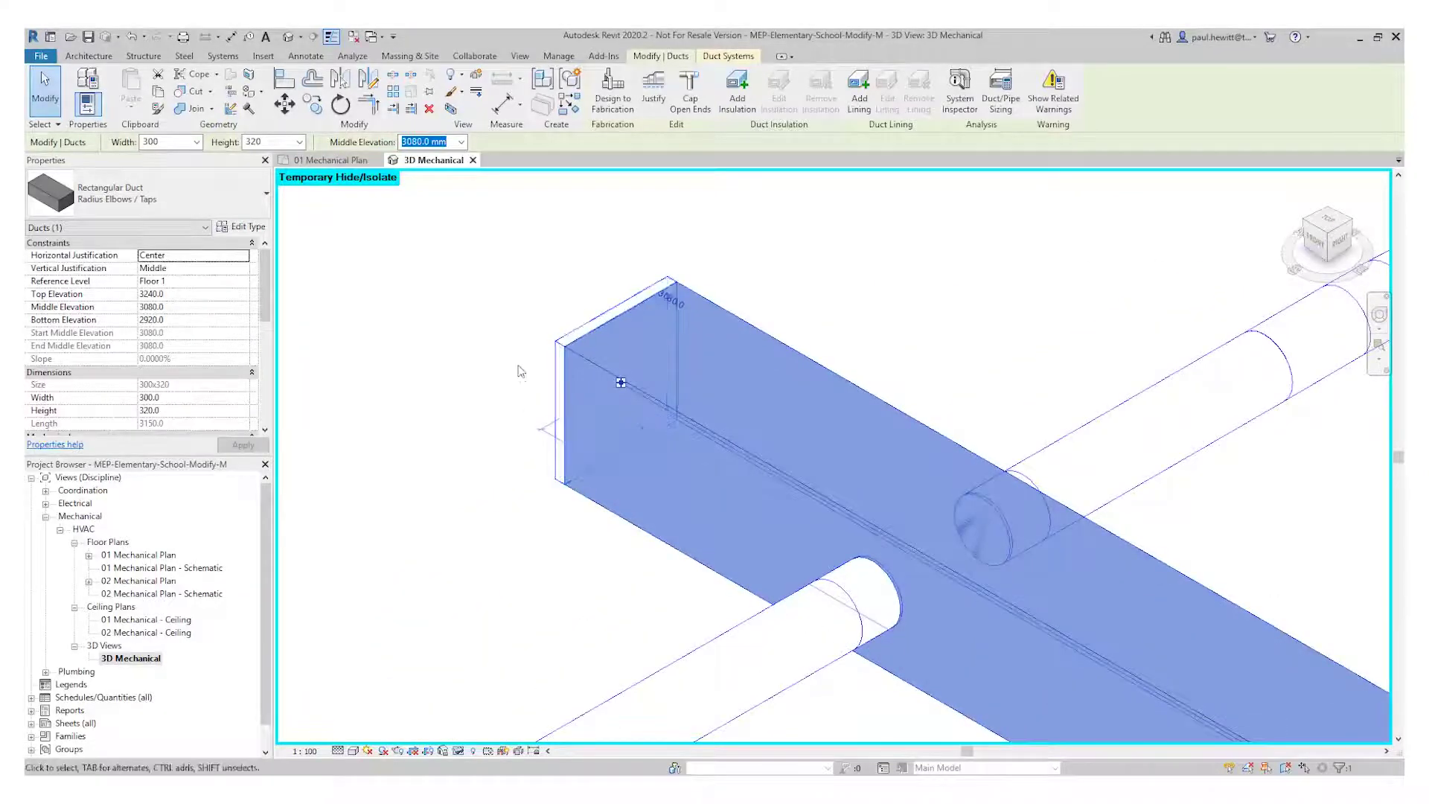
Select the long straight rectangular duct serving four diffusers and cap its open end
{"action": "scroll", "coordinate": [594, 422], "scroll_direction": "down", "scroll_amount": 5}
{"action": "scroll", "coordinate": [911, 532], "scroll_direction": "up", "scroll_amount": 3}
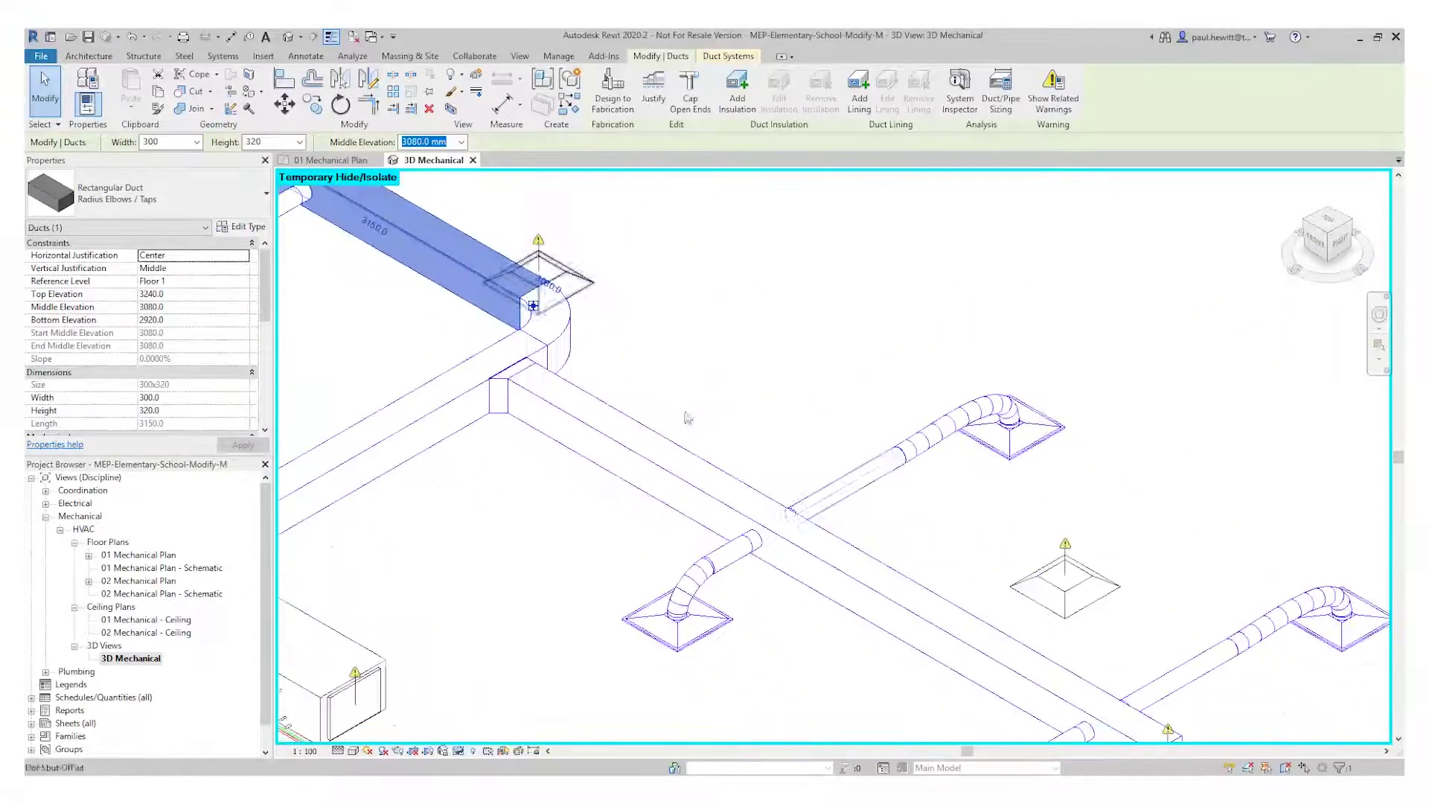
{"action": "middle_click_drag", "start_coordinate": [912, 532], "coordinate": [759, 384]}
{"action": "left_click", "coordinate": [796, 462]}
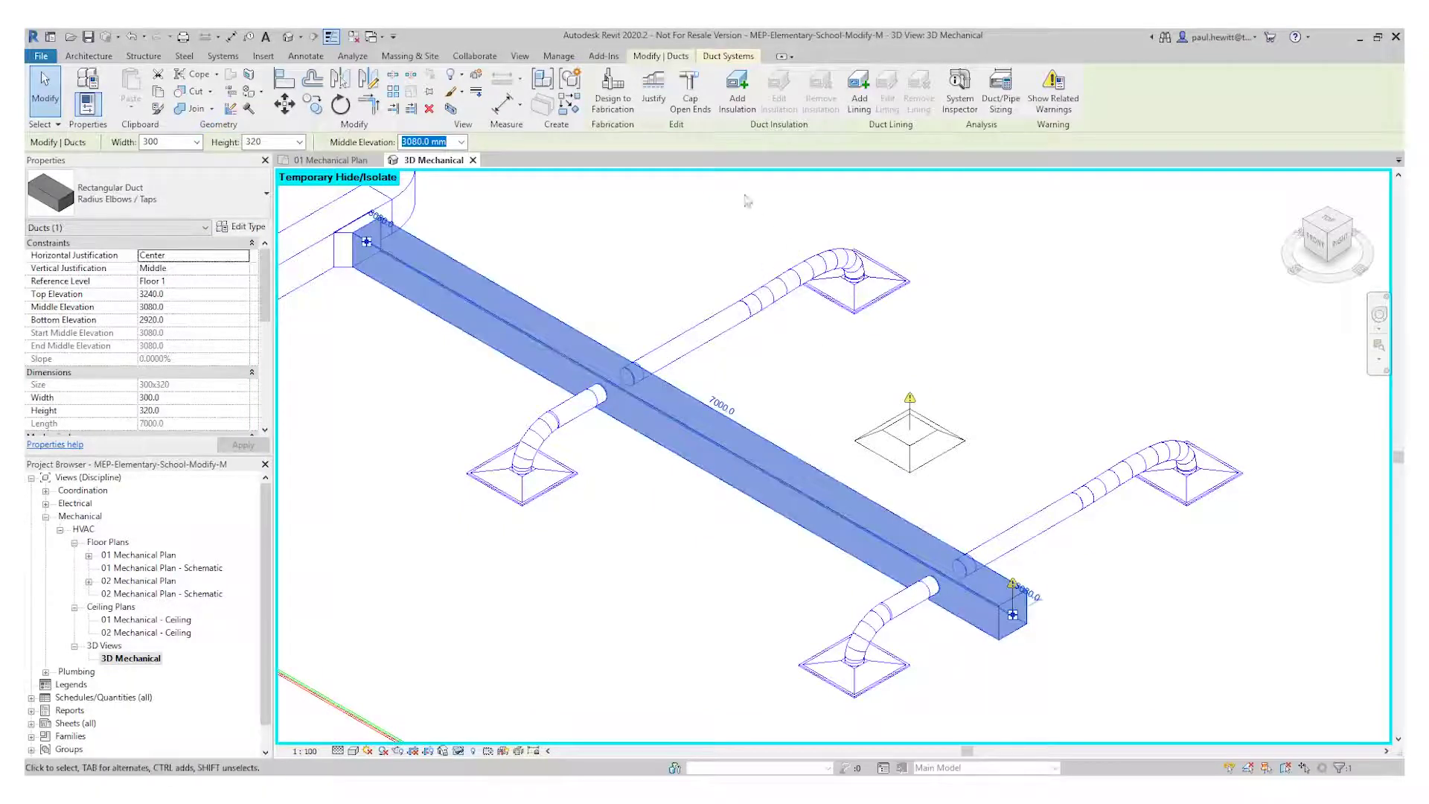
{"action": "left_click", "coordinate": [691, 95]}
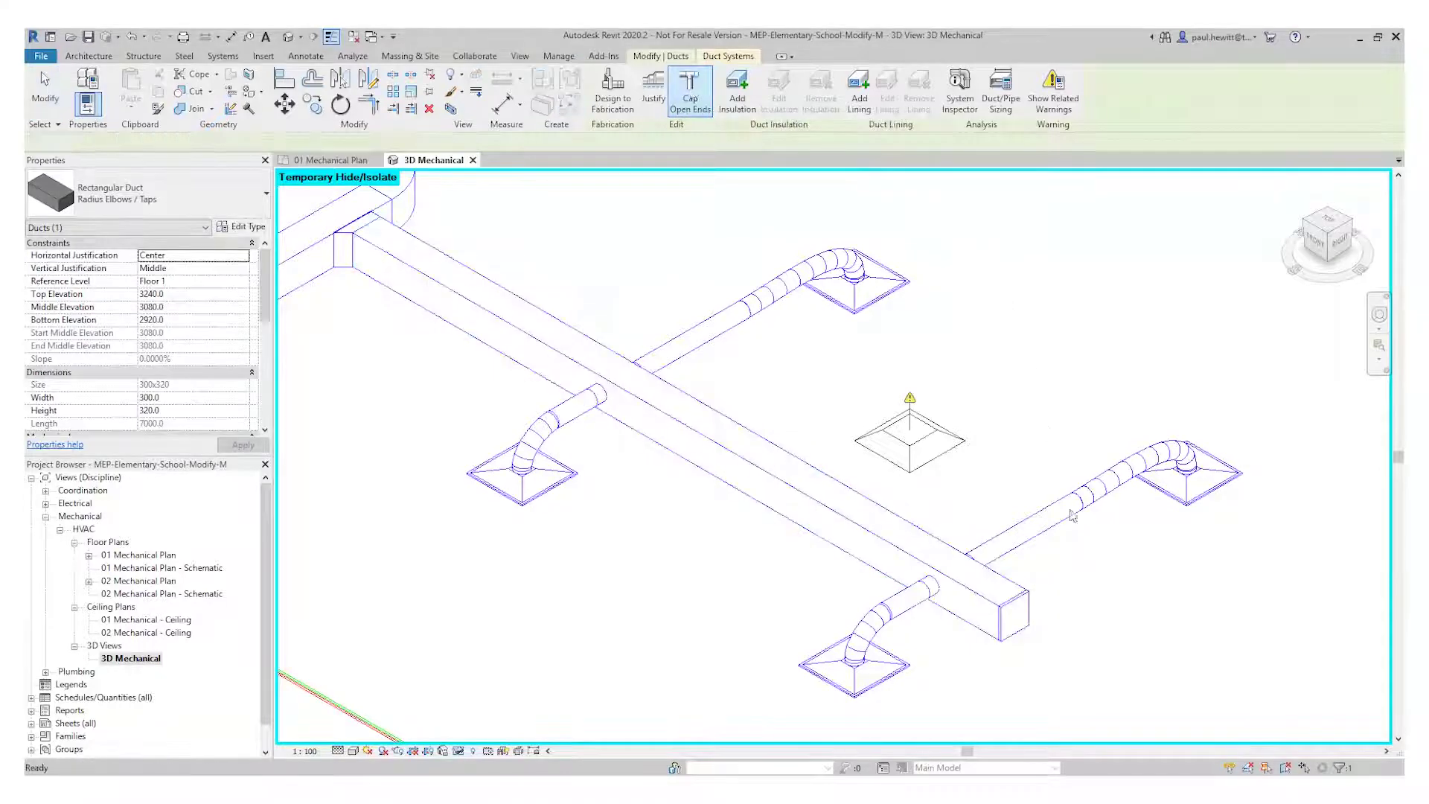
{"action": "key", "text": "ctrl+Left"}
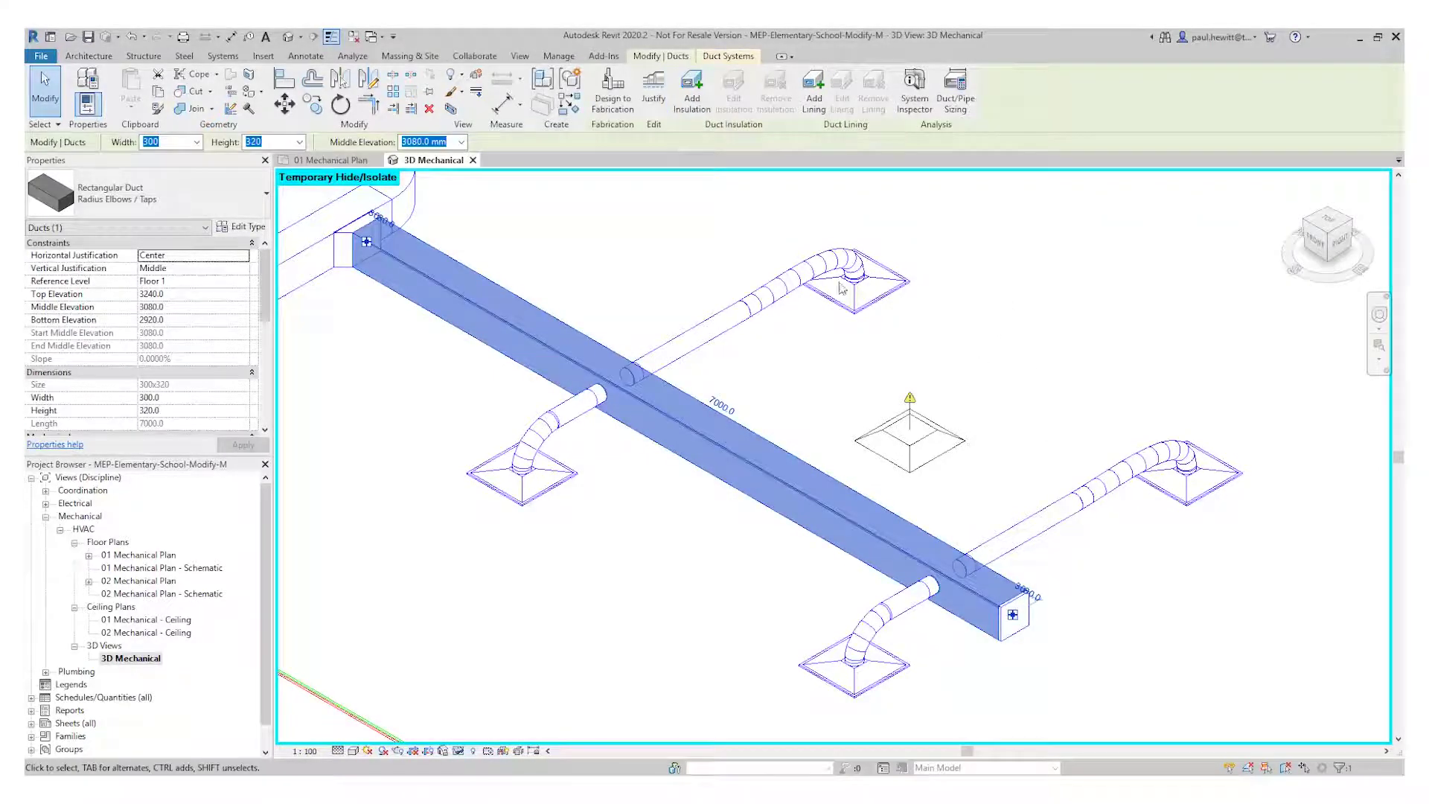
Turn off Show Disconnects for the Duct category
{"action": "left_click", "coordinate": [849, 197]}
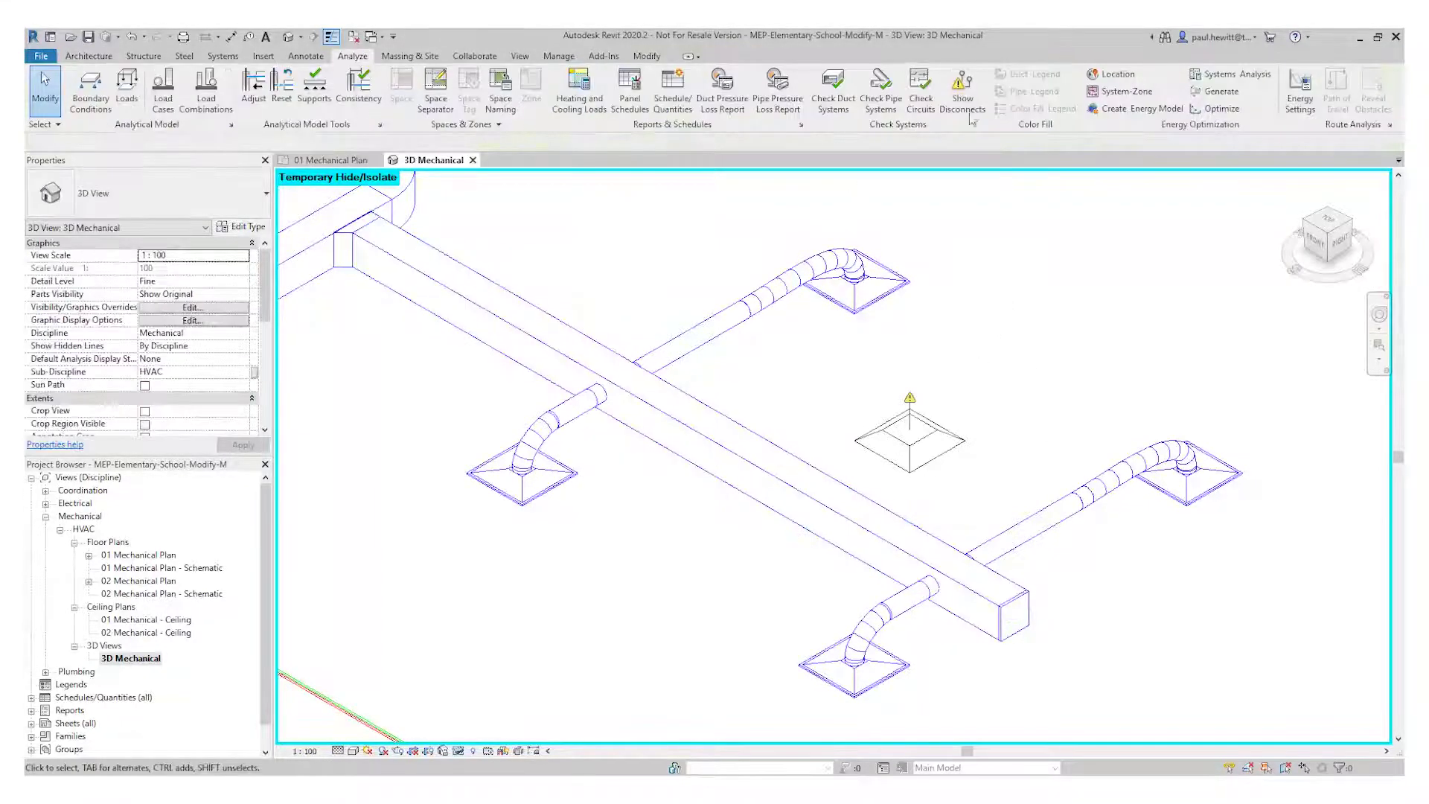
{"action": "left_click", "coordinate": [962, 93]}
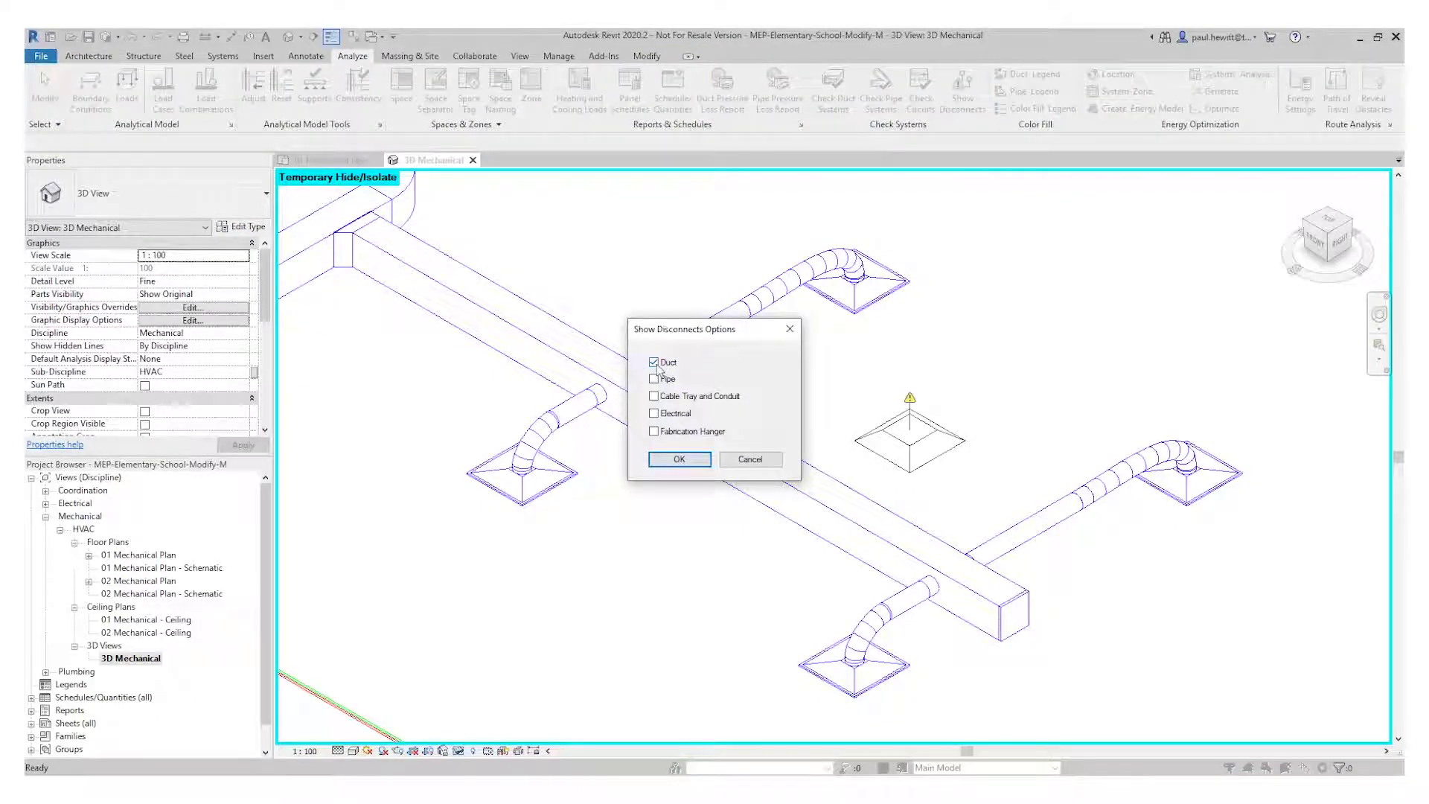
{"action": "left_click", "coordinate": [684, 459]}
{"action": "left_click", "coordinate": [680, 459]}
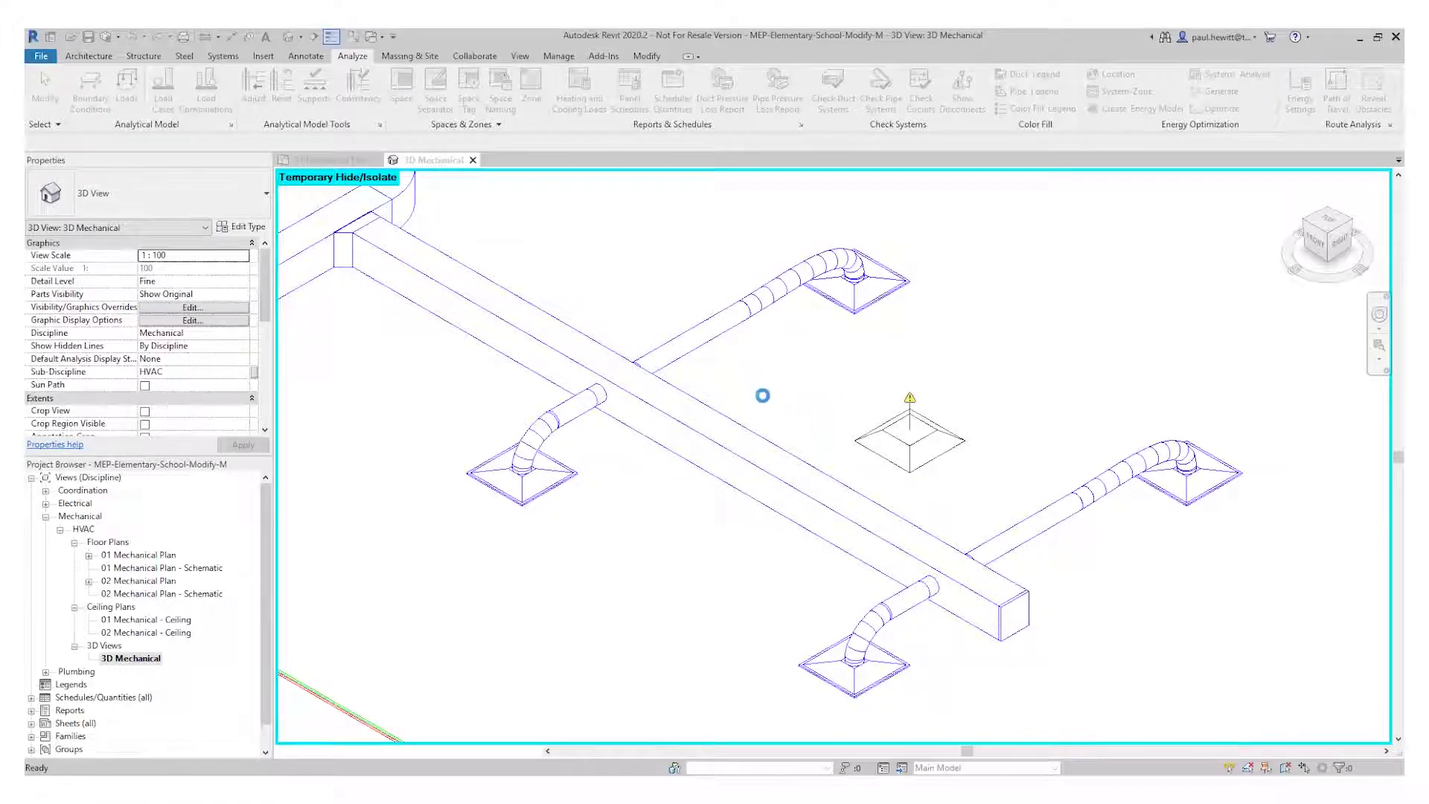
Select the unit's entire supply duct network and size it by velocity only at 5.1 m/s, using Calculated Size Only for branches
{"action": "scroll", "coordinate": [765, 399], "scroll_direction": "down", "scroll_amount": 2}
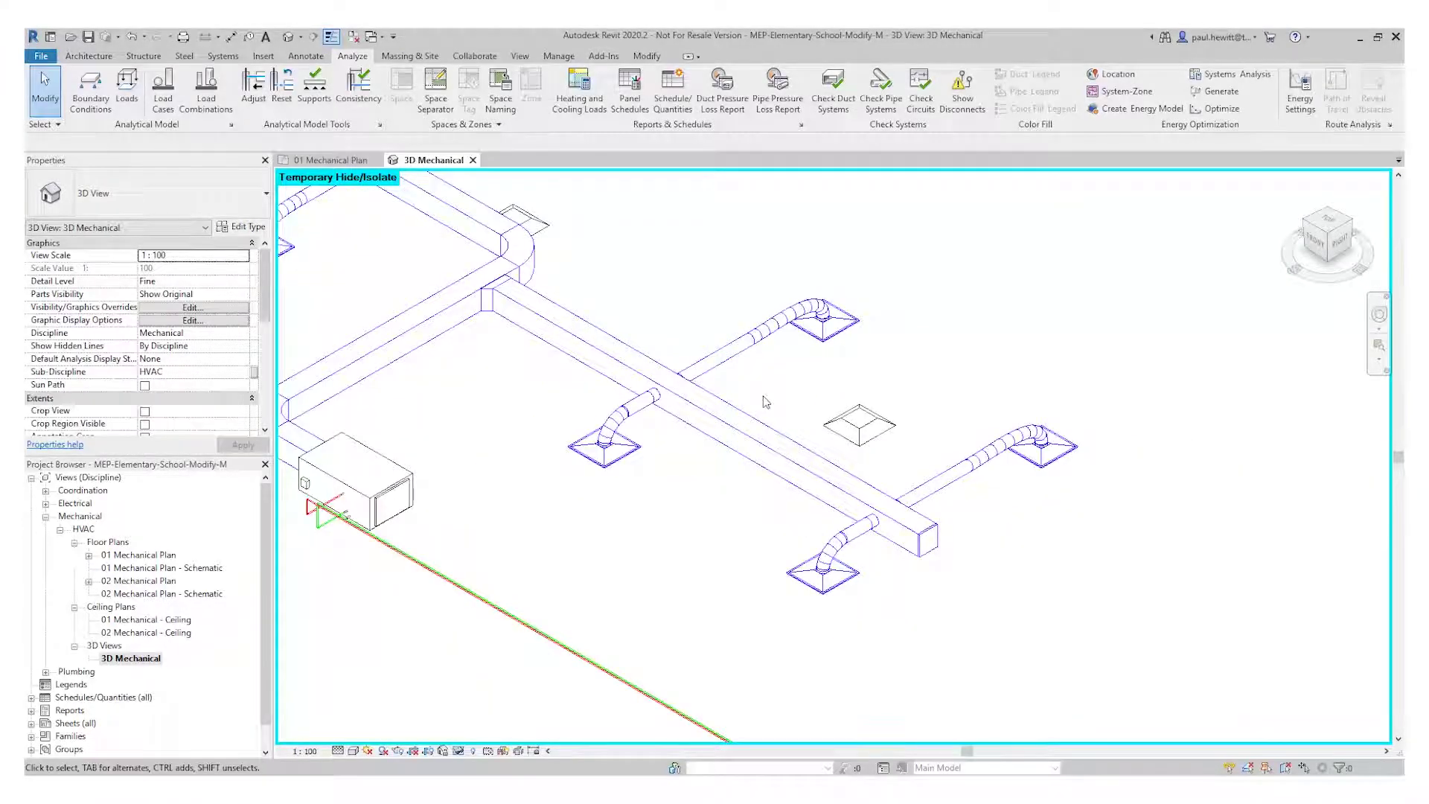
{"action": "scroll", "coordinate": [765, 402], "scroll_direction": "down", "scroll_amount": 3}
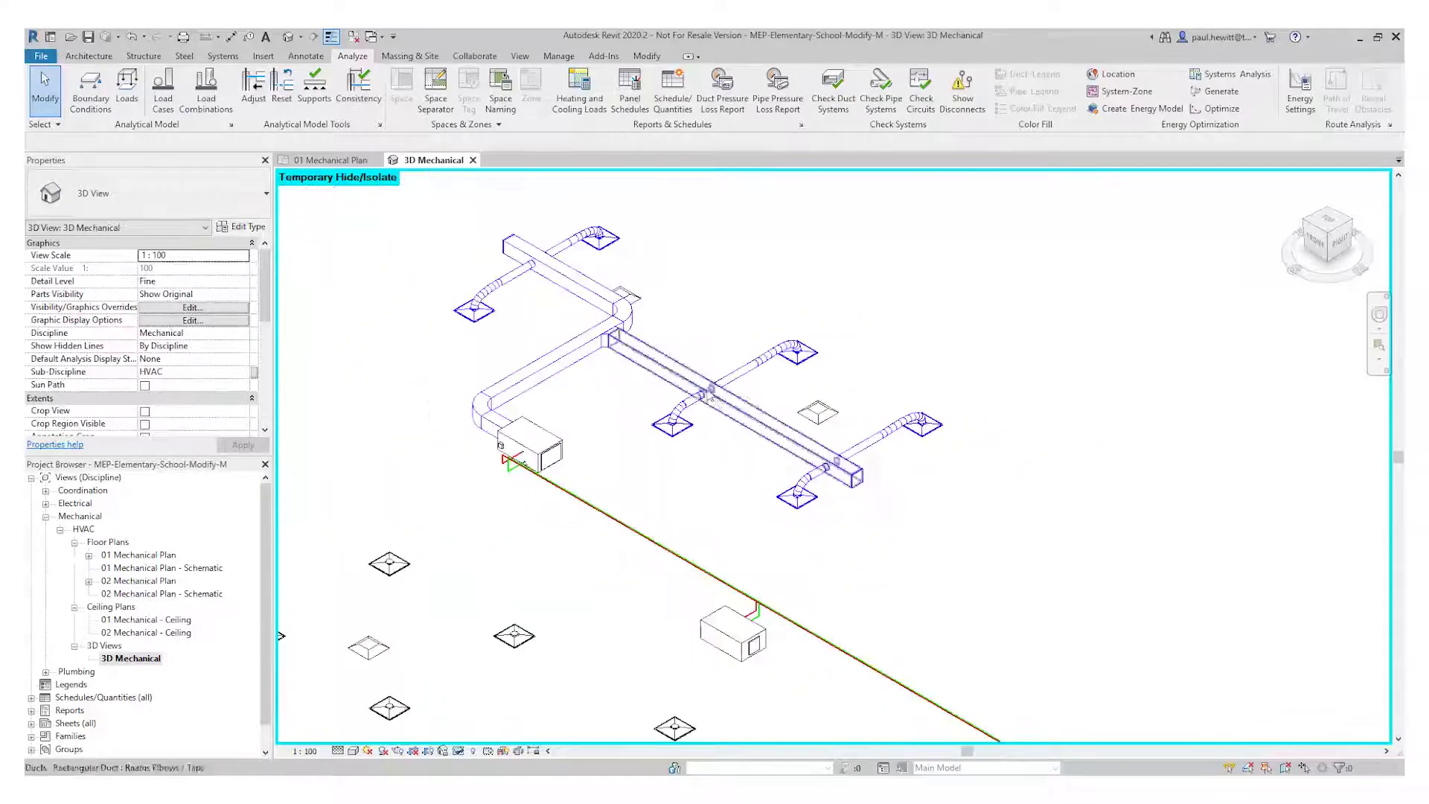
{"action": "middle_click_drag", "start_coordinate": [677, 349], "coordinate": [716, 426]}
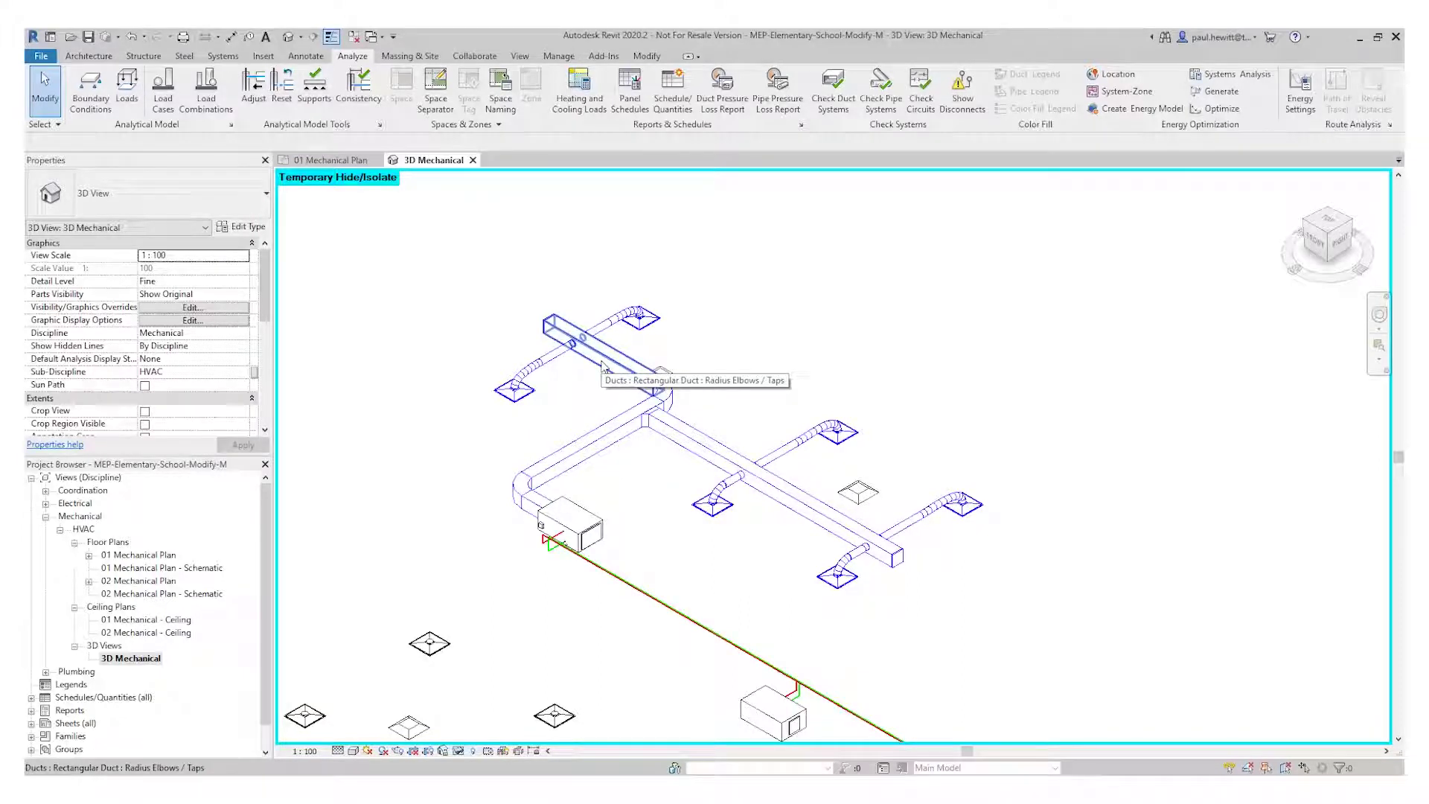
{"action": "key", "text": "Tab"}
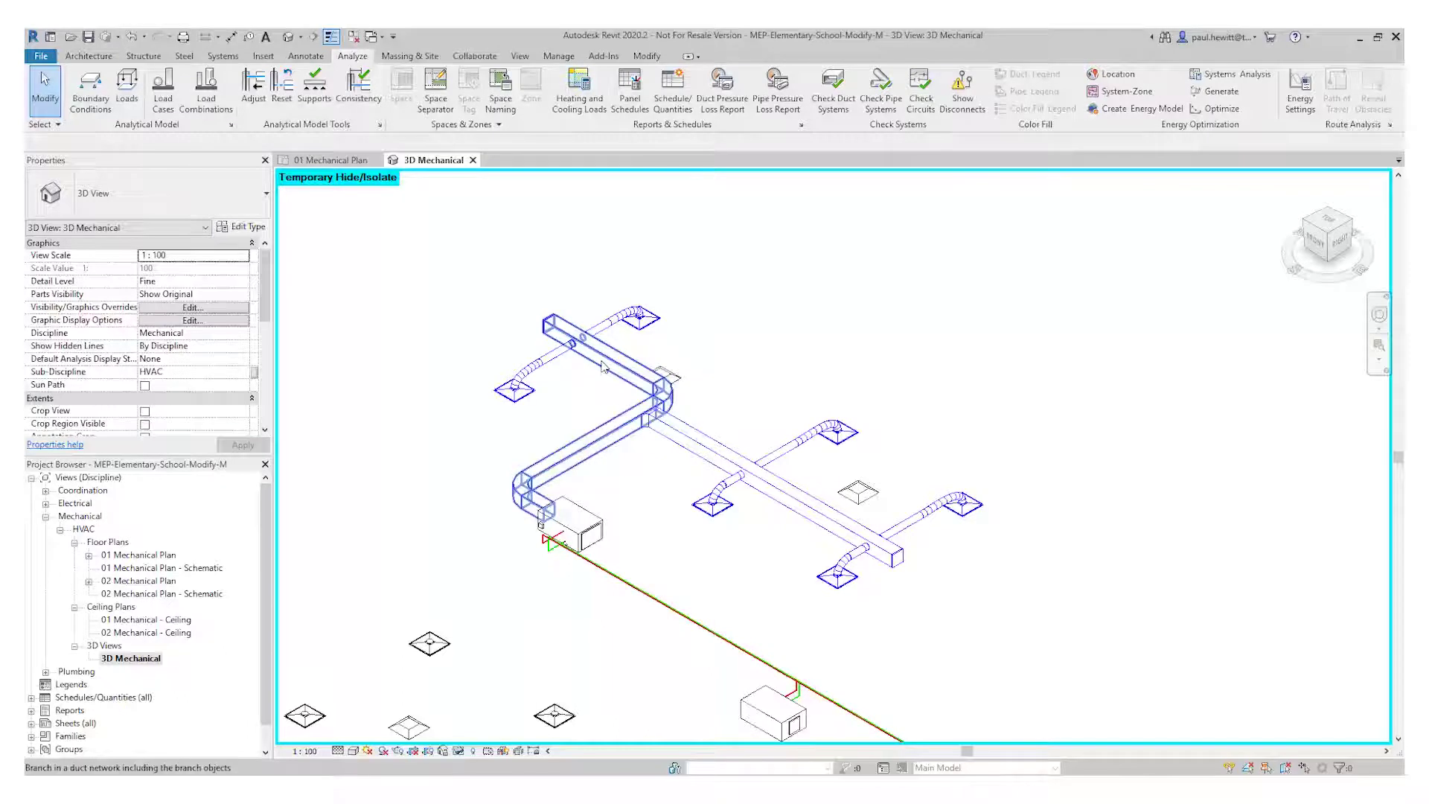
{"action": "left_click", "coordinate": [603, 366]}
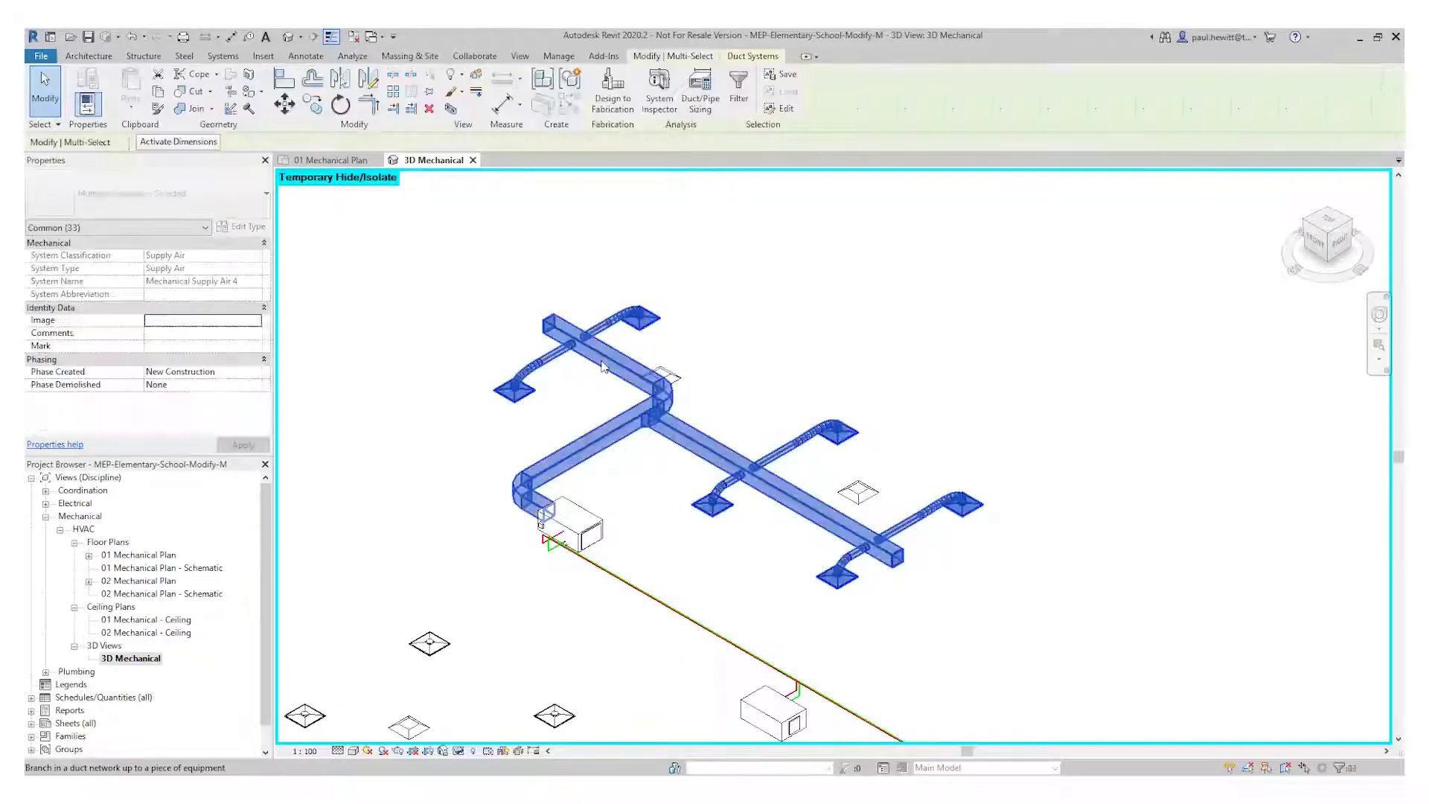
{"action": "left_click", "coordinate": [708, 94]}
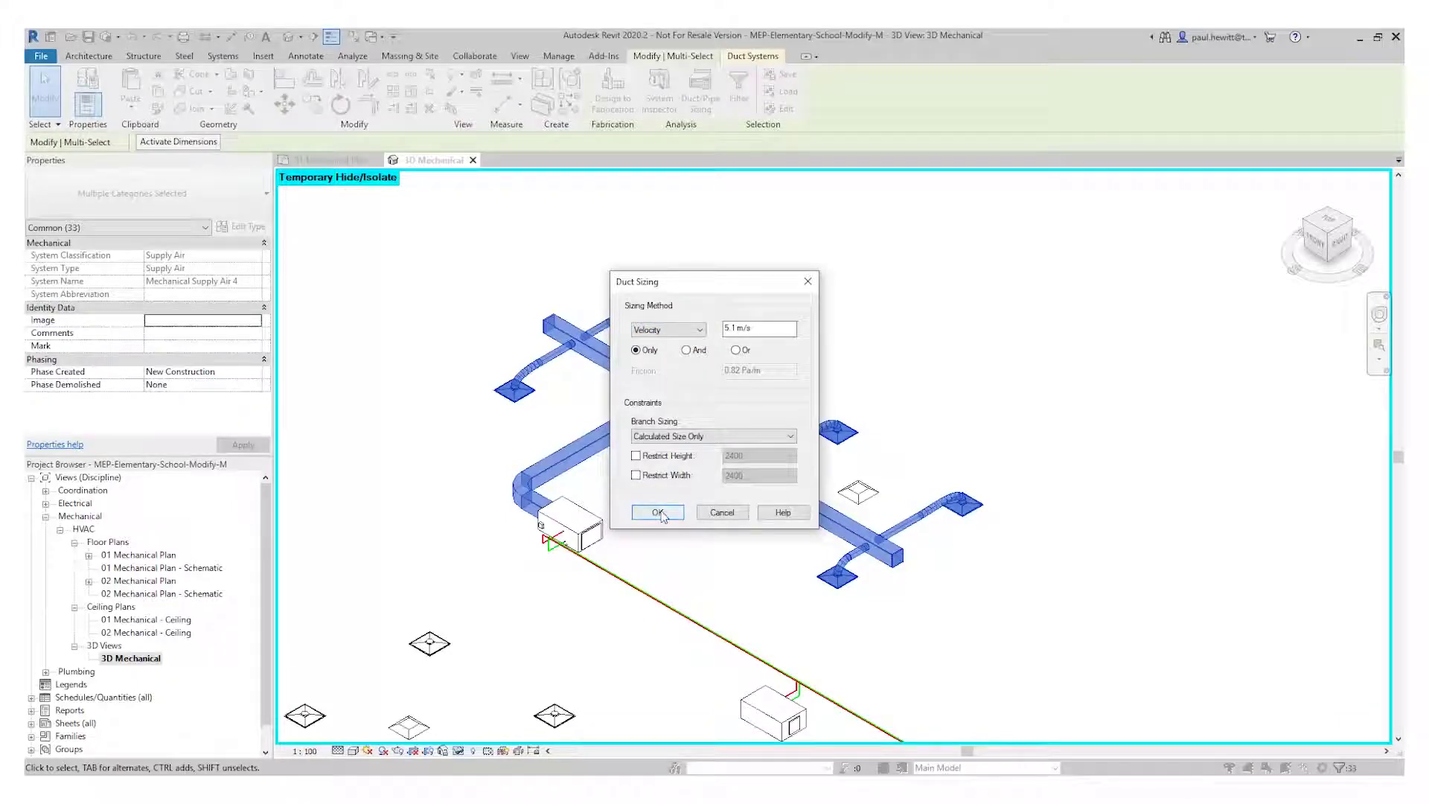
{"action": "left_click", "coordinate": [659, 513]}
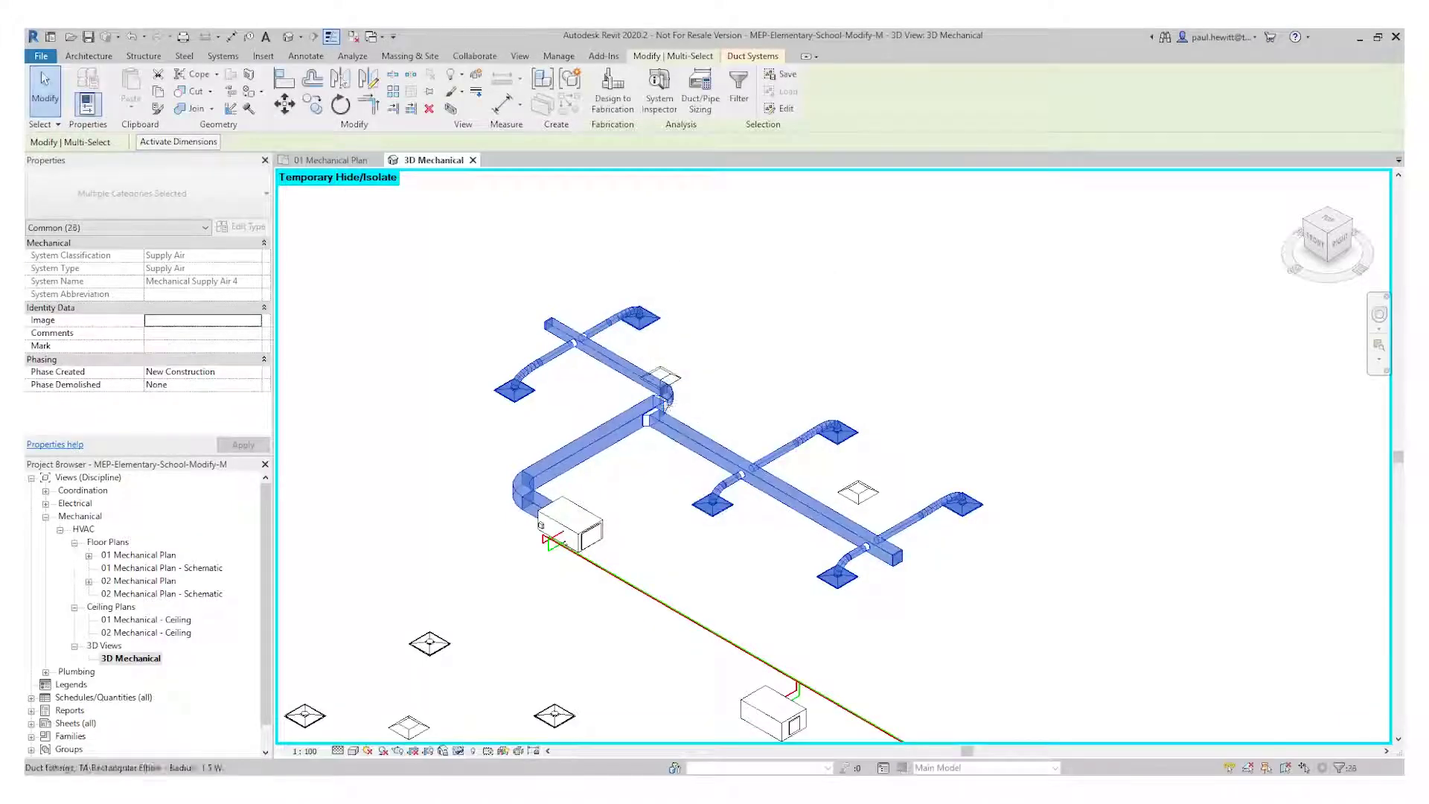
In the 01 Mechanical Plan view, delete the rectangular transition between the elbow and the wider main duct
{"action": "scroll", "coordinate": [658, 414], "scroll_direction": "up", "scroll_amount": 5}
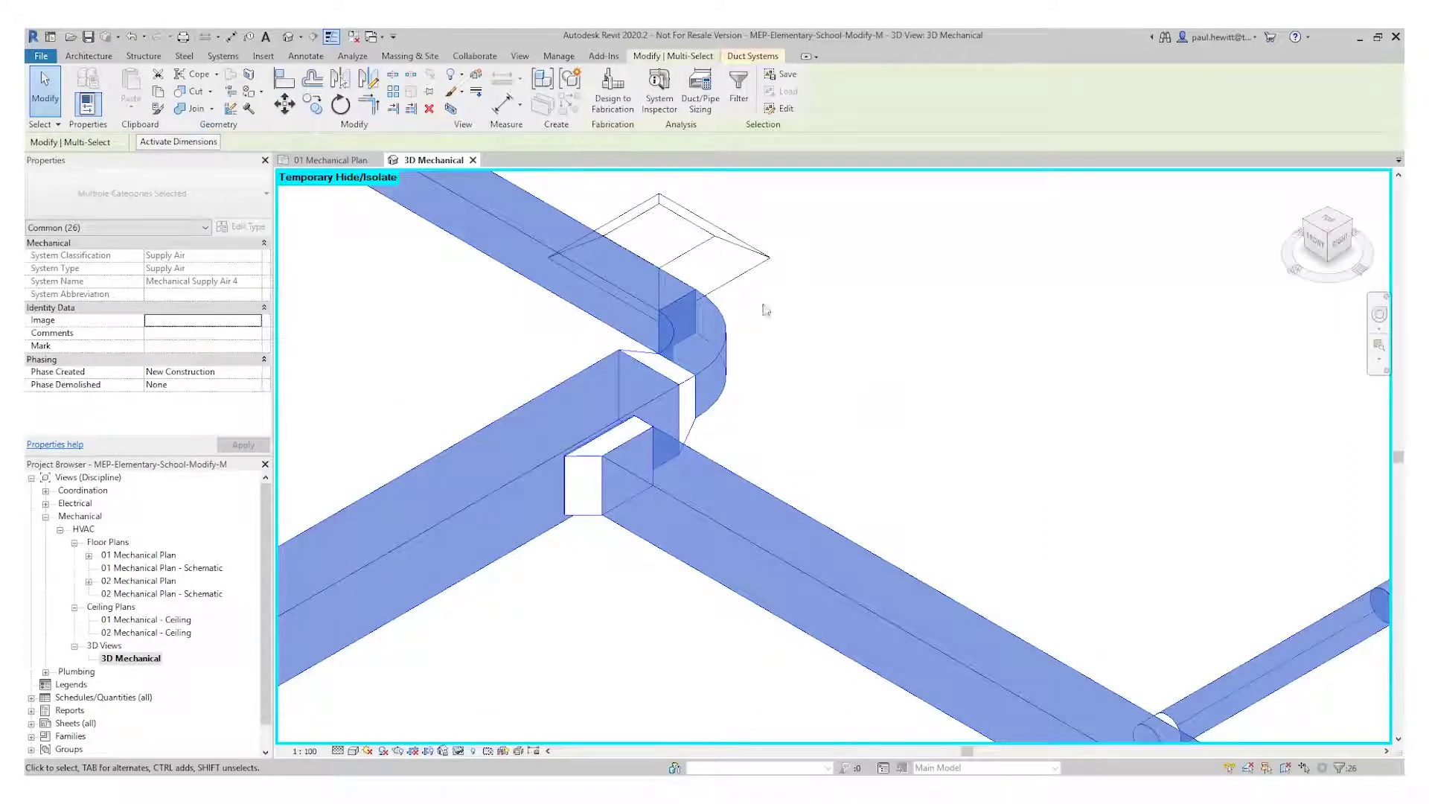
{"action": "left_click", "coordinate": [346, 160]}
{"action": "scroll", "coordinate": [784, 617], "scroll_direction": "down", "scroll_amount": 5}
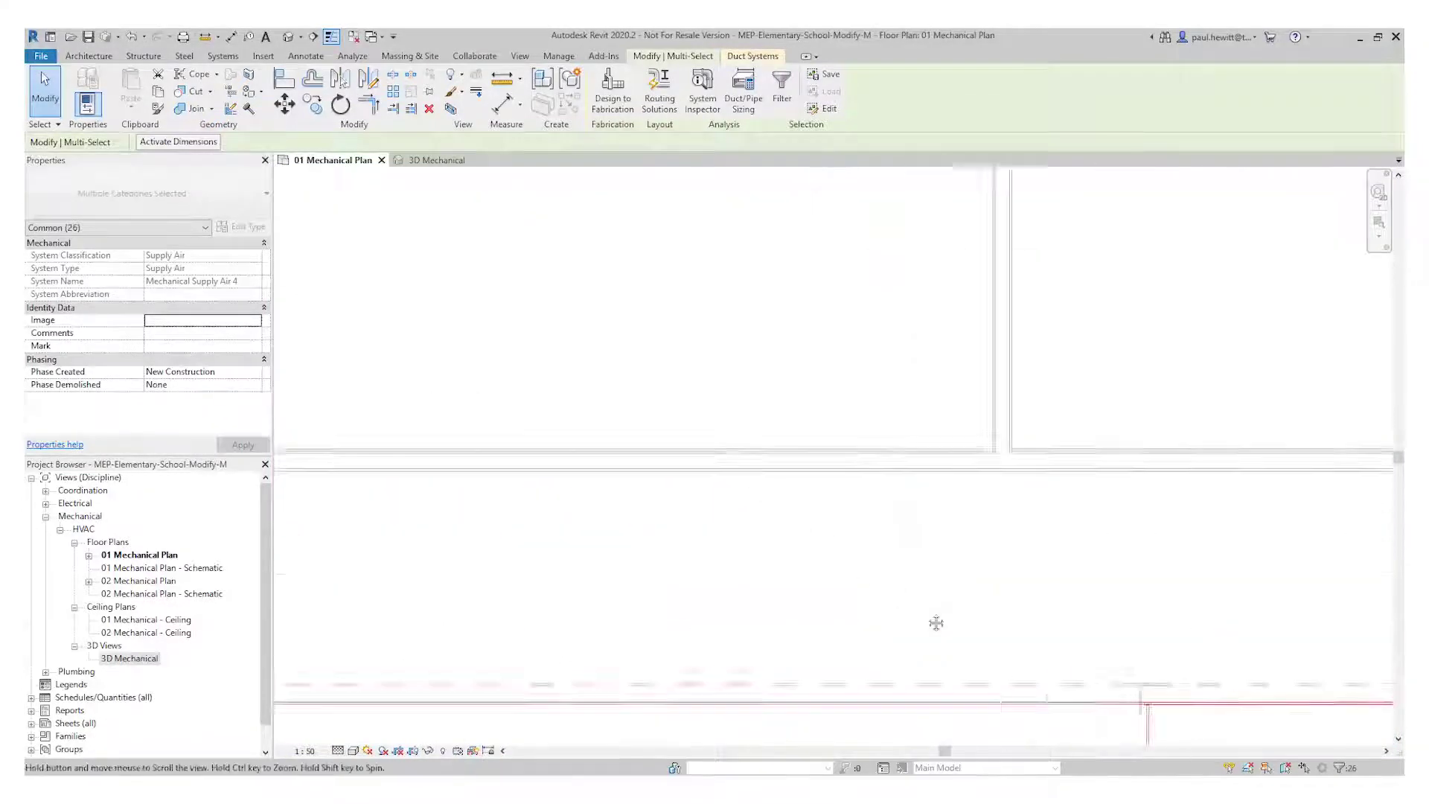
{"action": "middle_click_drag", "start_coordinate": [936, 623], "coordinate": [891, 514]}
{"action": "middle_click_drag", "start_coordinate": [779, 405], "coordinate": [1069, 747]}
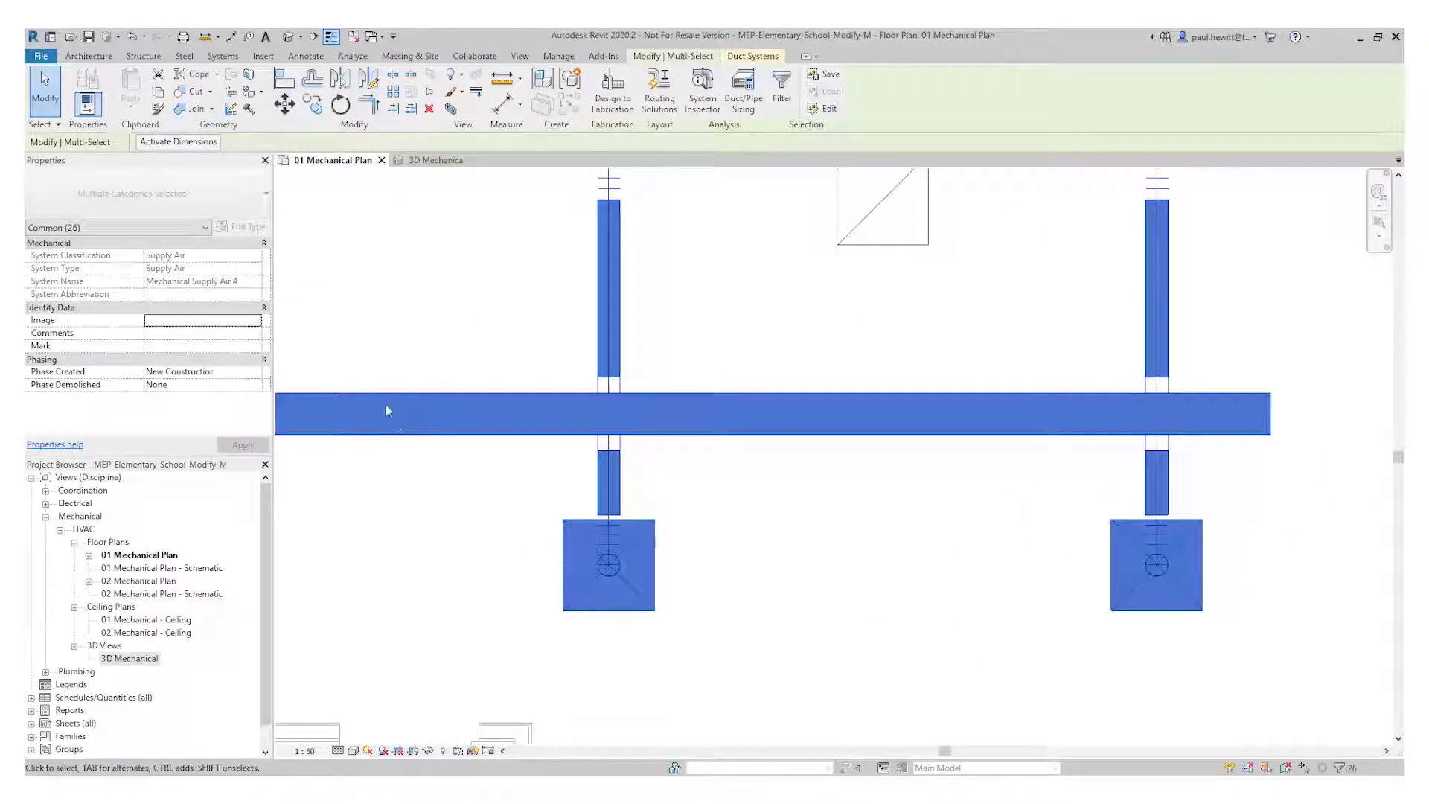
{"action": "middle_click_drag", "start_coordinate": [387, 411], "coordinate": [778, 590]}
{"action": "scroll", "coordinate": [728, 432], "scroll_direction": "up", "scroll_amount": 4}
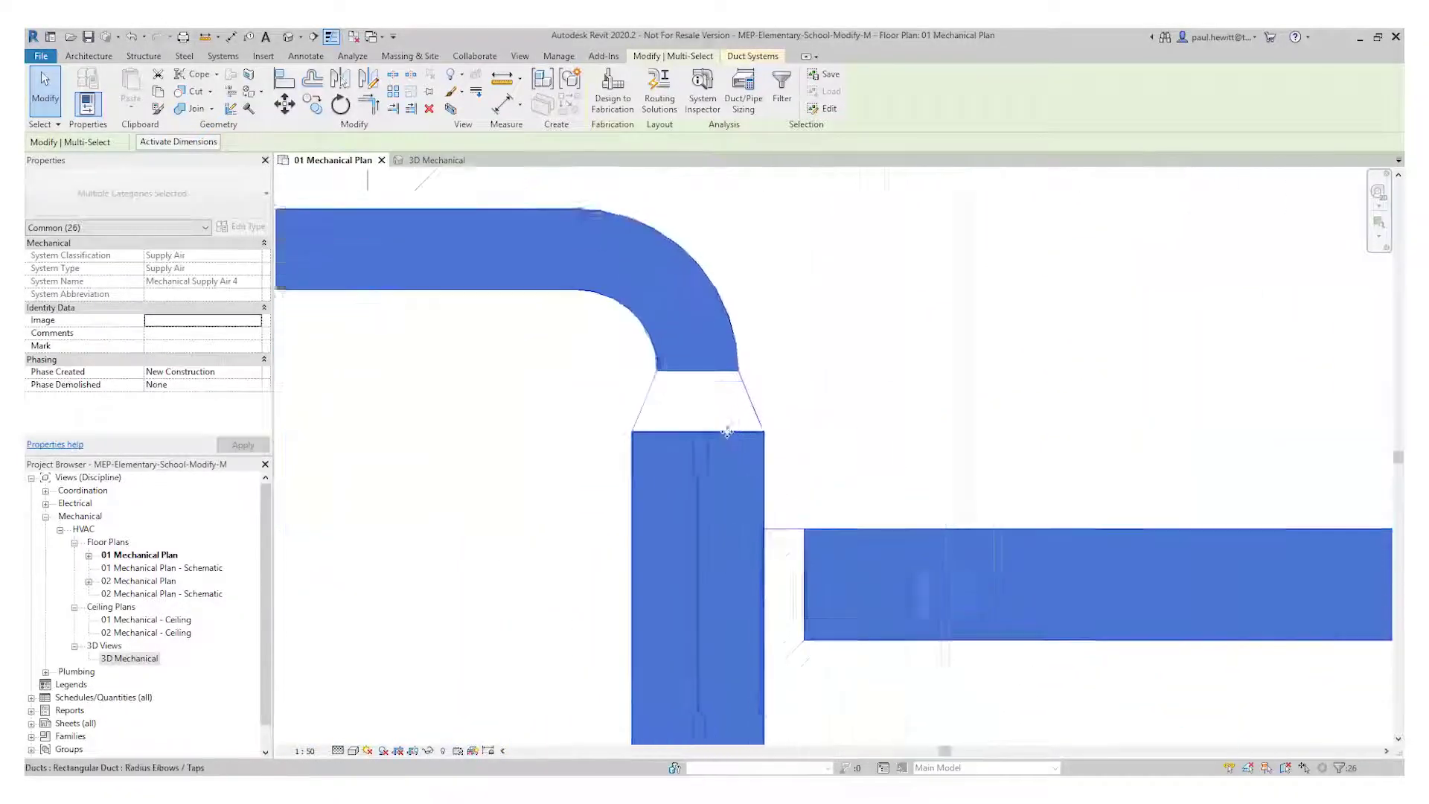
{"action": "left_click", "coordinate": [814, 387]}
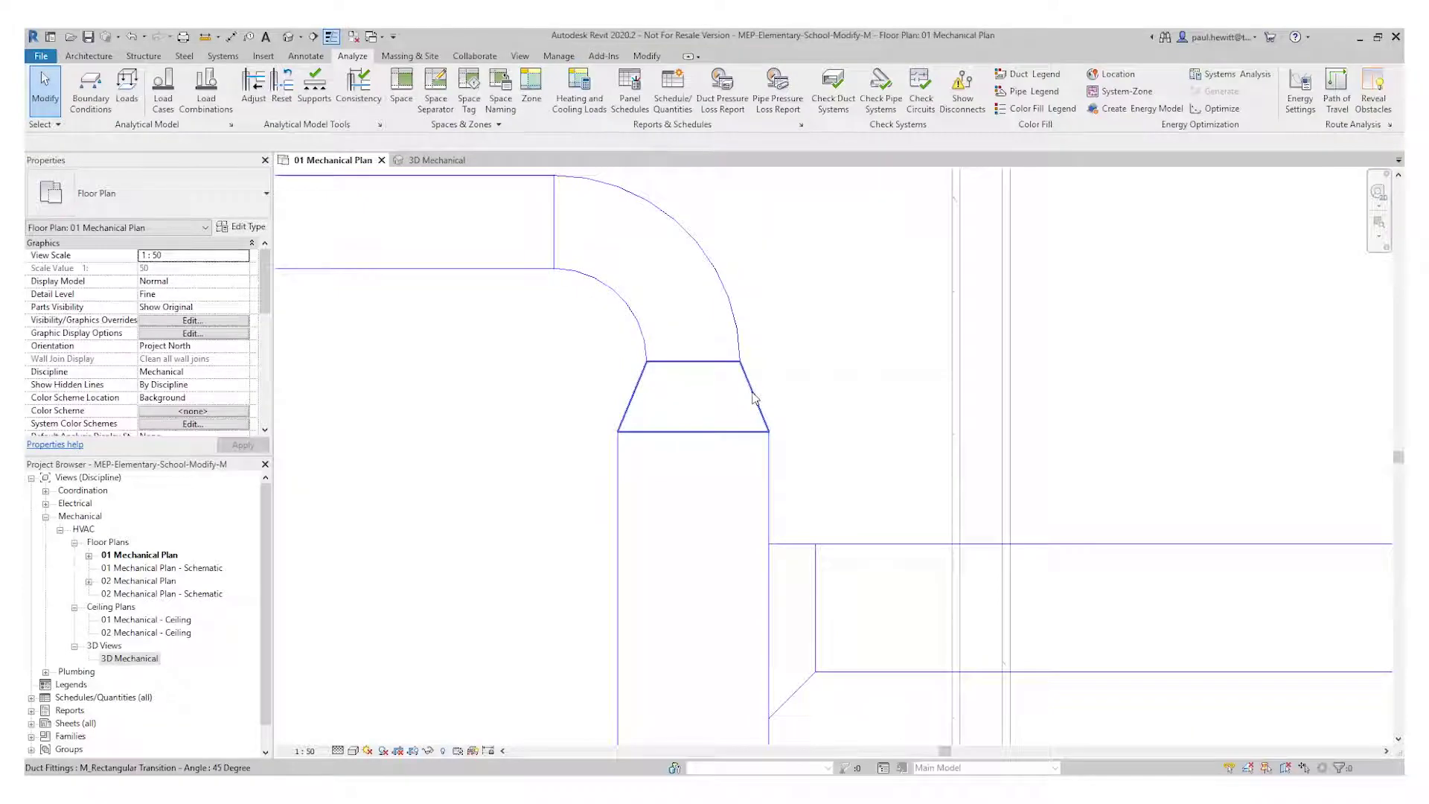
{"action": "left_click", "coordinate": [754, 398]}
{"action": "key", "text": "Delete"}
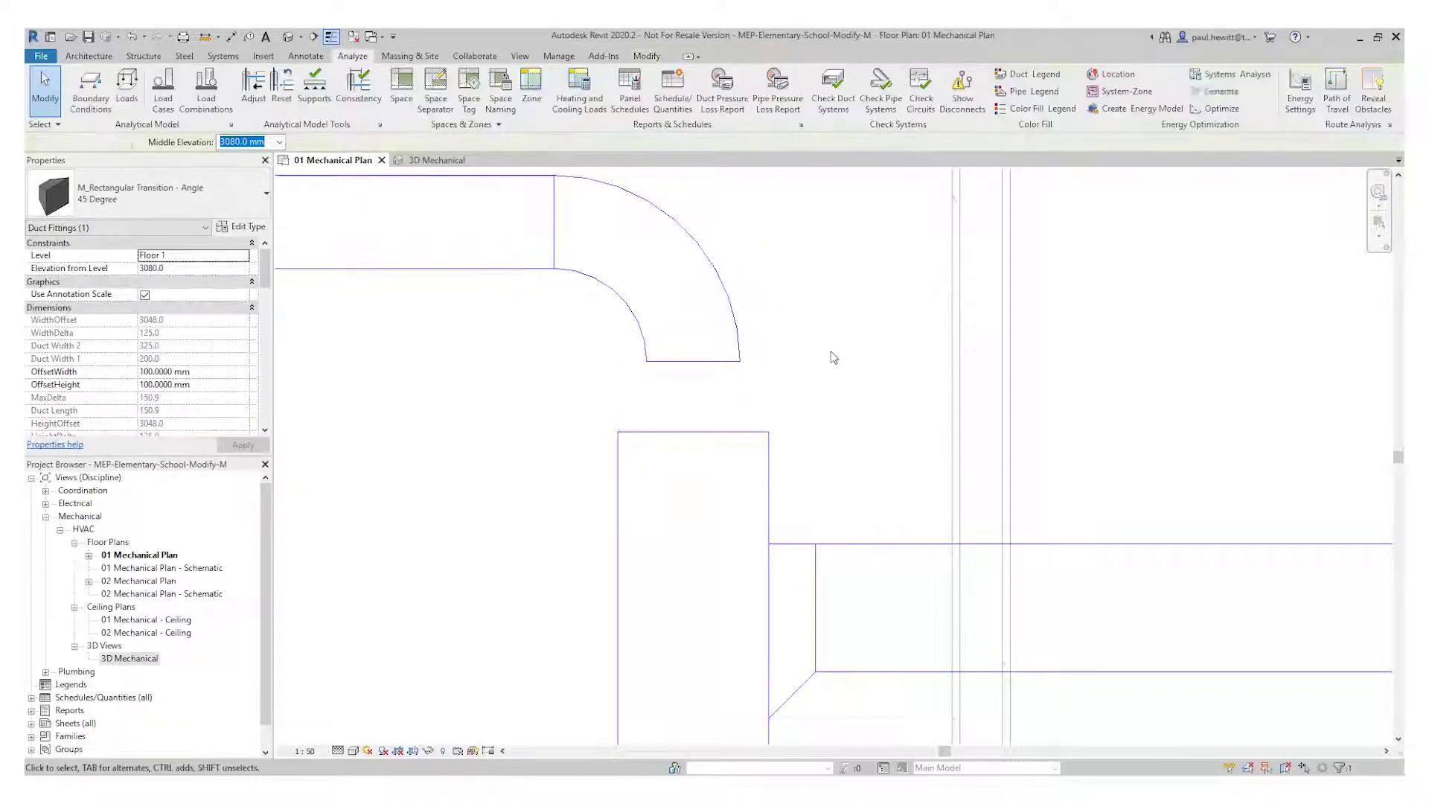
Shorten the wide main duct by pulling its open end back from the elbow, close to the side branch's takeoff
{"action": "left_click", "coordinate": [708, 438]}
{"action": "left_click_drag", "start_coordinate": [693, 432], "coordinate": [693, 517]}
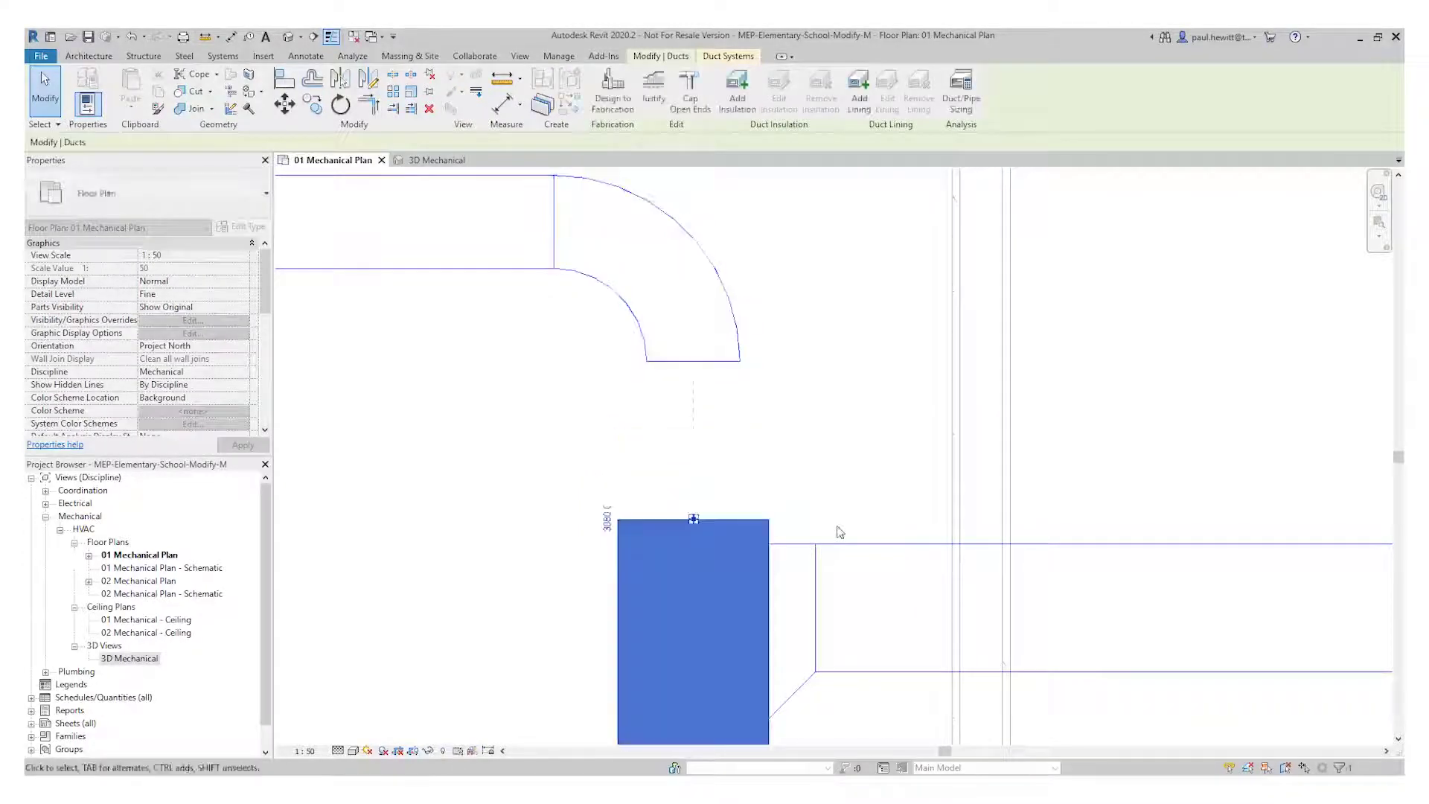
{"action": "key", "text": "Escape"}
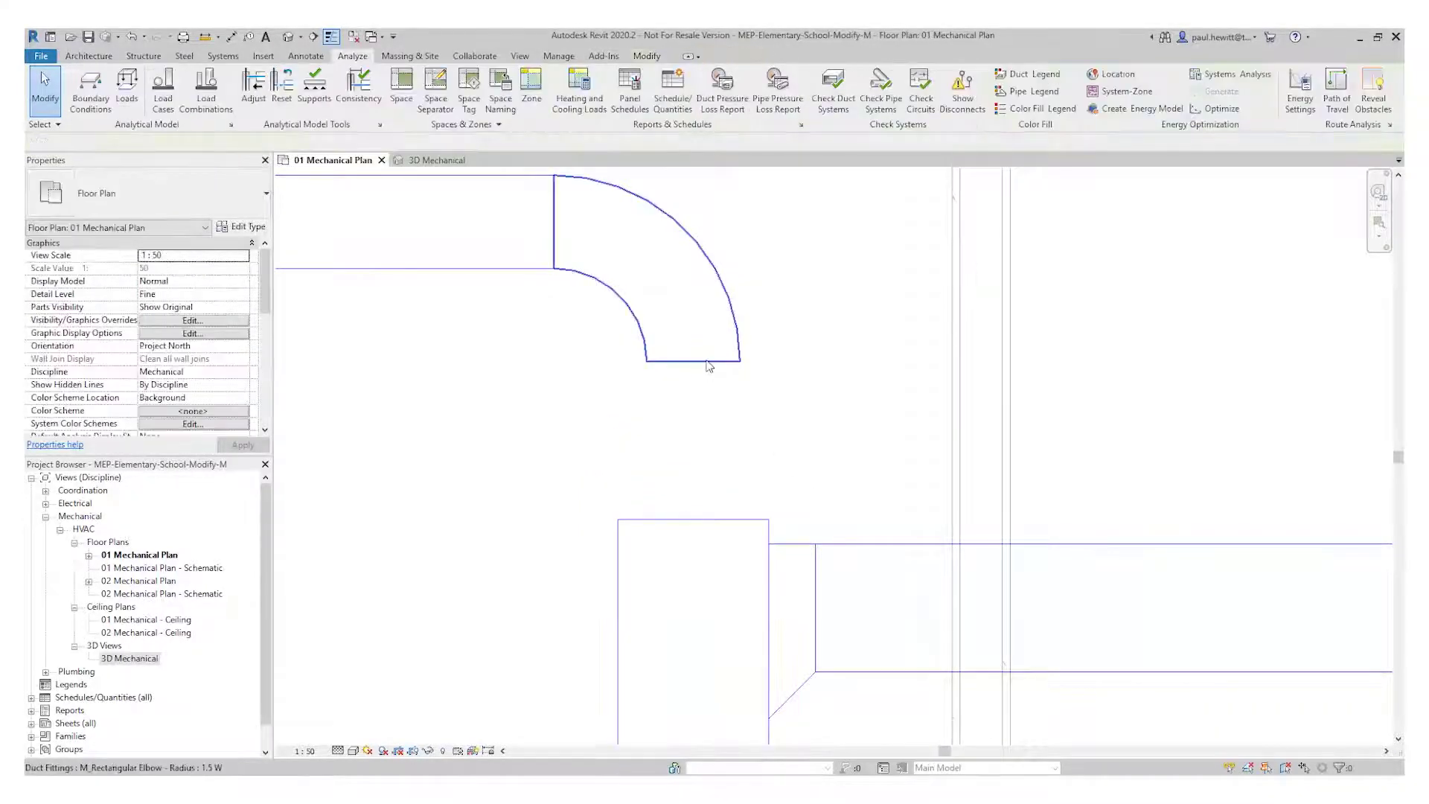
Draw a 200 x 200 duct from the elbow's open end to the centre of the shortened main duct's end
{"action": "left_click", "coordinate": [707, 364]}
{"action": "left_click_drag", "start_coordinate": [693, 363], "coordinate": [695, 368]}
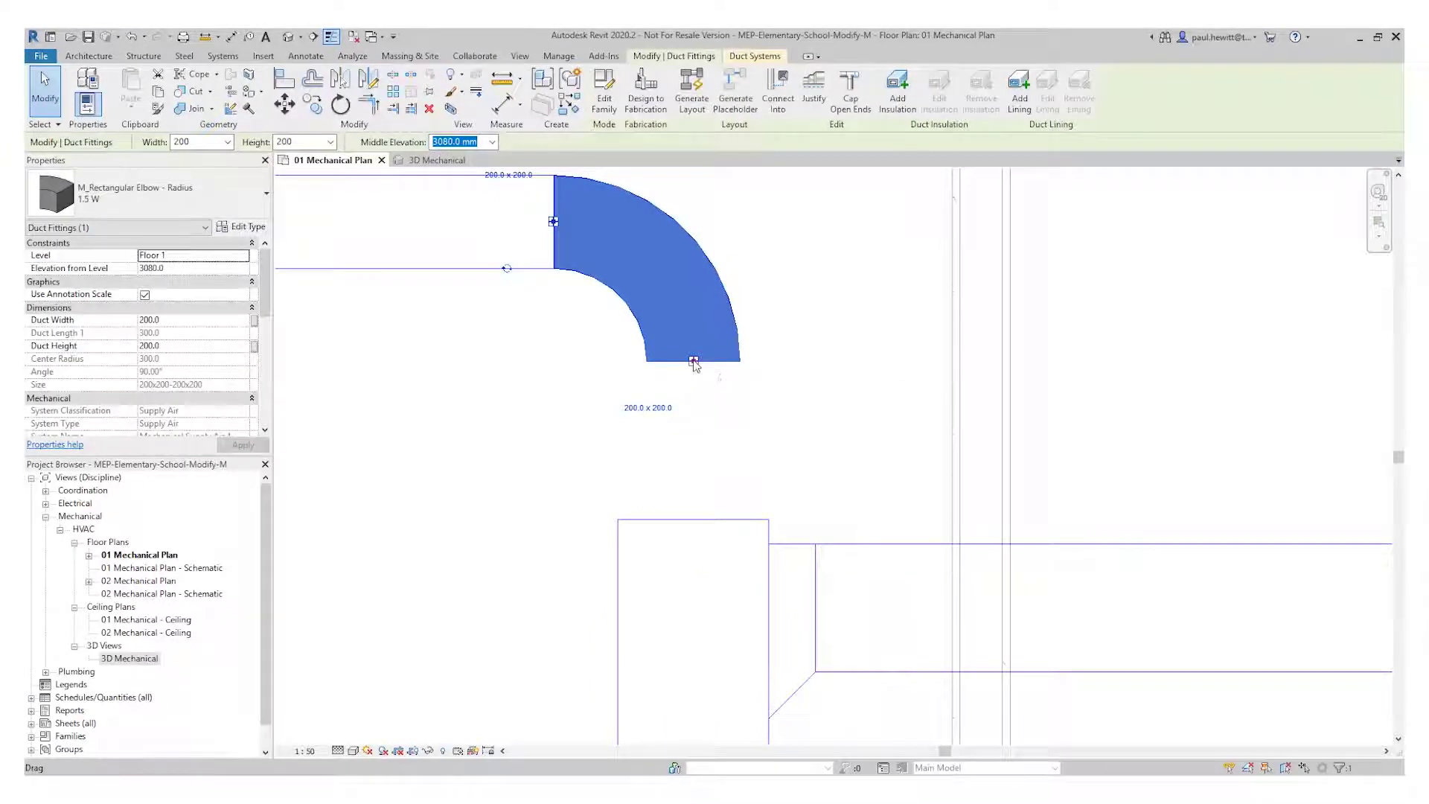
{"action": "right_click", "coordinate": [693, 361]}
{"action": "left_click", "coordinate": [739, 431]}
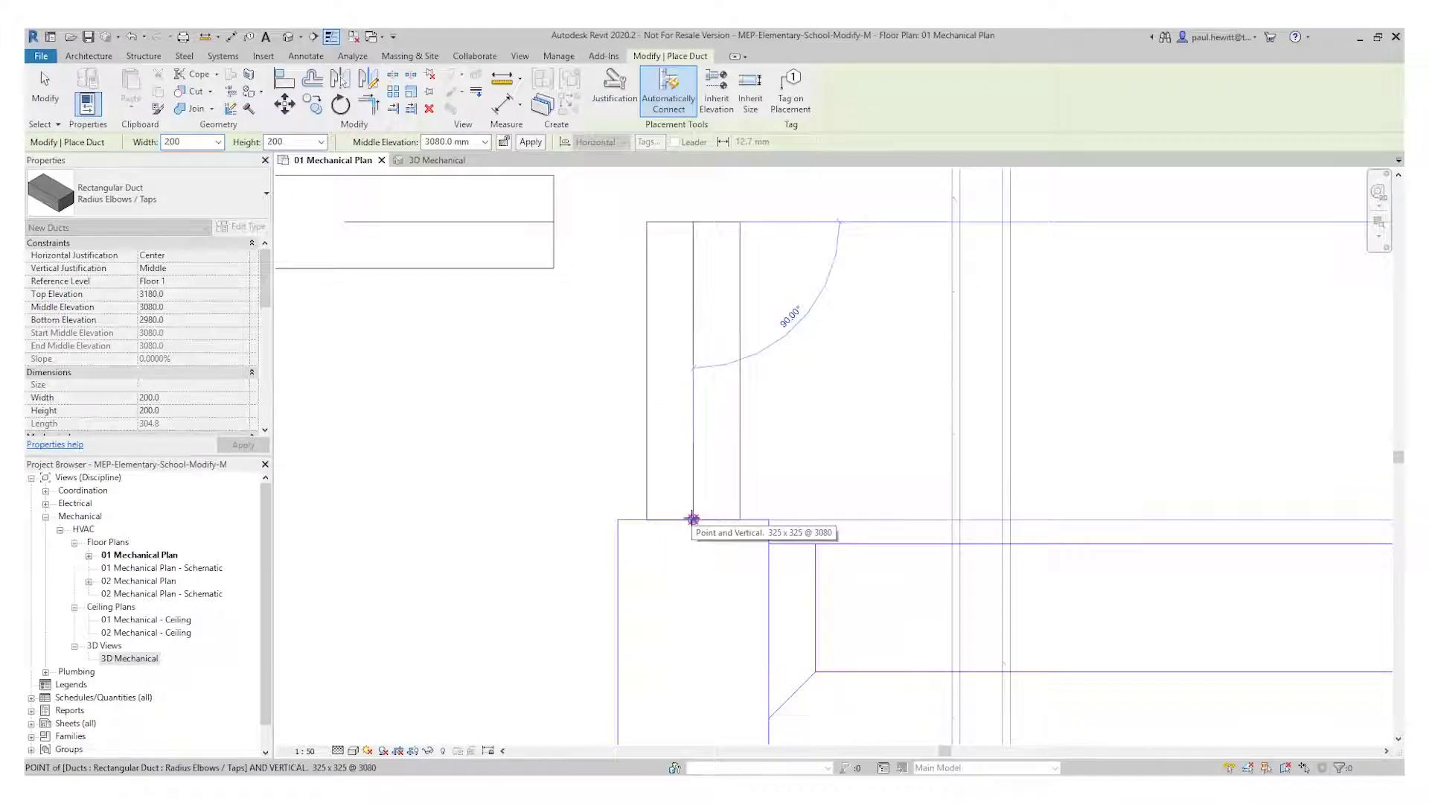
{"action": "left_click", "coordinate": [693, 519]}
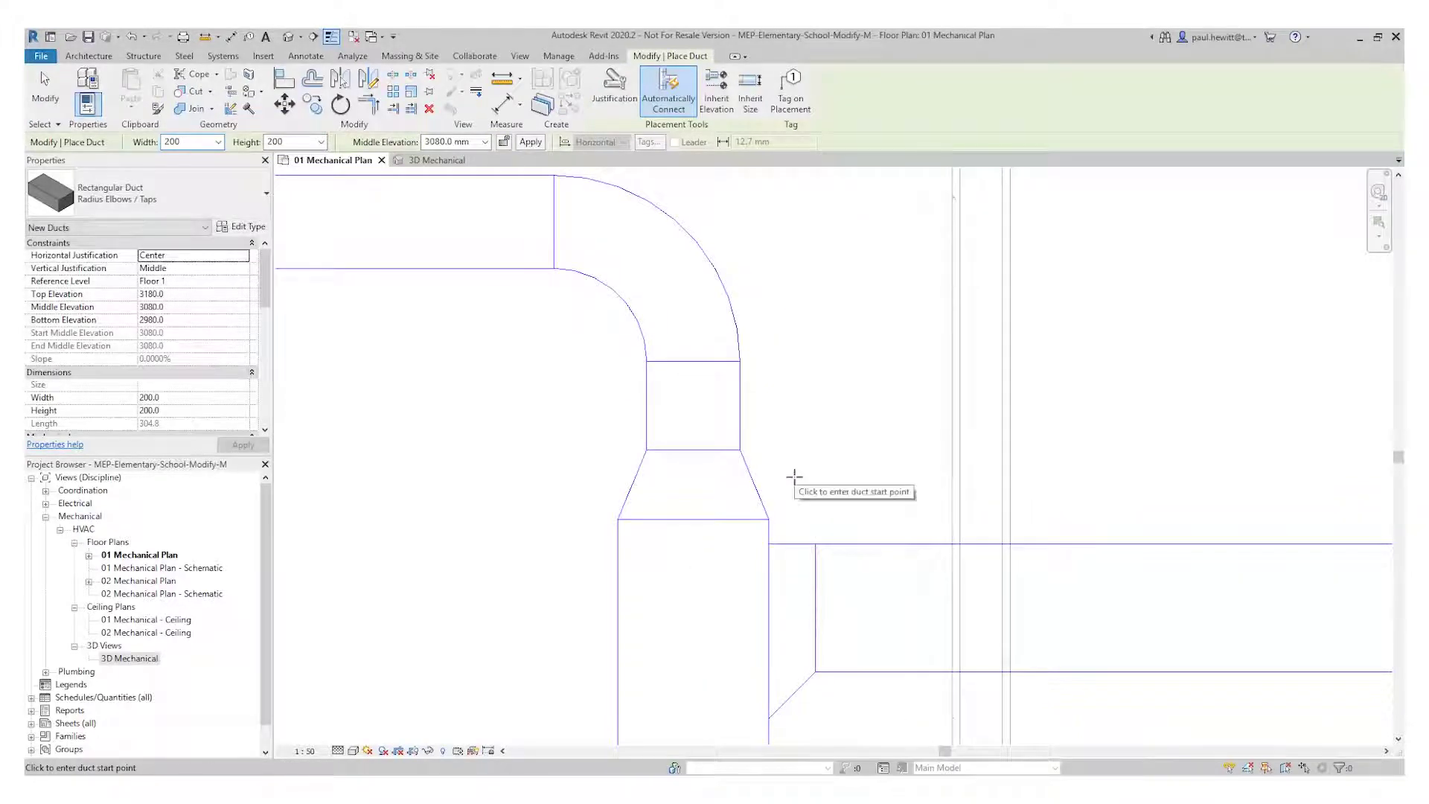
{"action": "key", "text": "Escape"}
{"action": "key", "text": "Escape"}
Select the unit's whole supply duct network and filter the Air Terminals out of the selection
{"action": "scroll", "coordinate": [796, 484], "scroll_direction": "down", "scroll_amount": 3}
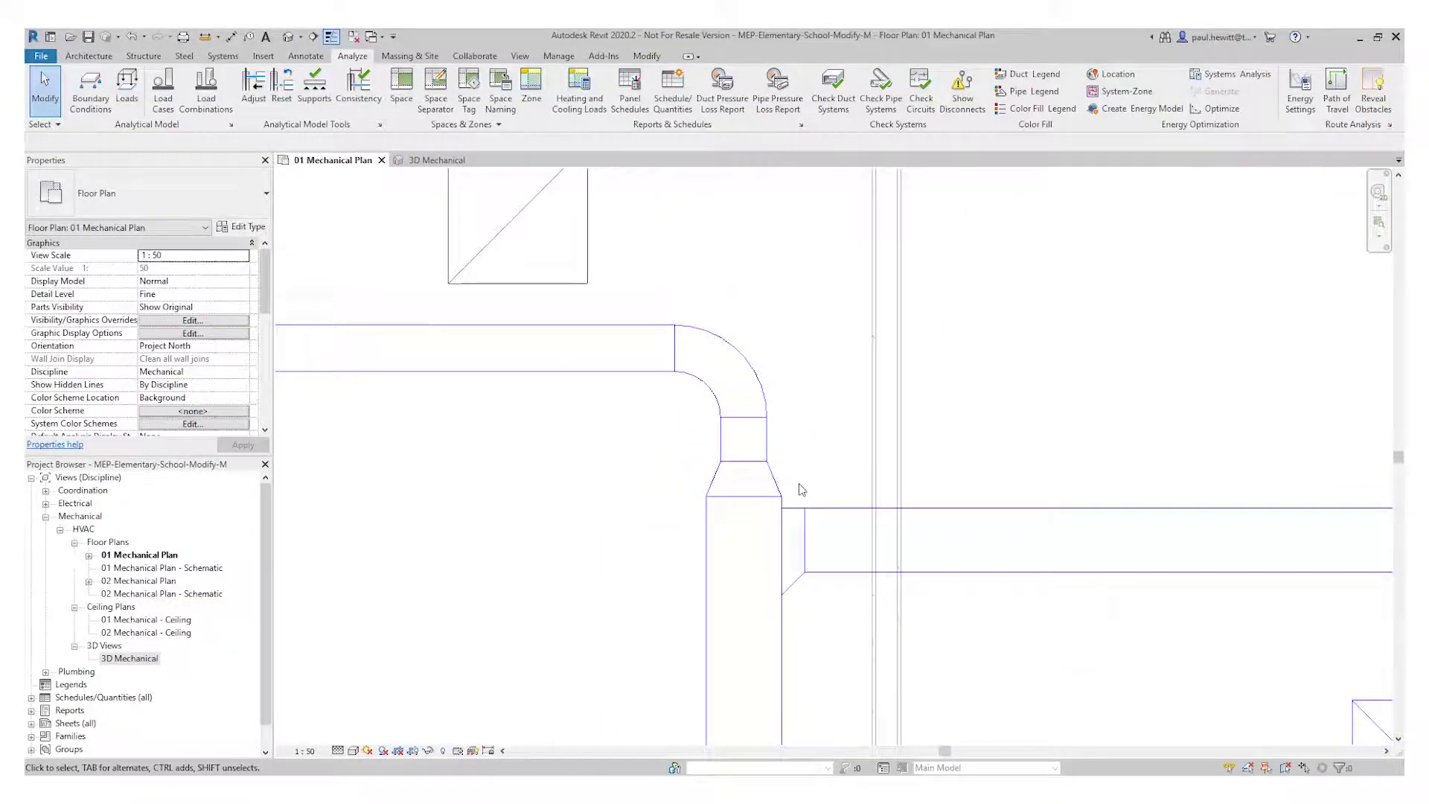
{"action": "scroll", "coordinate": [796, 480], "scroll_direction": "down", "scroll_amount": 3}
{"action": "scroll", "coordinate": [791, 462], "scroll_direction": "up", "scroll_amount": 2}
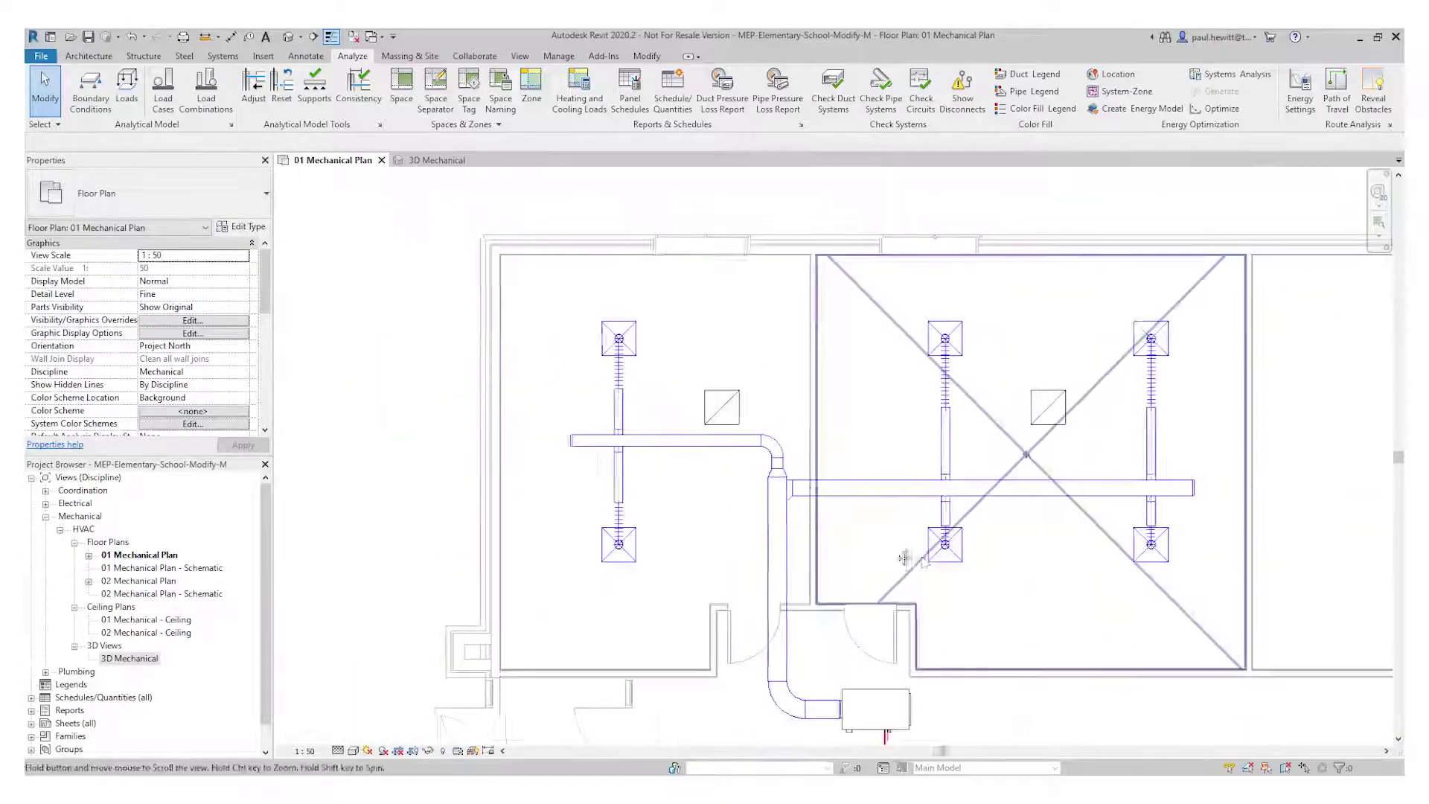
{"action": "middle_click_drag", "start_coordinate": [832, 447], "coordinate": [774, 487]}
{"action": "scroll", "coordinate": [774, 487], "scroll_direction": "up", "scroll_amount": 1}
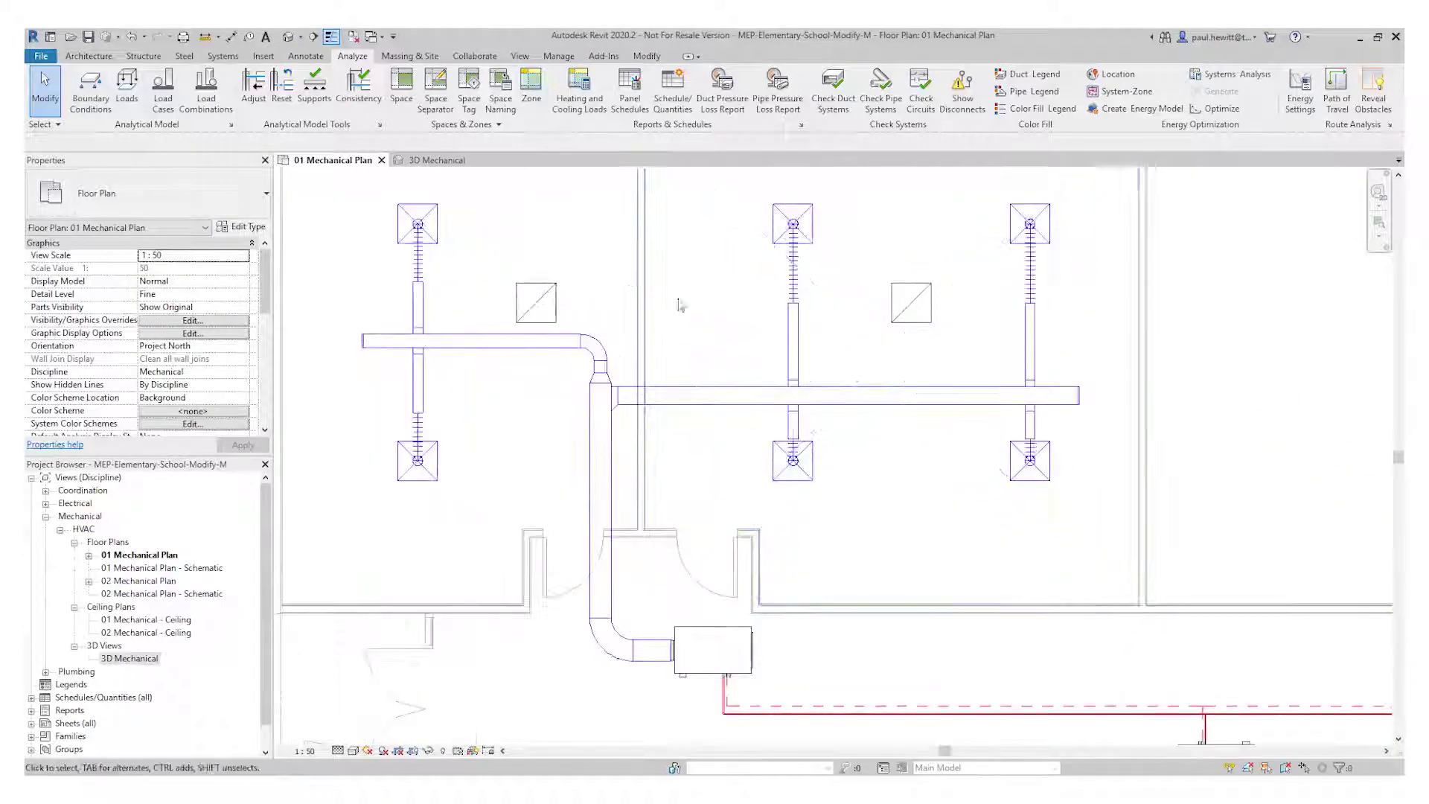
{"action": "key", "text": "Tab"}
{"action": "key", "text": "Tab"}
{"action": "left_click", "coordinate": [426, 304]}
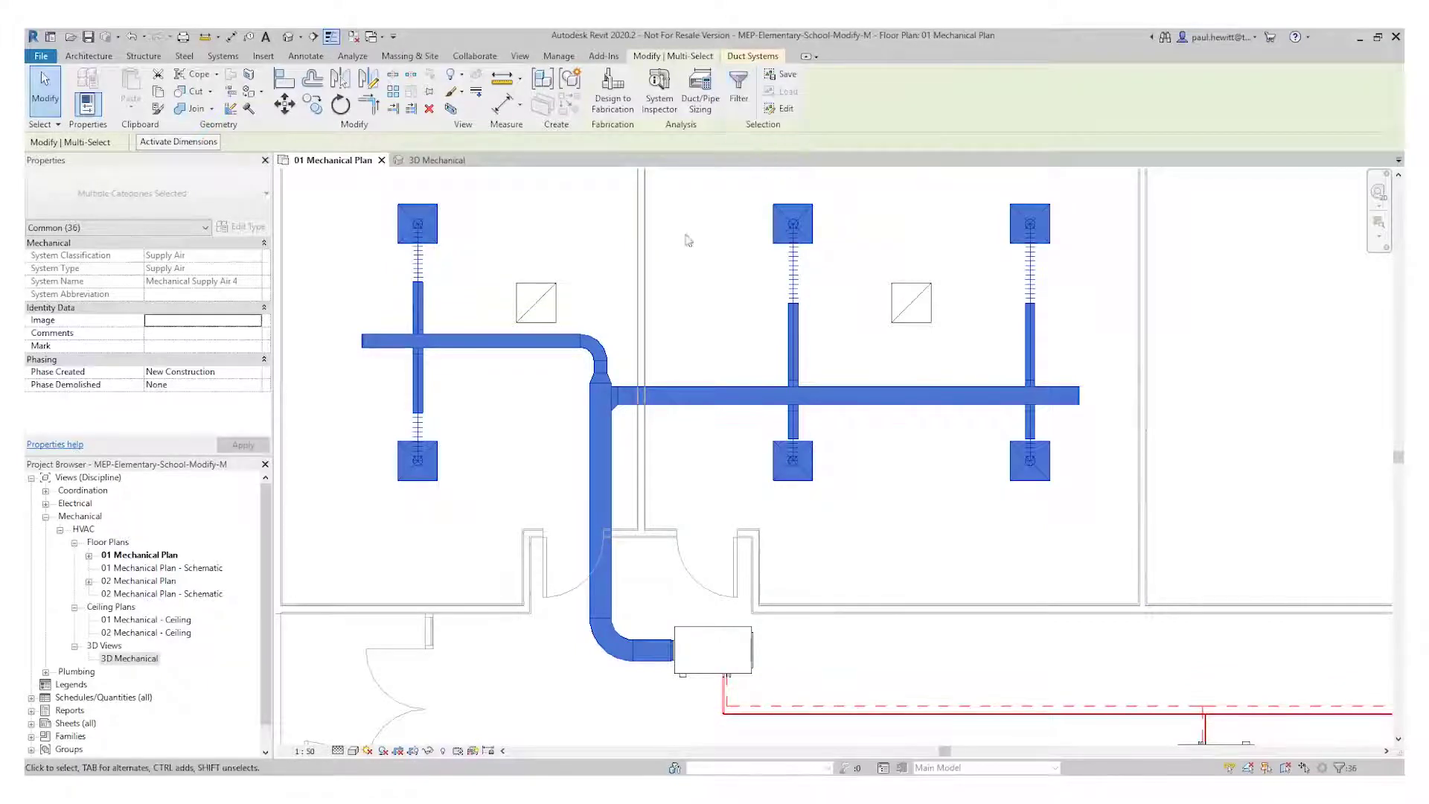
{"action": "left_click", "coordinate": [739, 83]}
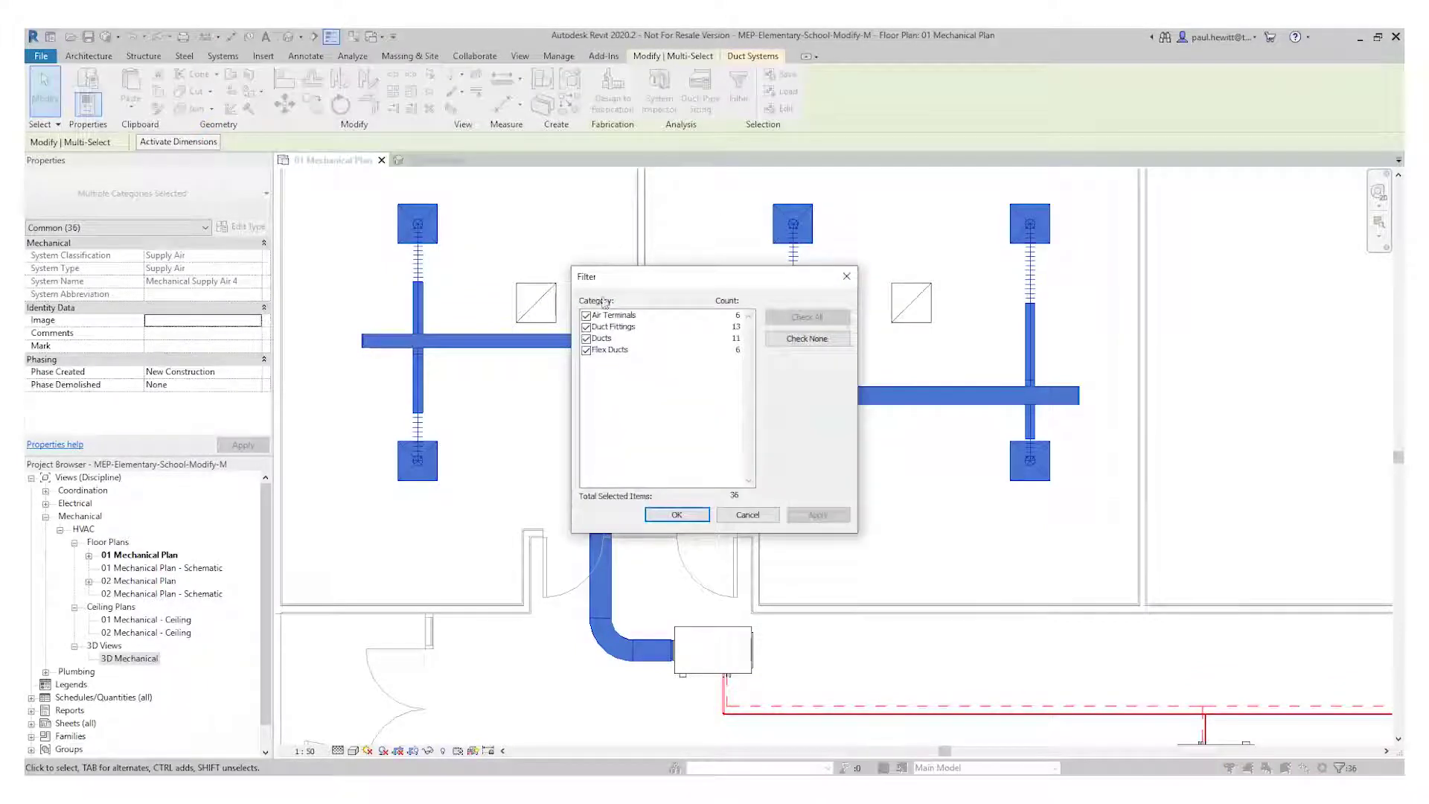
{"action": "left_click", "coordinate": [588, 317]}
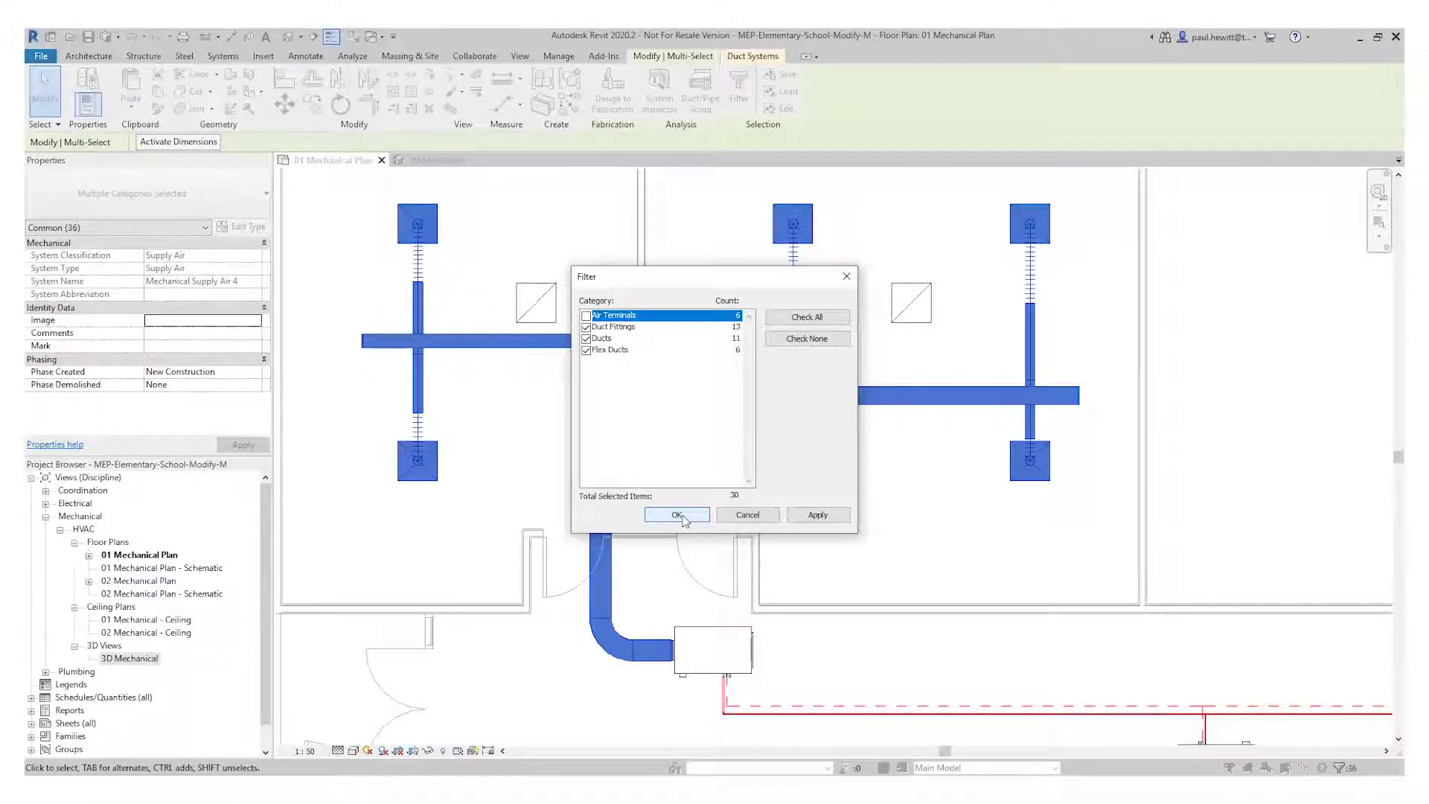
{"action": "left_click", "coordinate": [678, 515]}
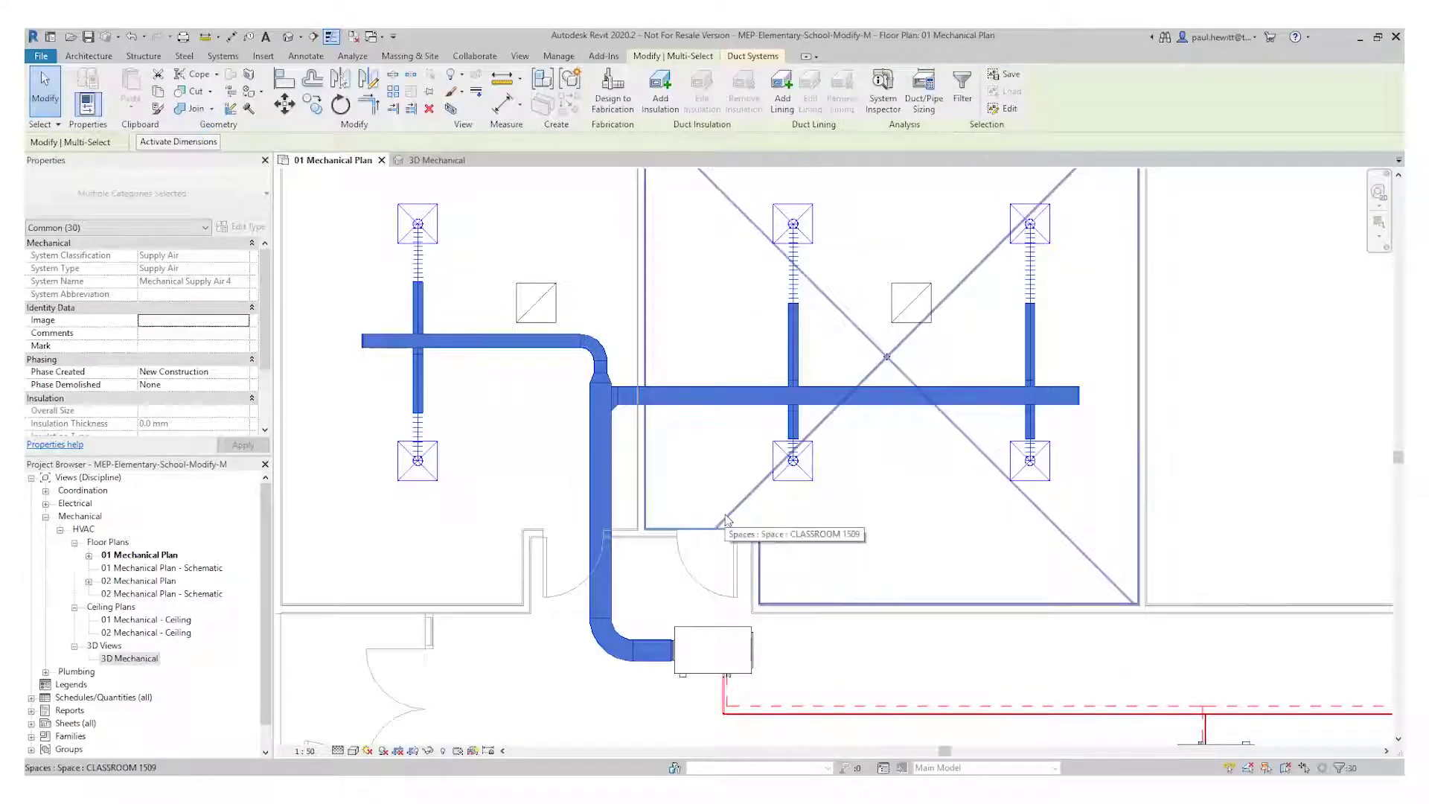
Add 15 mm Fiberglass Board lining to the selected ducts and fittings, and check the lining around the transition and takeoff
{"action": "left_click", "coordinate": [782, 80]}
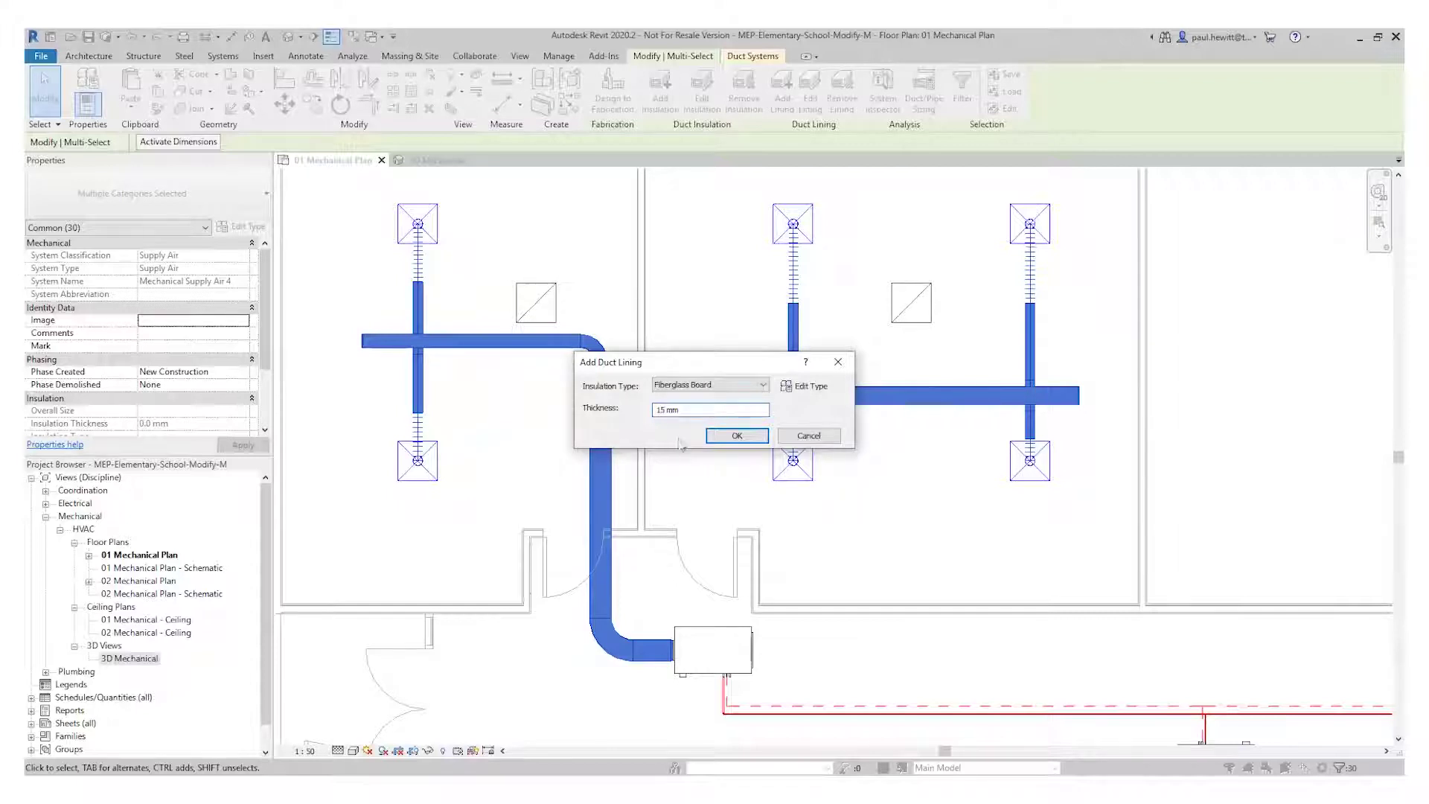
{"action": "type", "text": "1"}
{"action": "left_click", "coordinate": [737, 435]}
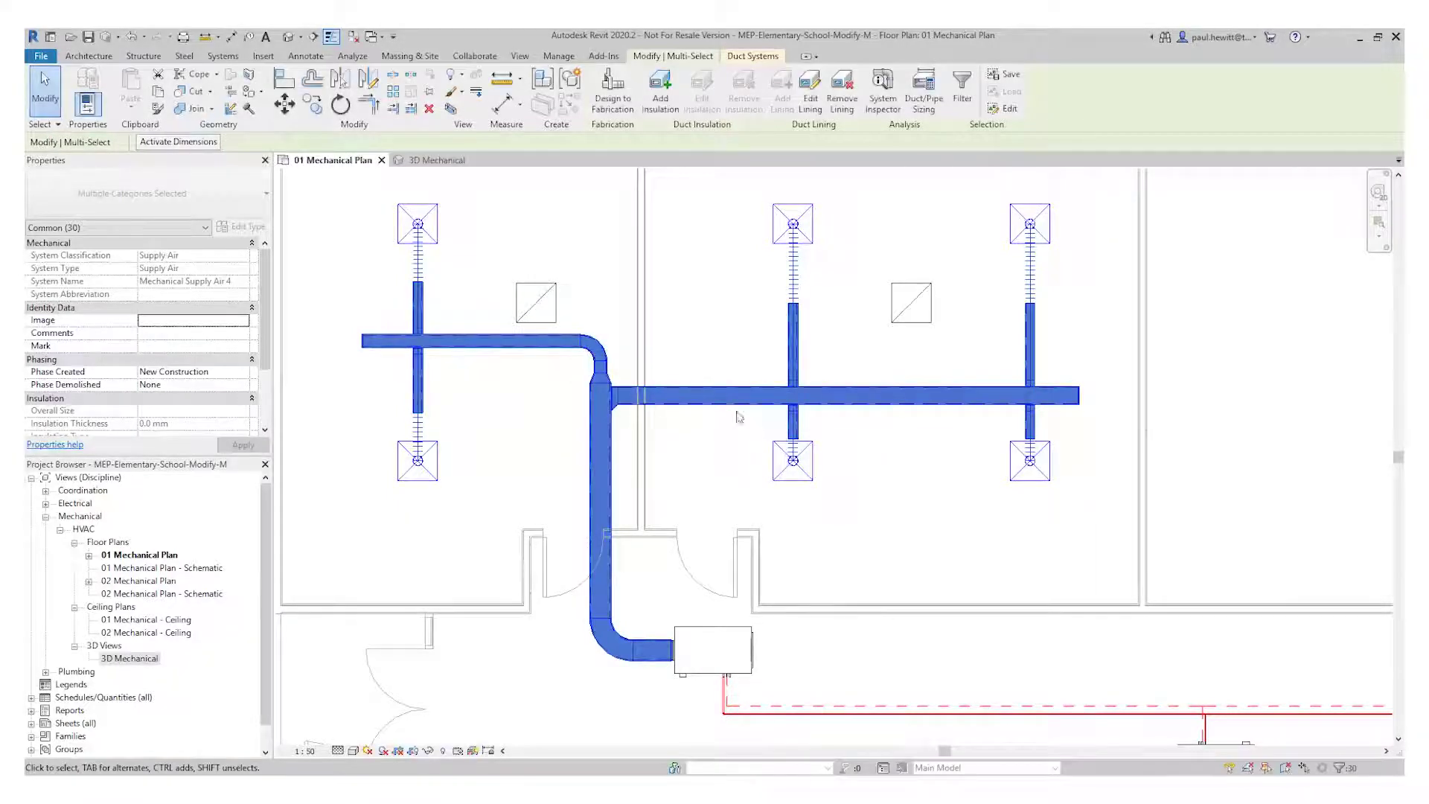
{"action": "left_click", "coordinate": [720, 338]}
{"action": "scroll", "coordinate": [612, 387], "scroll_direction": "up", "scroll_amount": 4}
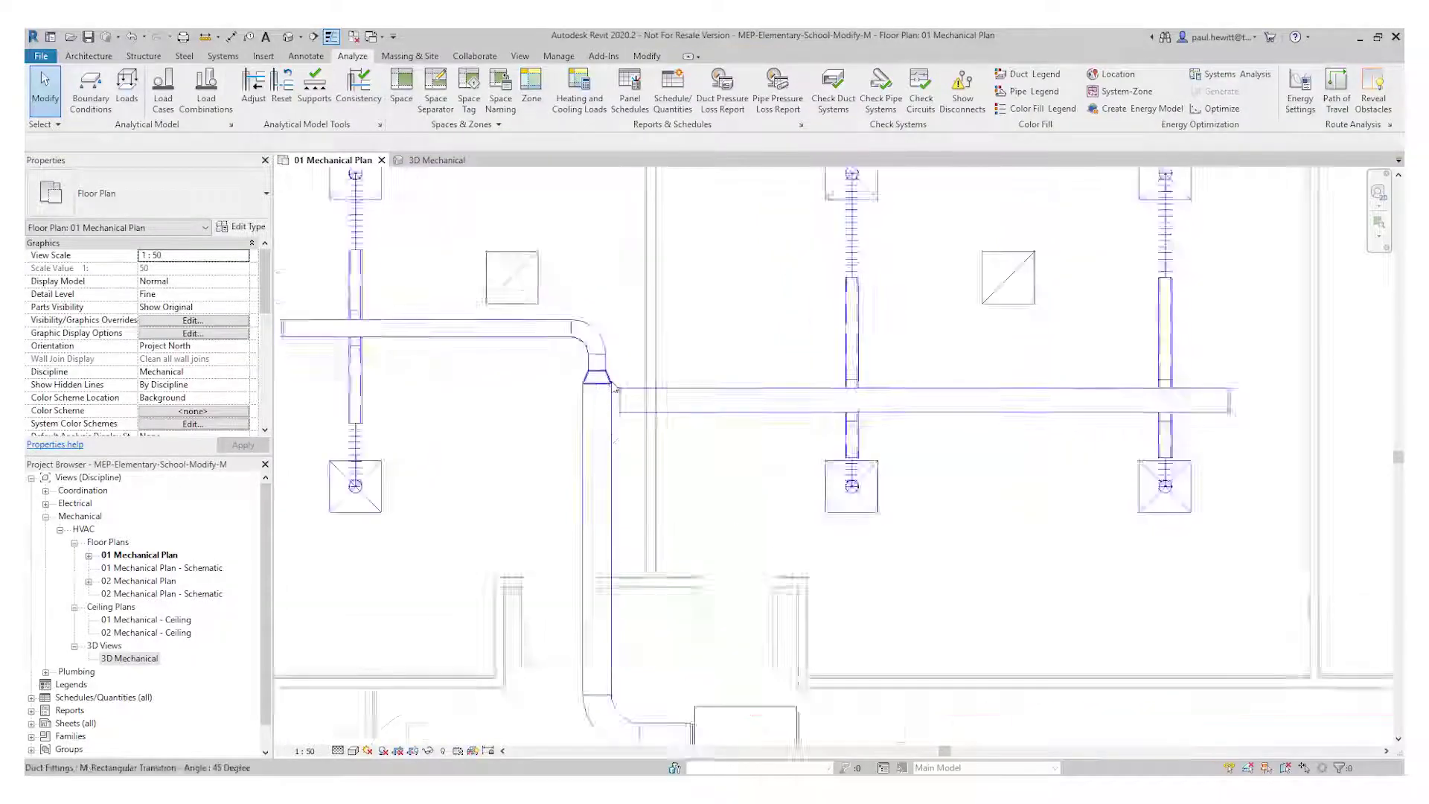
{"action": "scroll", "coordinate": [612, 387], "scroll_direction": "up", "scroll_amount": 4}
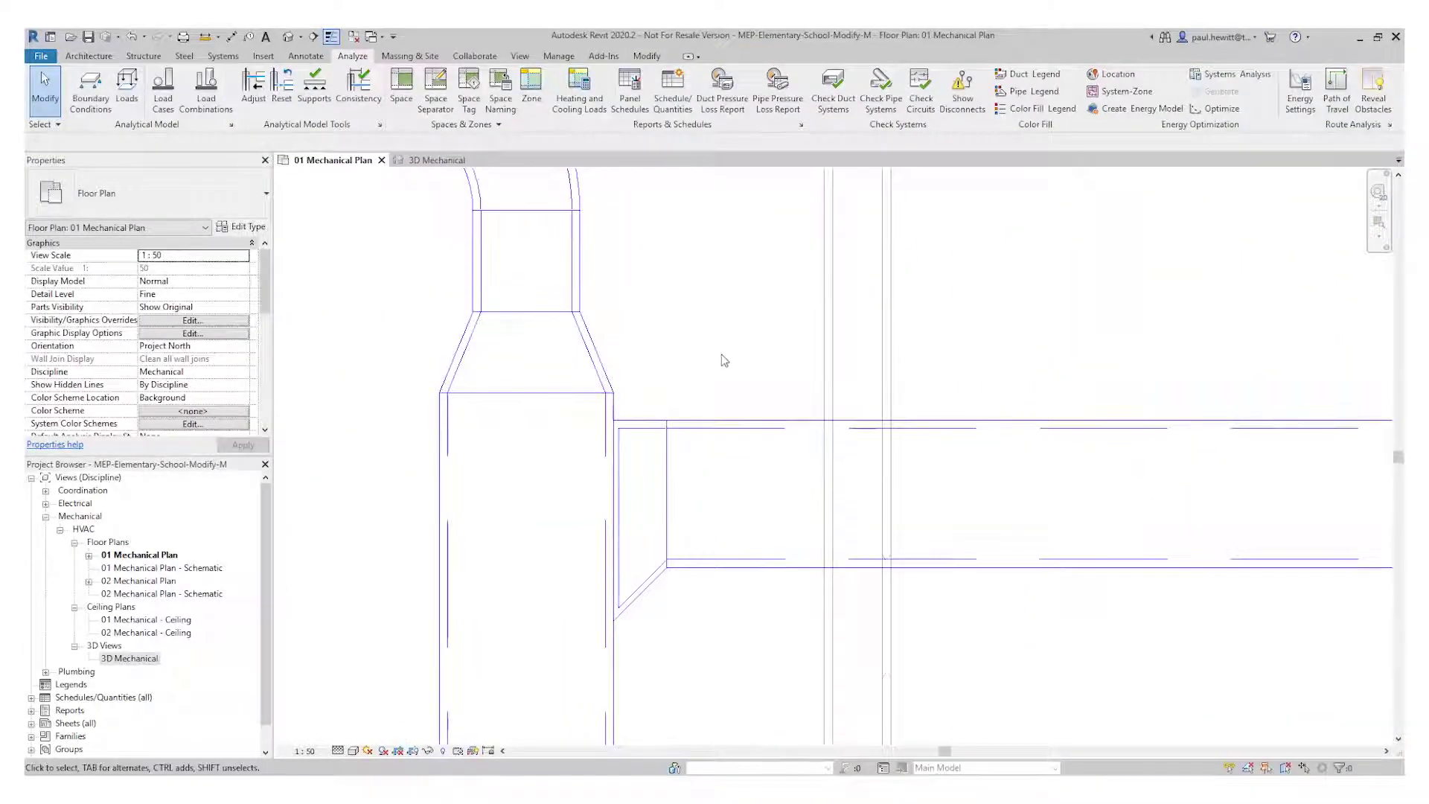
{"action": "scroll", "coordinate": [725, 361], "scroll_direction": "down", "scroll_amount": 5}
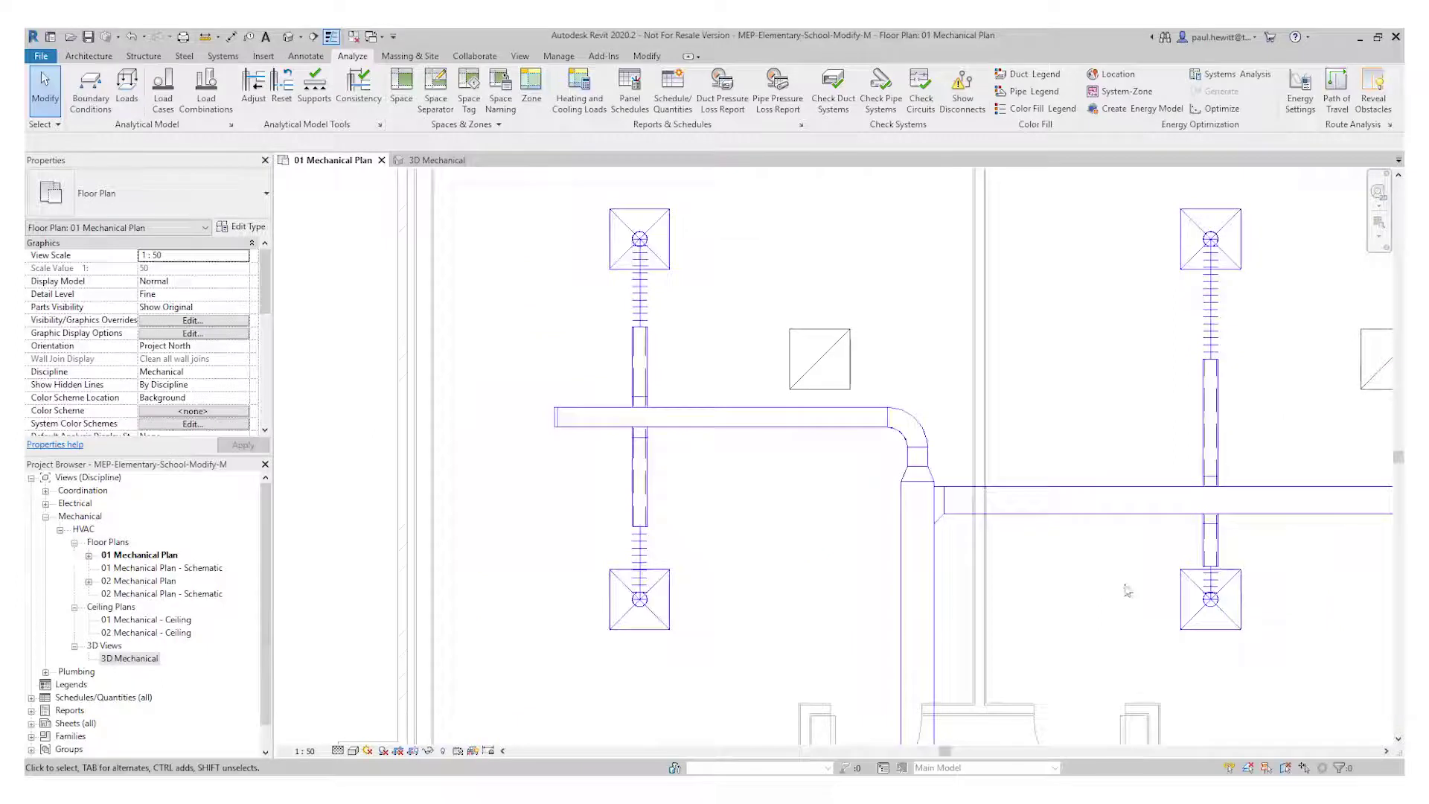
{"action": "middle_click_drag", "start_coordinate": [1128, 590], "coordinate": [915, 564]}
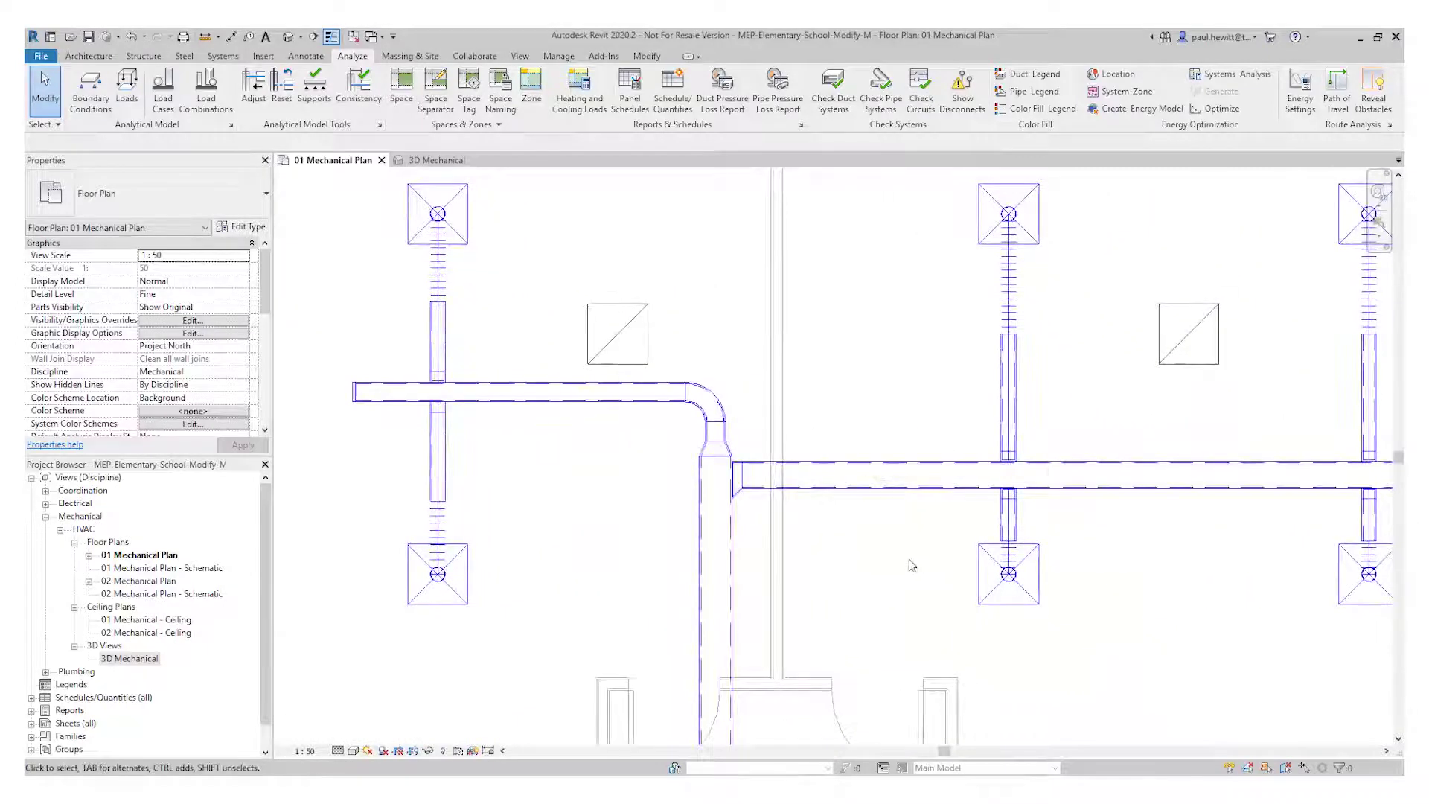